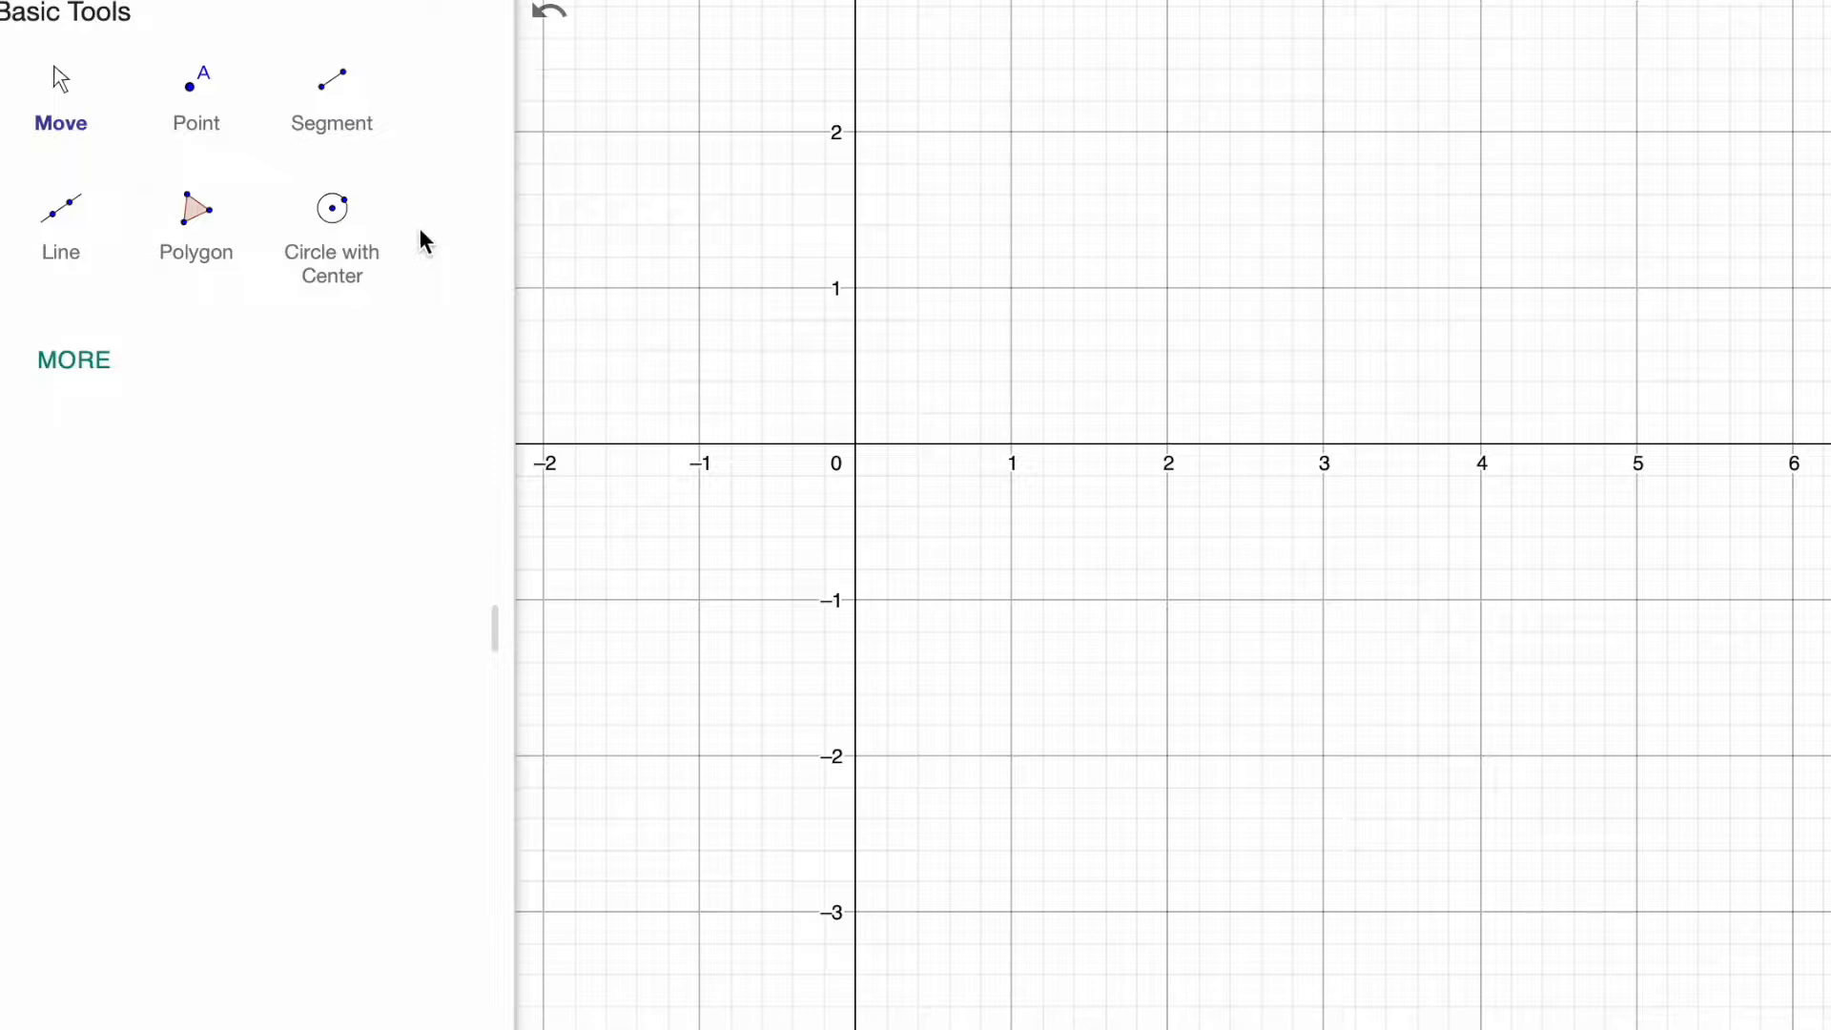
# - Construct a regular polygon with 4 vertices on the base from (0, 0) to (2, 0)
pyautogui.click(145, 361)
pyautogui.scroll(-10, 241, 511)
pyautogui.scroll(-4, 243, 515)
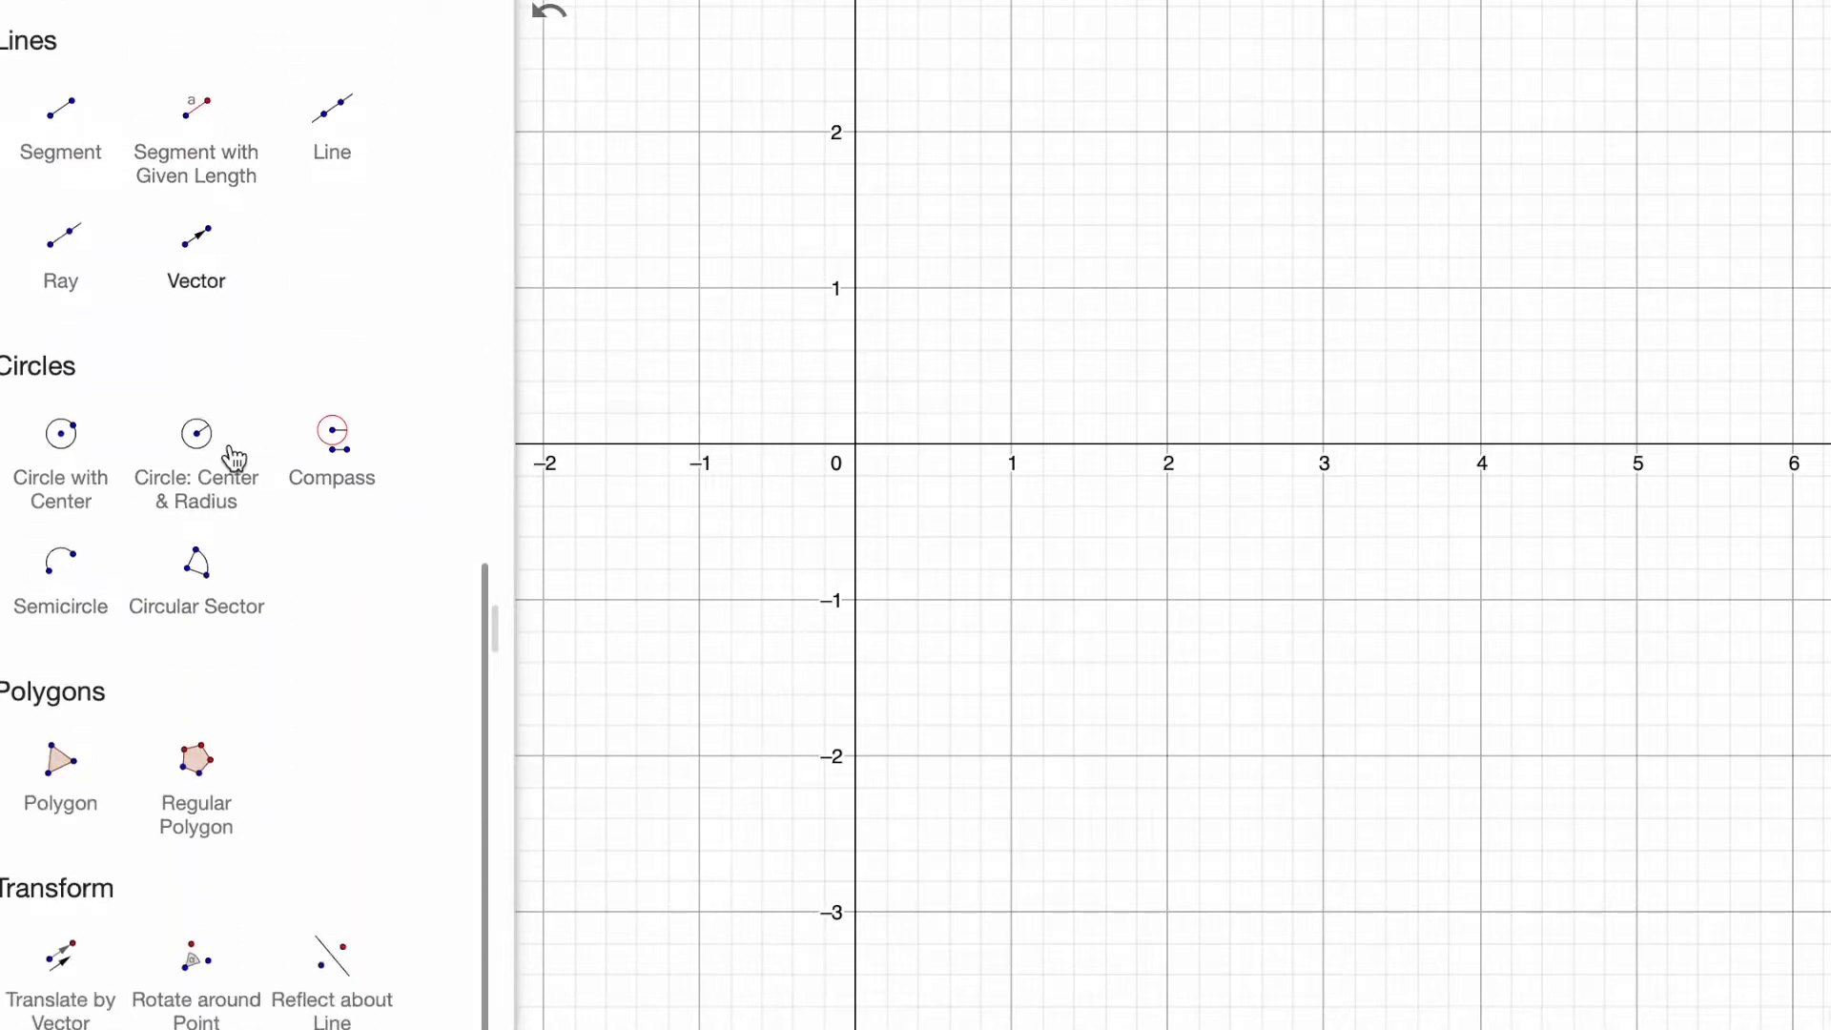
pyautogui.click(181, 665)
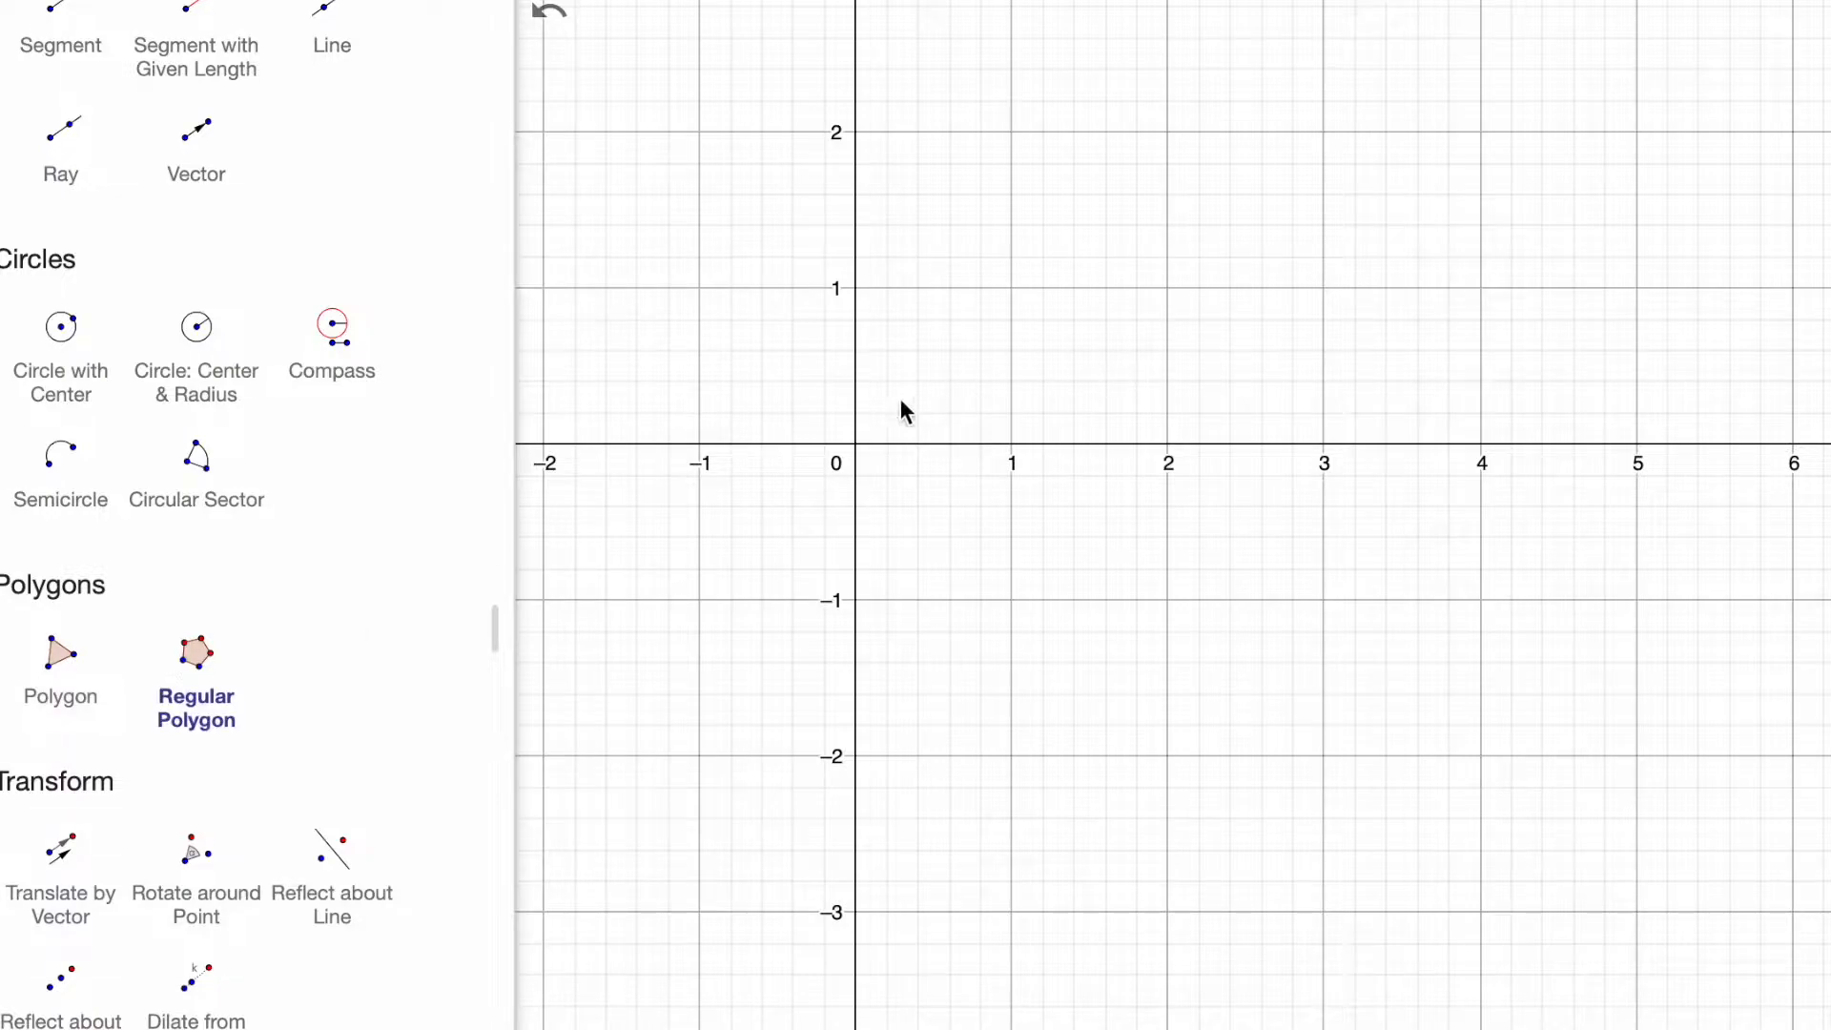
pyautogui.click(856, 446)
pyautogui.click(1168, 446)
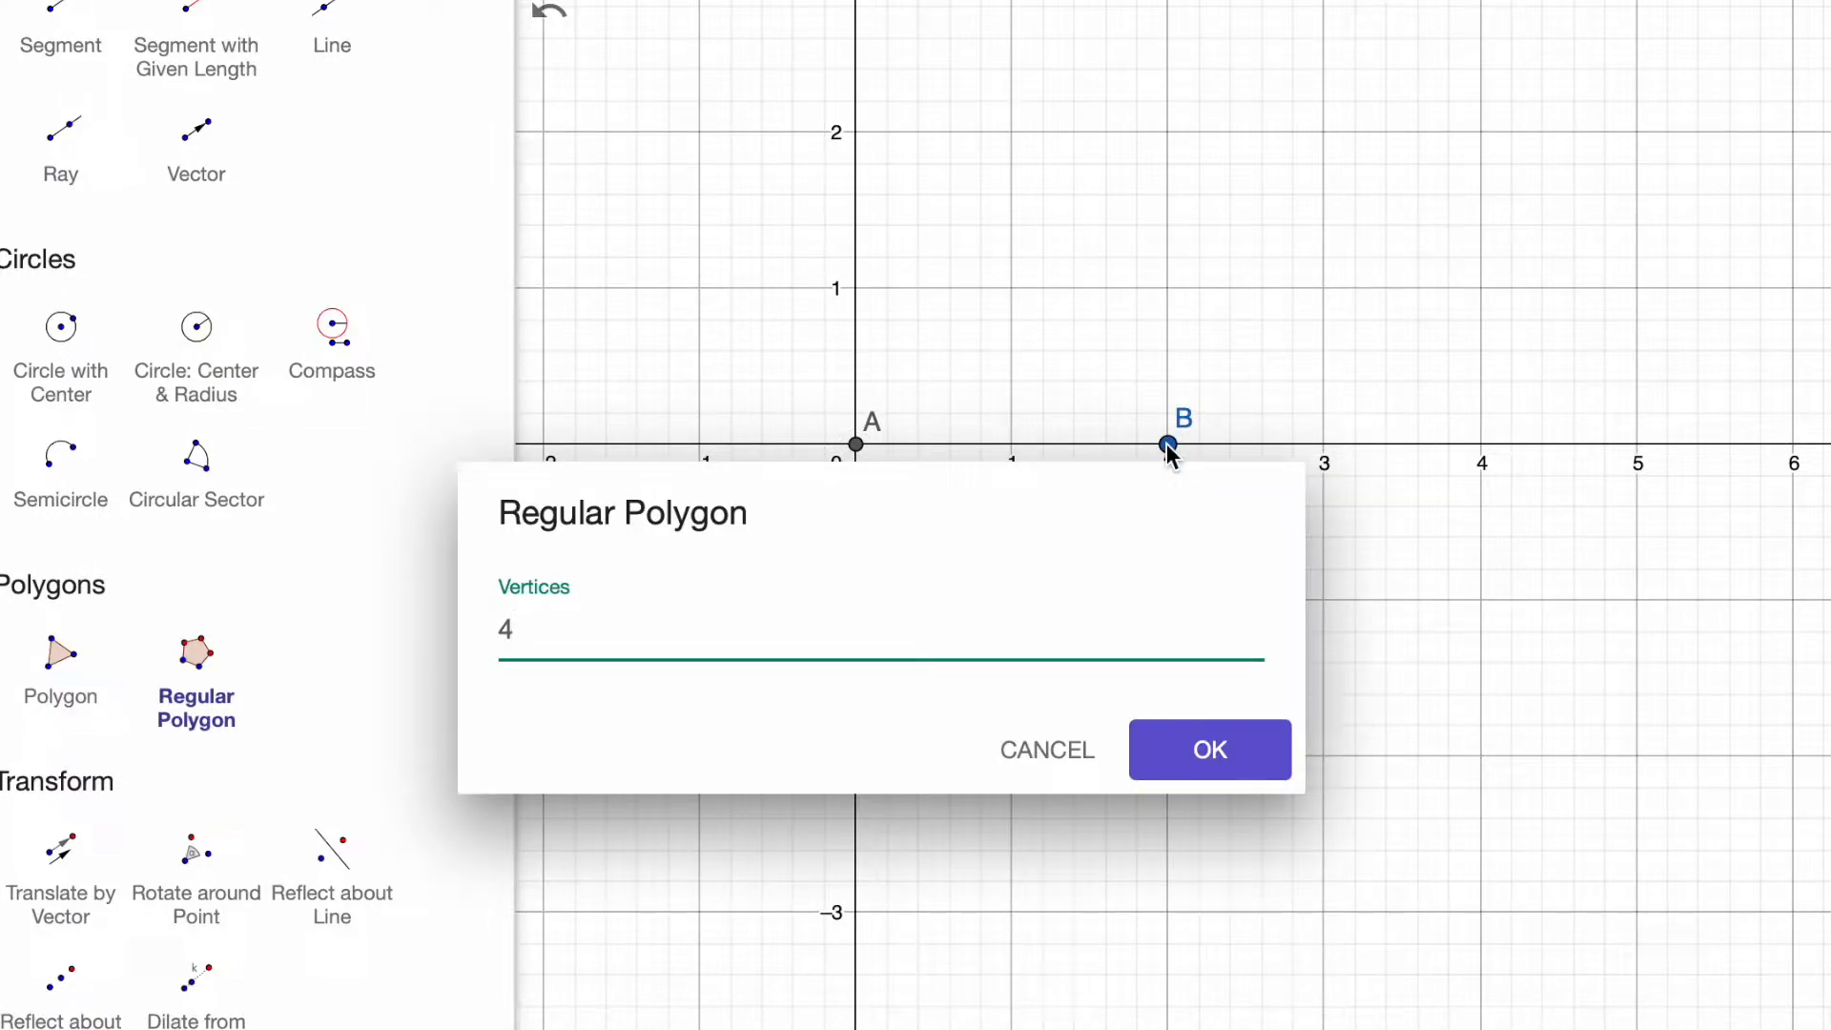
pyautogui.press('Return')
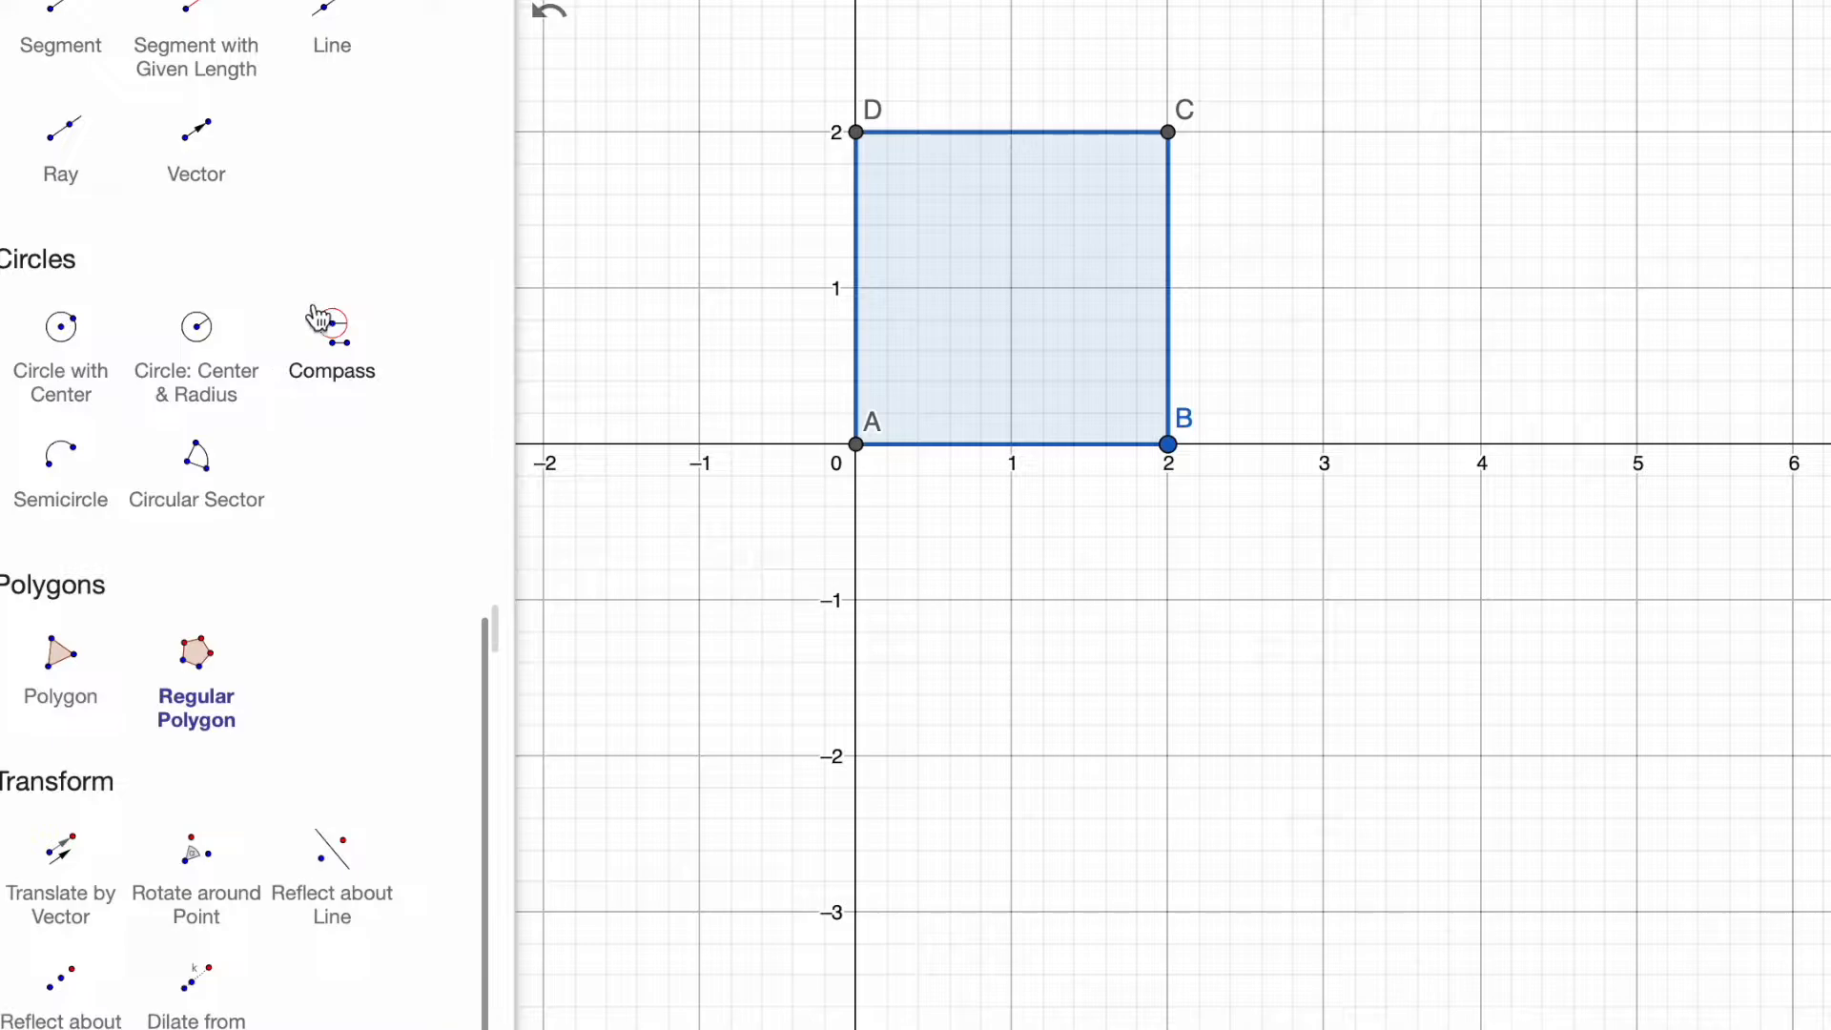
# - Draw two circles centred at (1, 1), one through the square's corner C and one through the upper side's midpoint (1, 2)
pyautogui.scroll(3, 374, 267)
pyautogui.scroll(10, 375, 267)
pyautogui.click(336, 238)
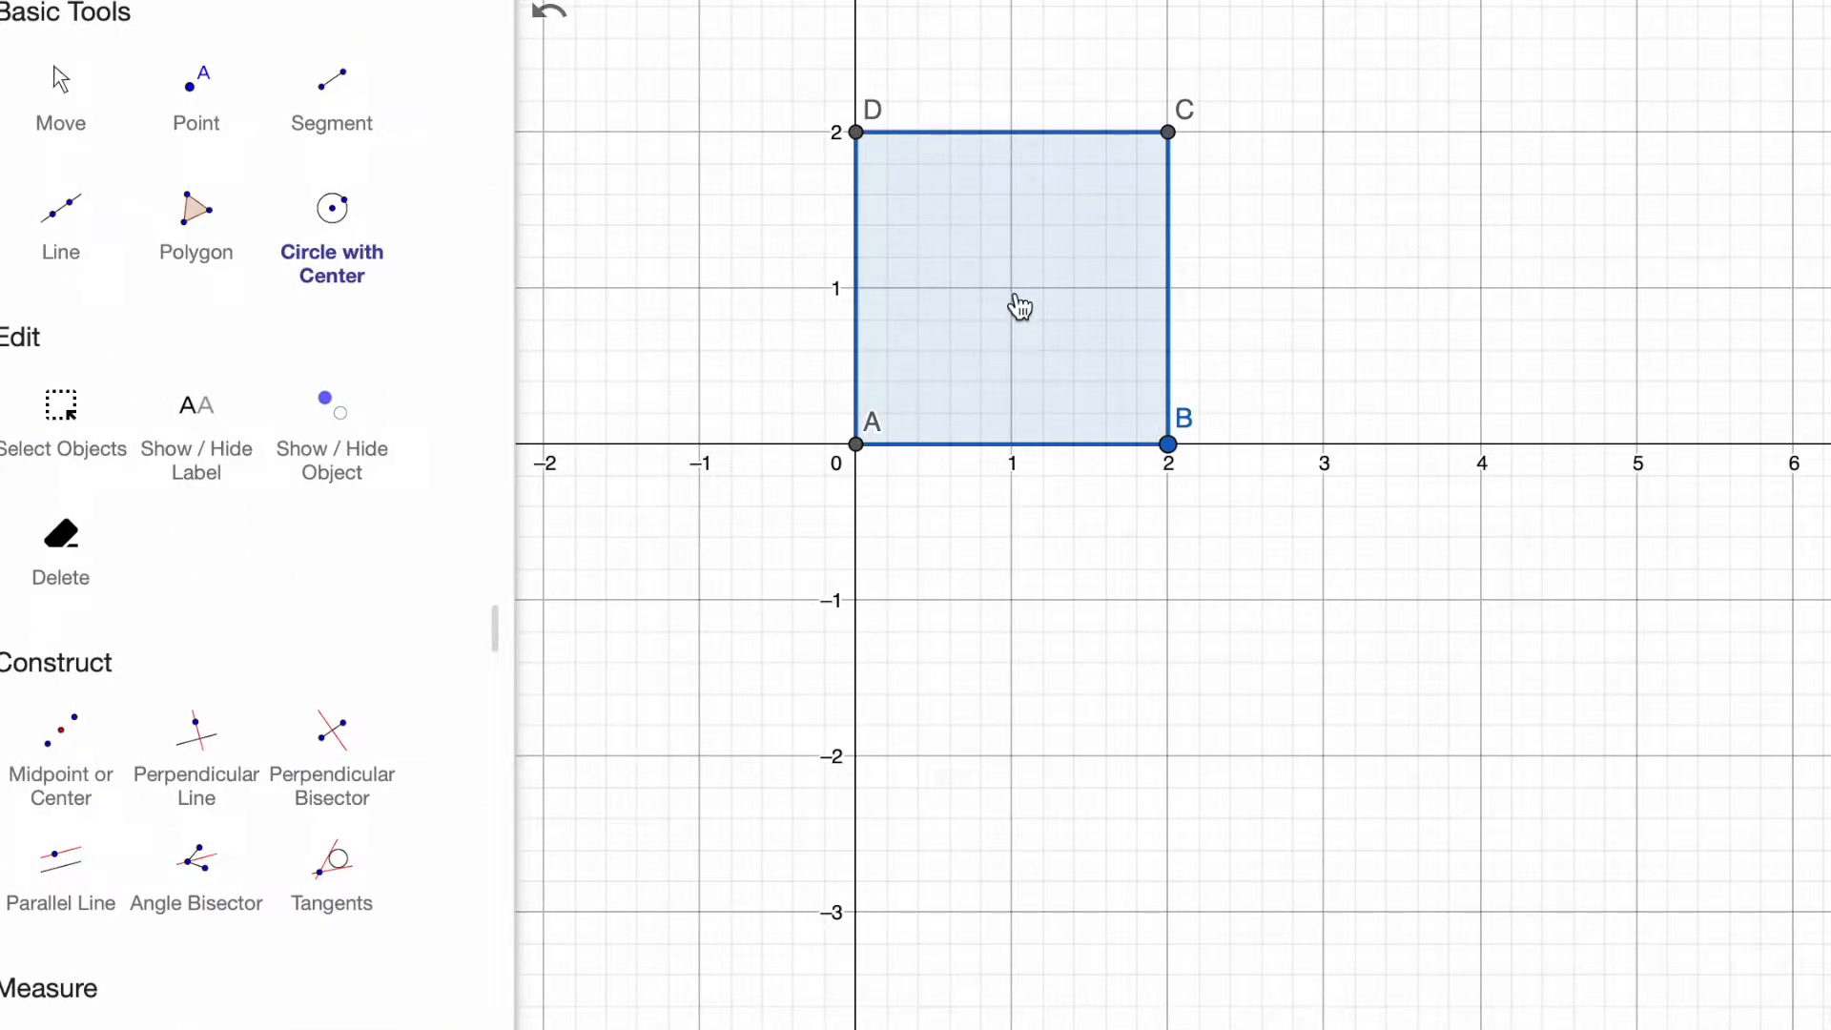
pyautogui.click(1170, 134)
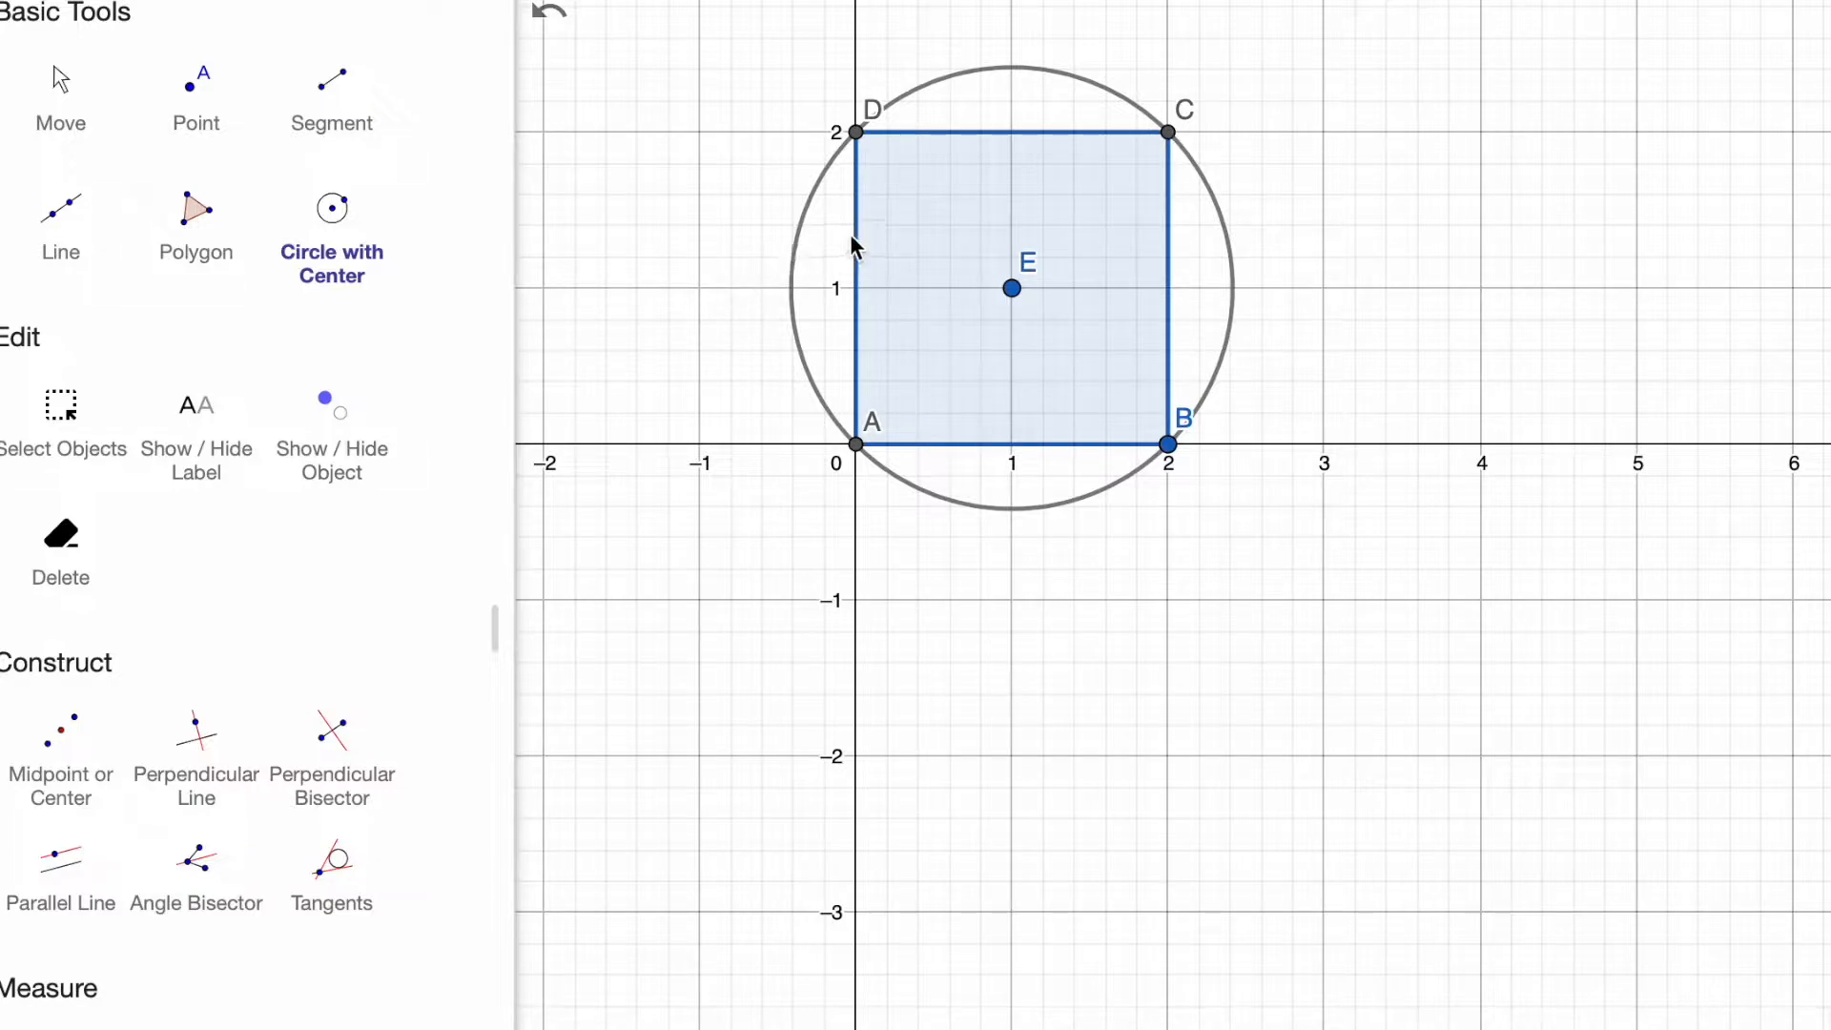
pyautogui.click(1012, 288)
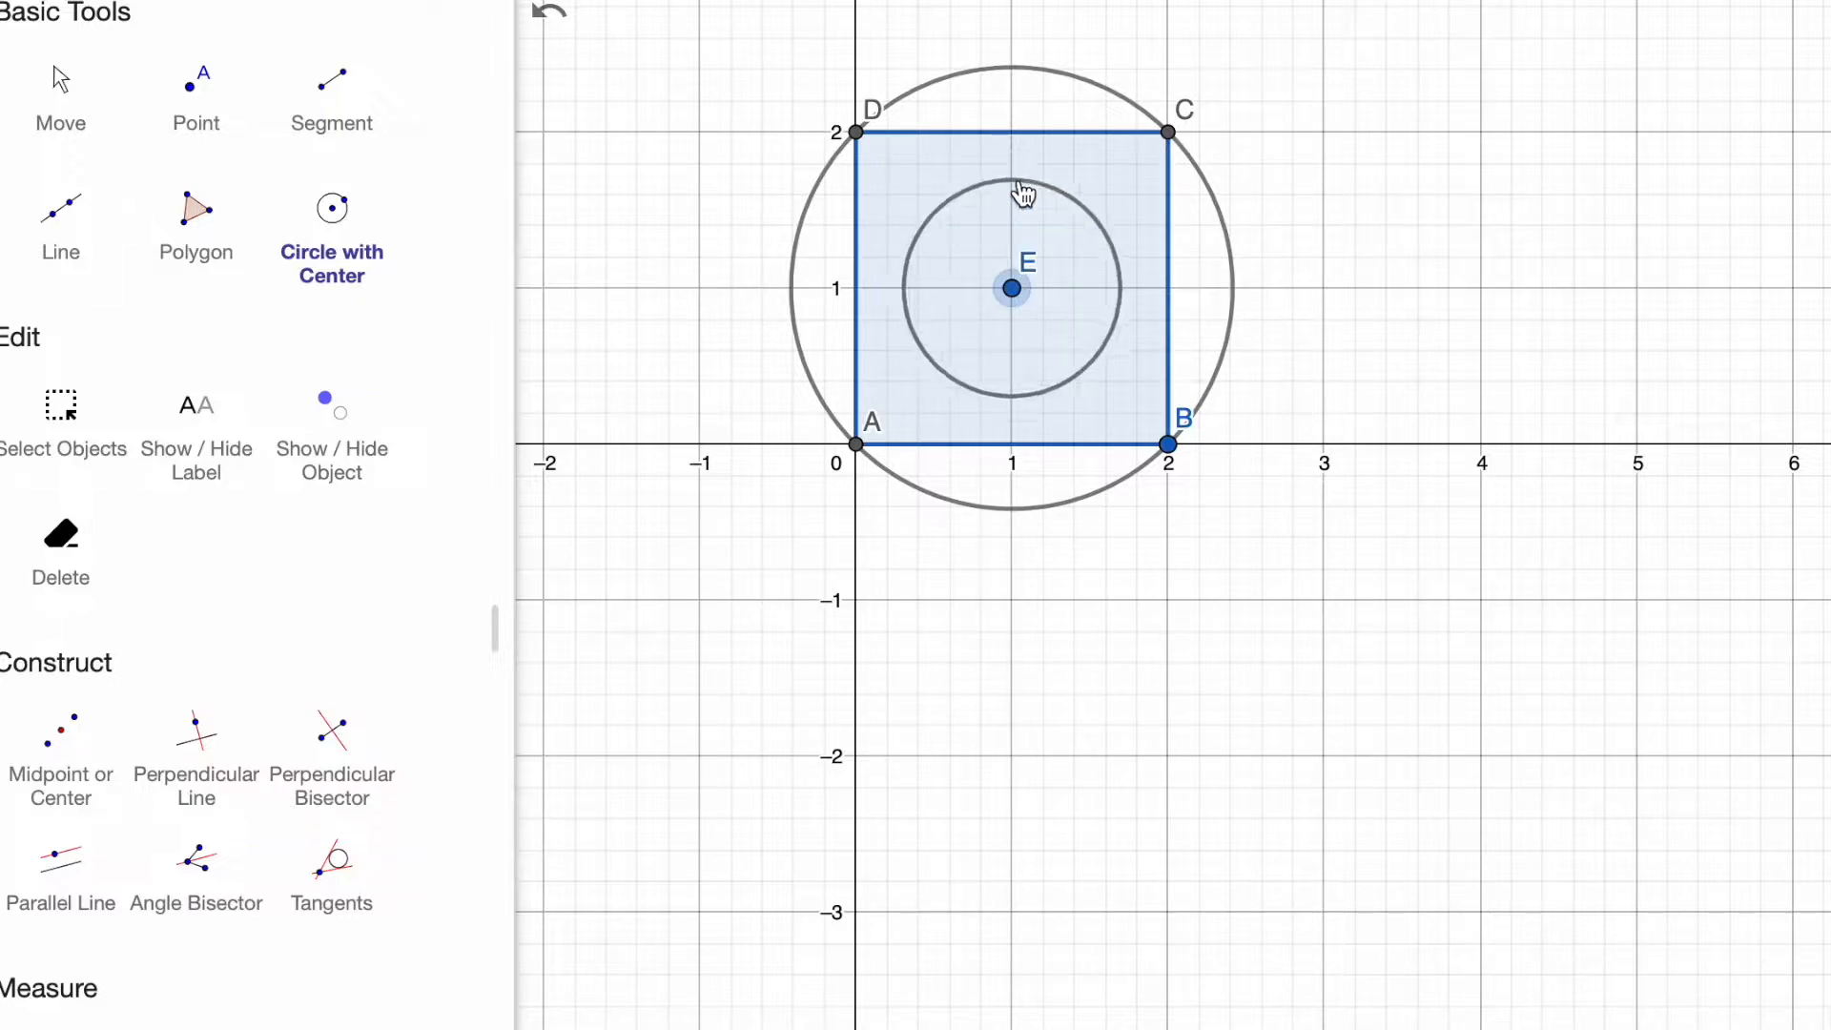
pyautogui.click(1012, 131)
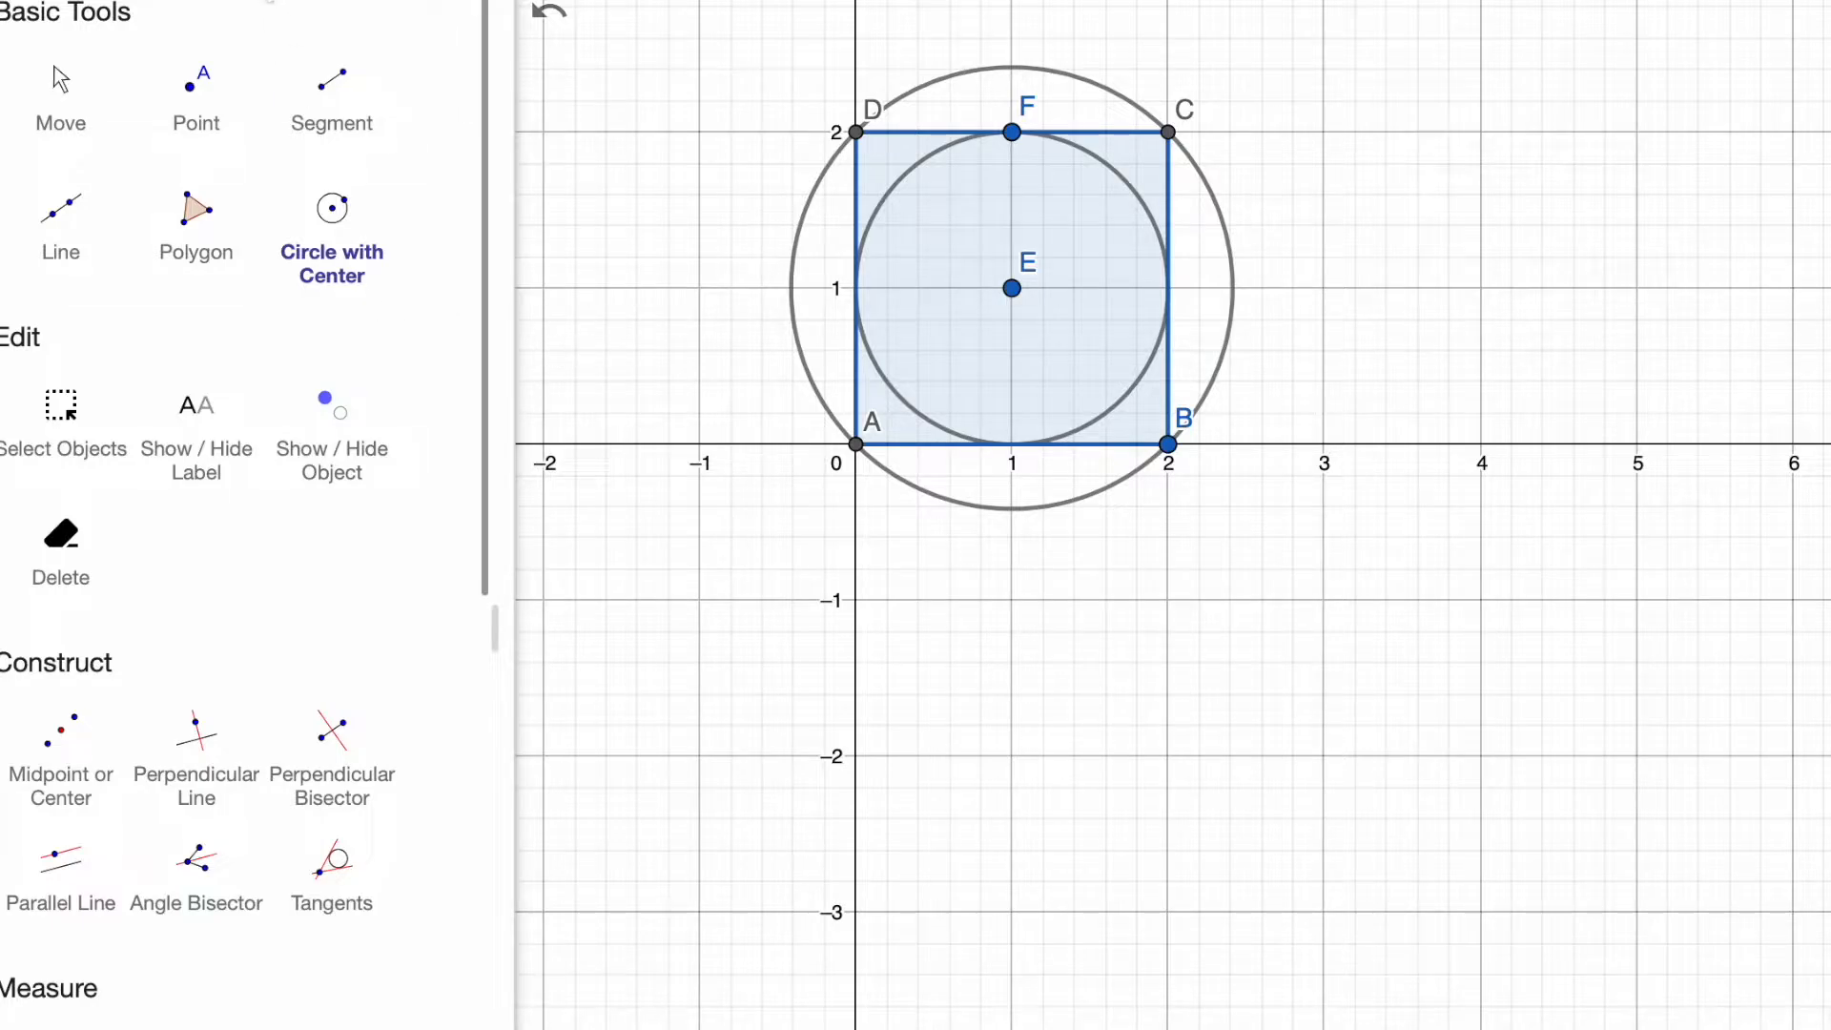
# - Draw segments from the centre E to the upper midpoint F and from E to corner C
pyautogui.click(69, 90)
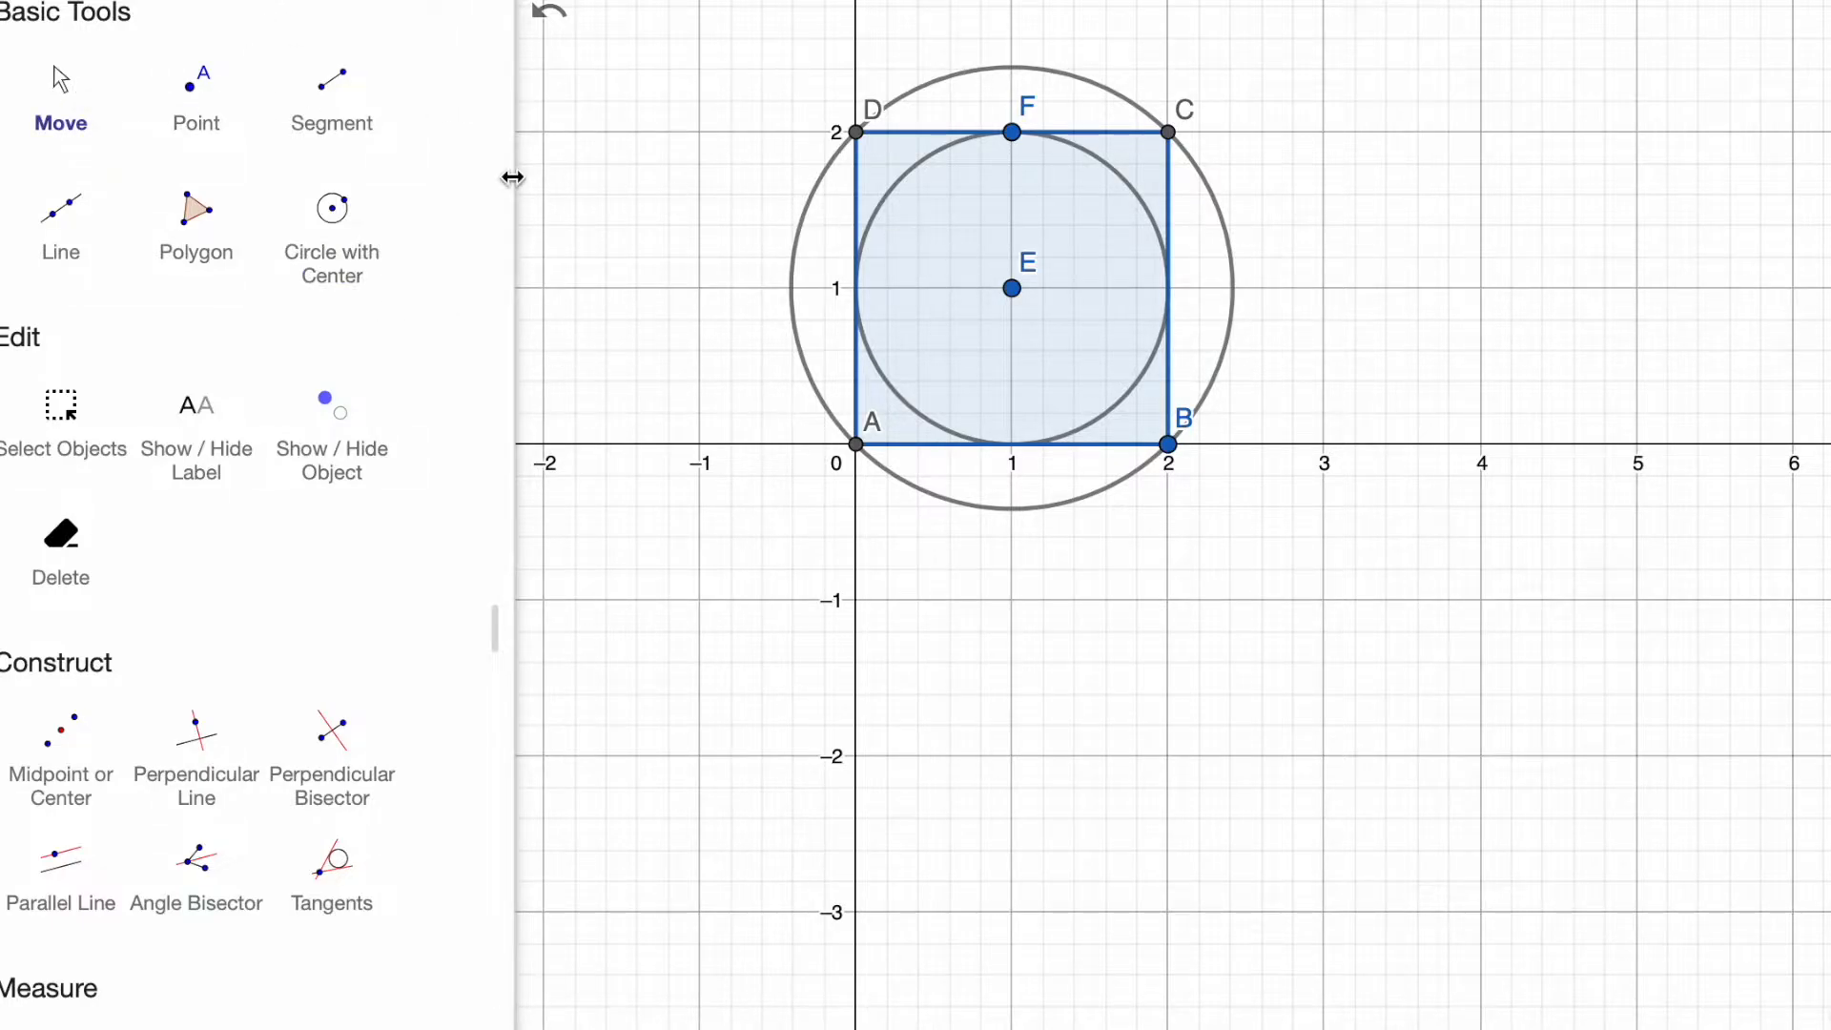
pyautogui.click(381, 107)
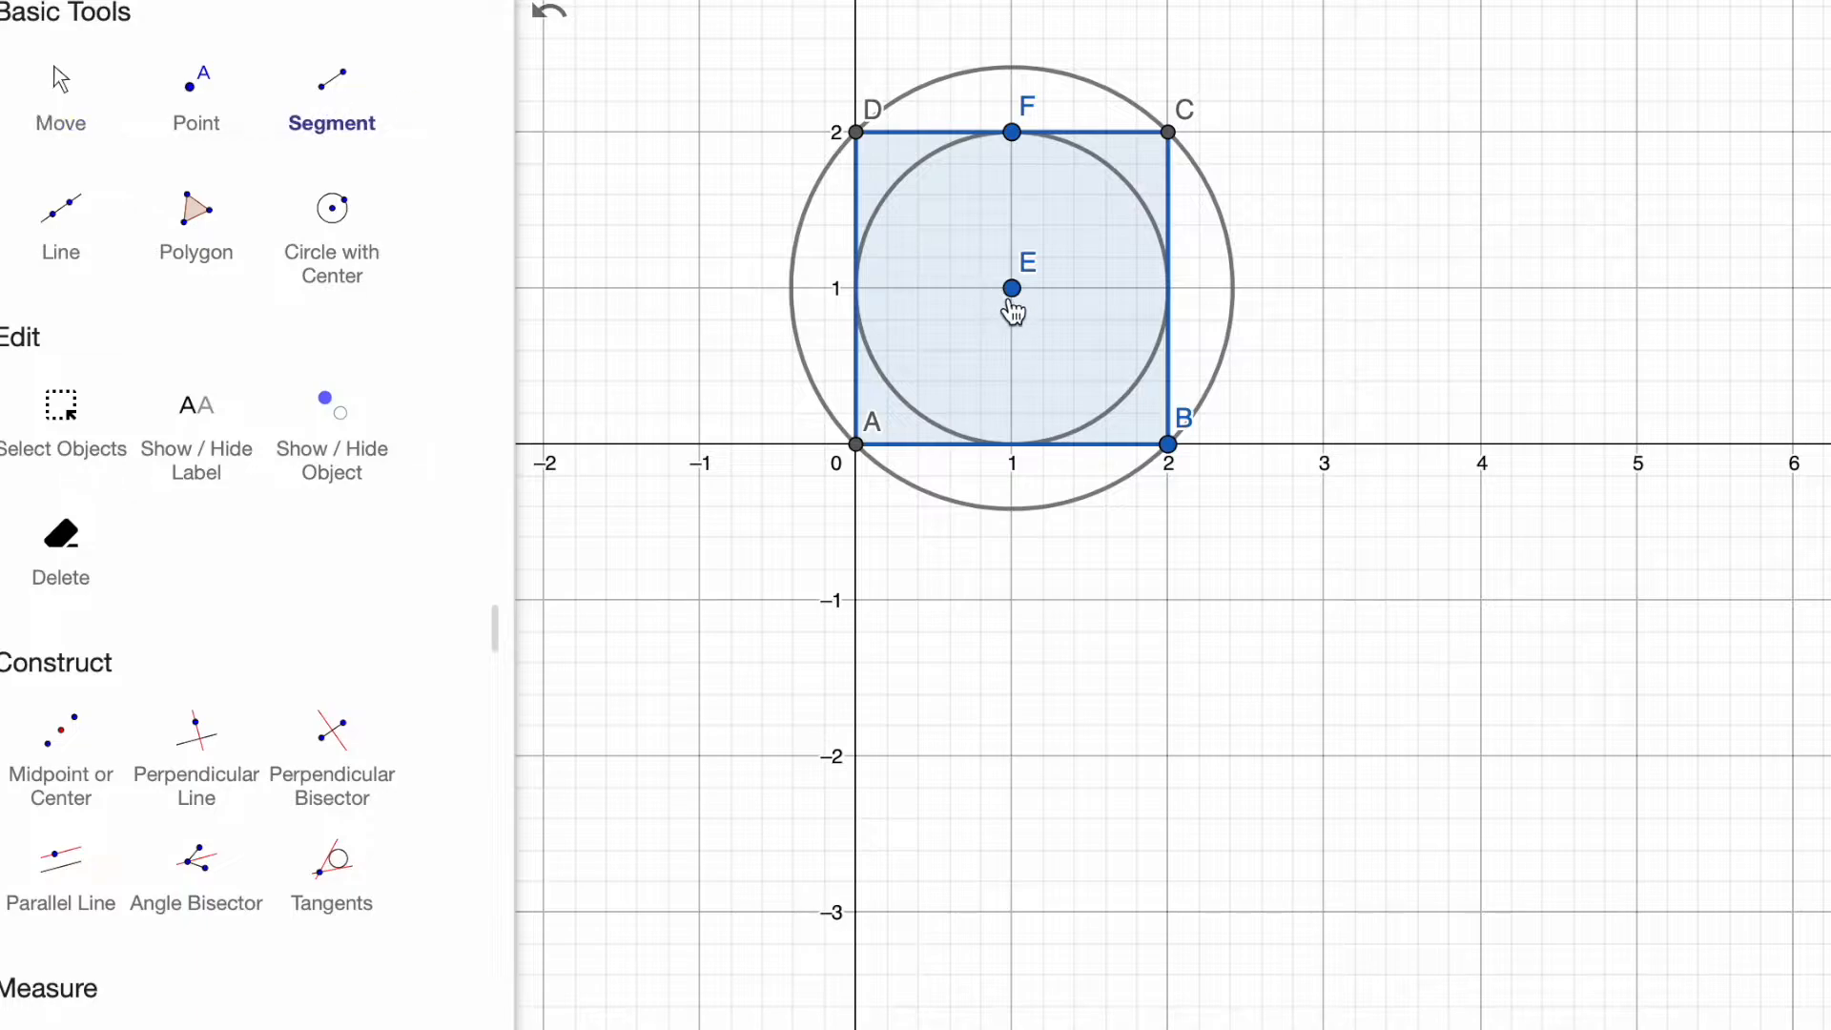
pyautogui.click(1012, 131)
pyautogui.click(1012, 289)
pyautogui.click(1168, 133)
pyautogui.click(43, 107)
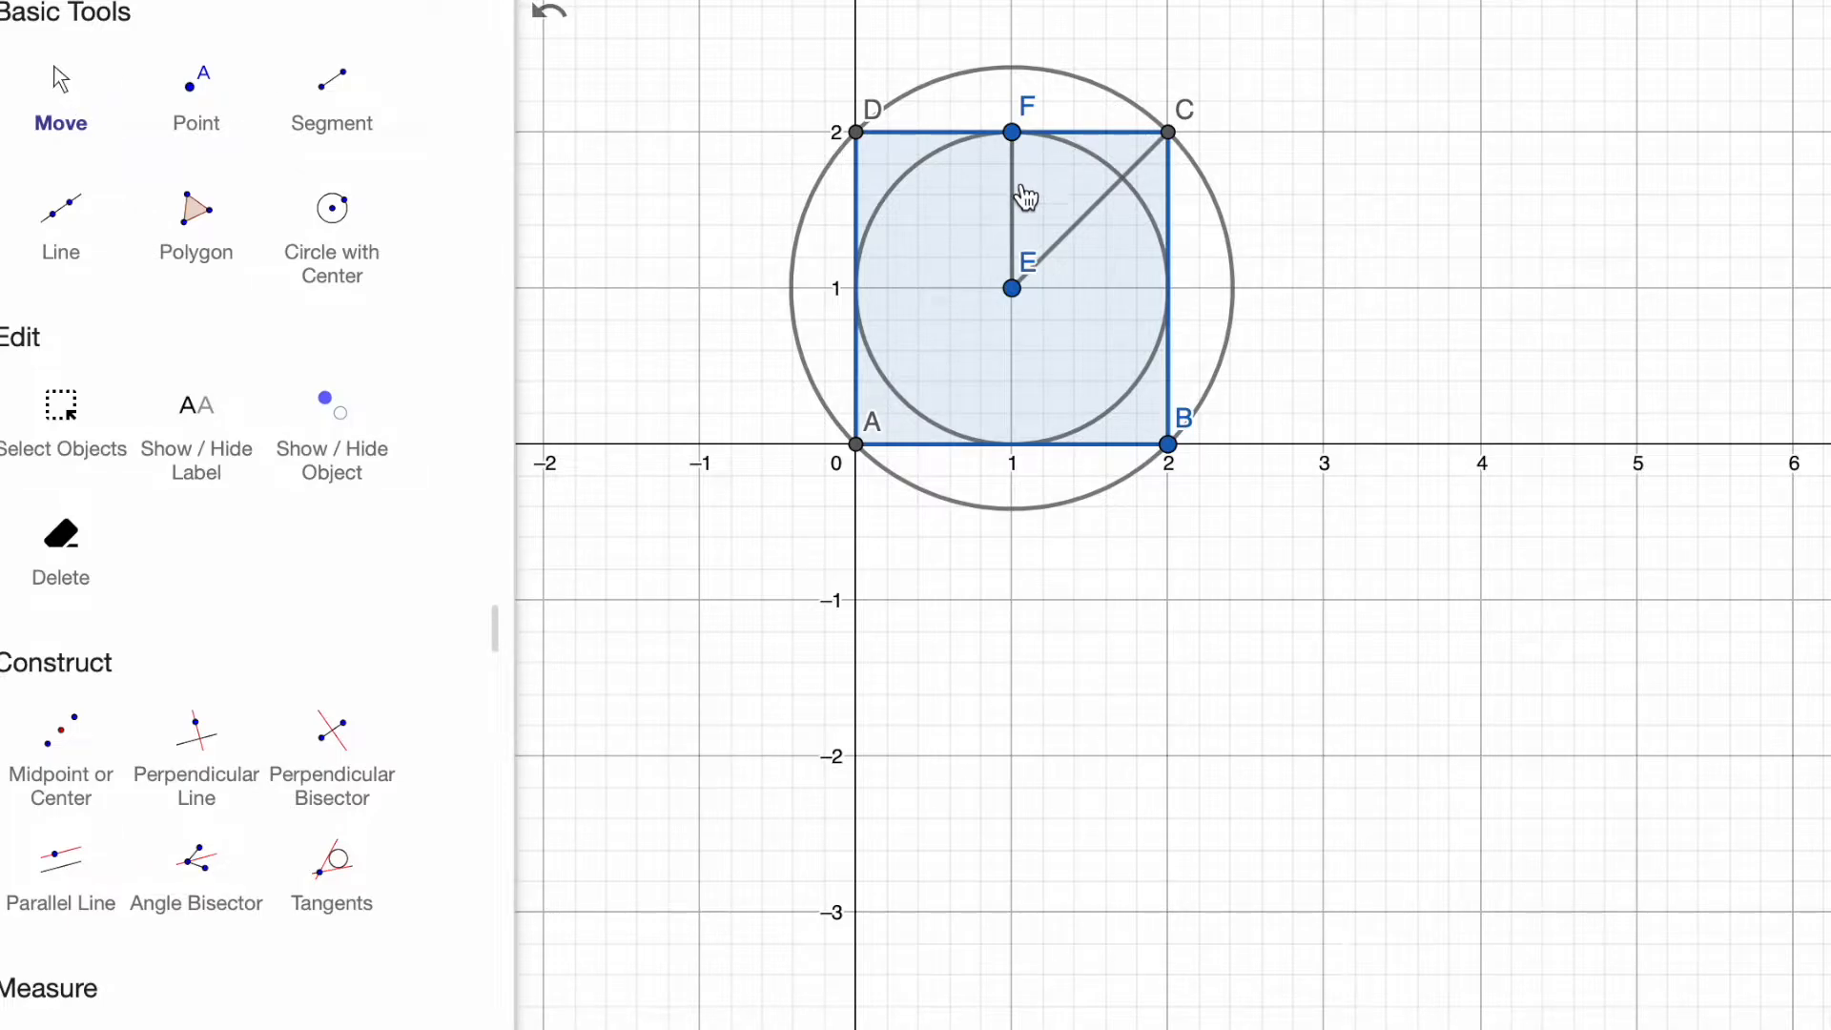
# - Color the segment between E and F and the inner circle red
pyautogui.click(1014, 201)
pyautogui.click(1089, 73)
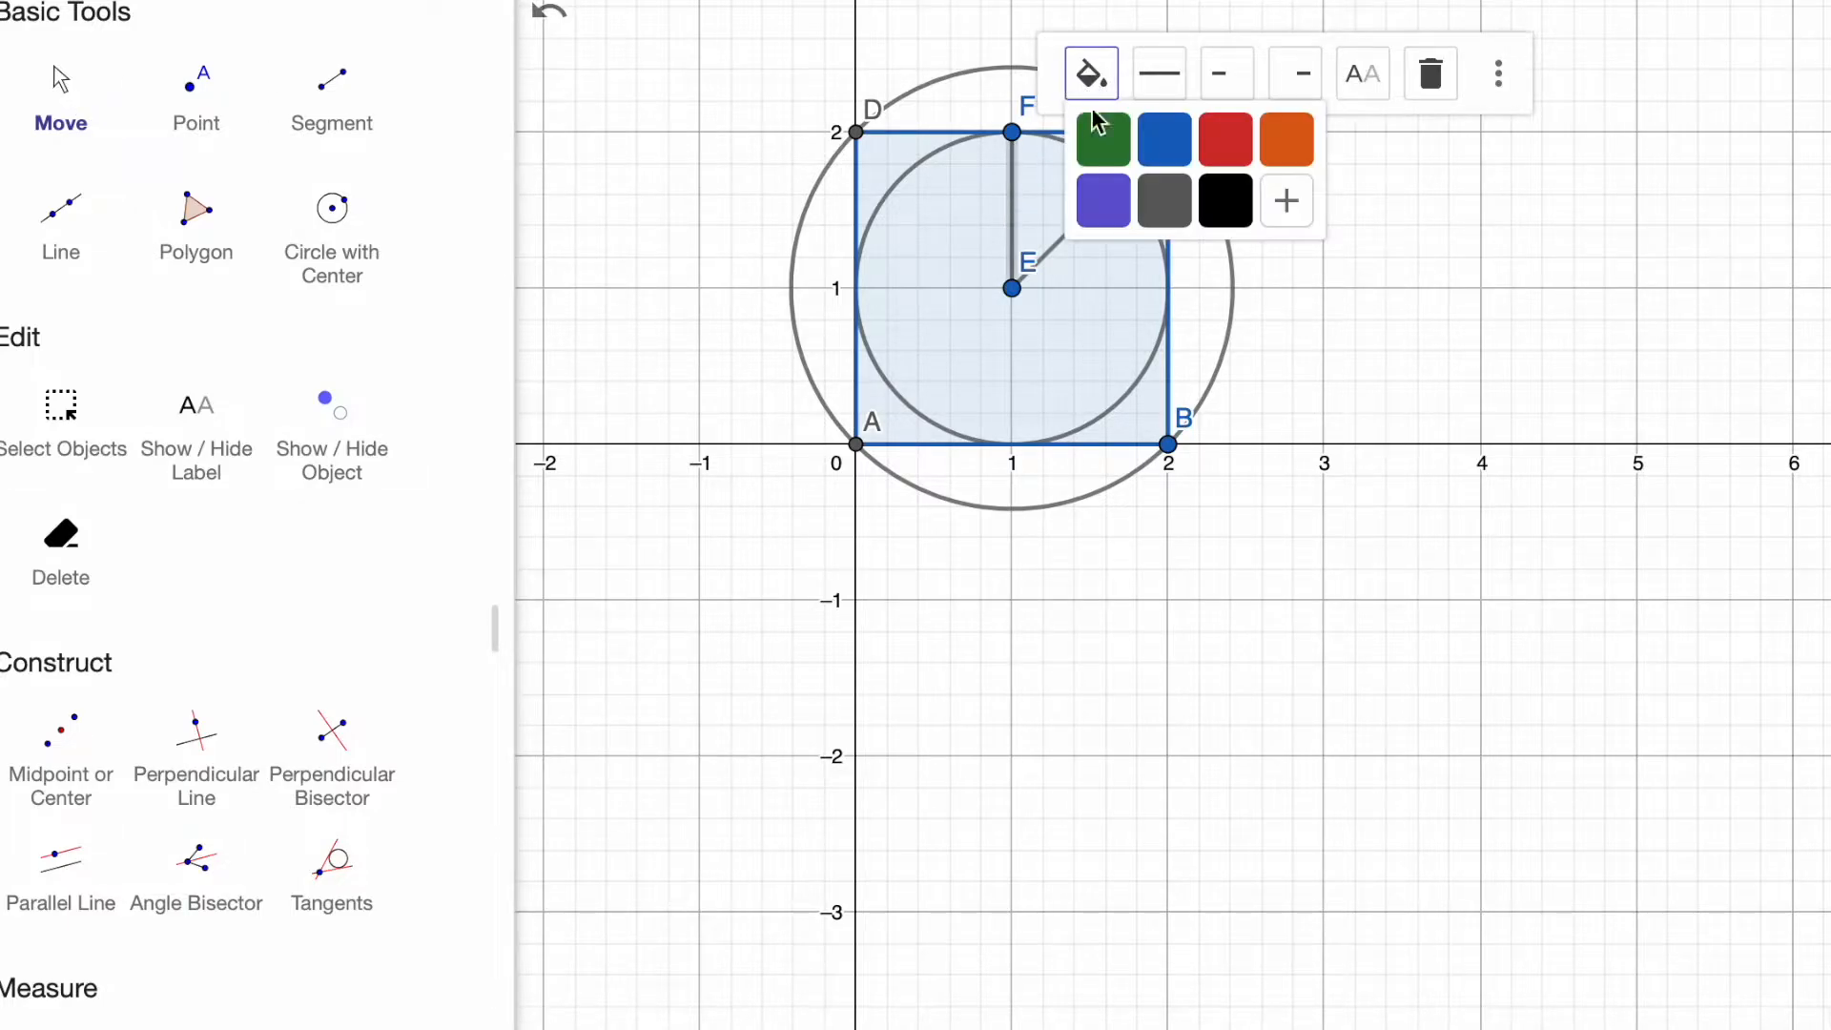
pyautogui.click(1221, 153)
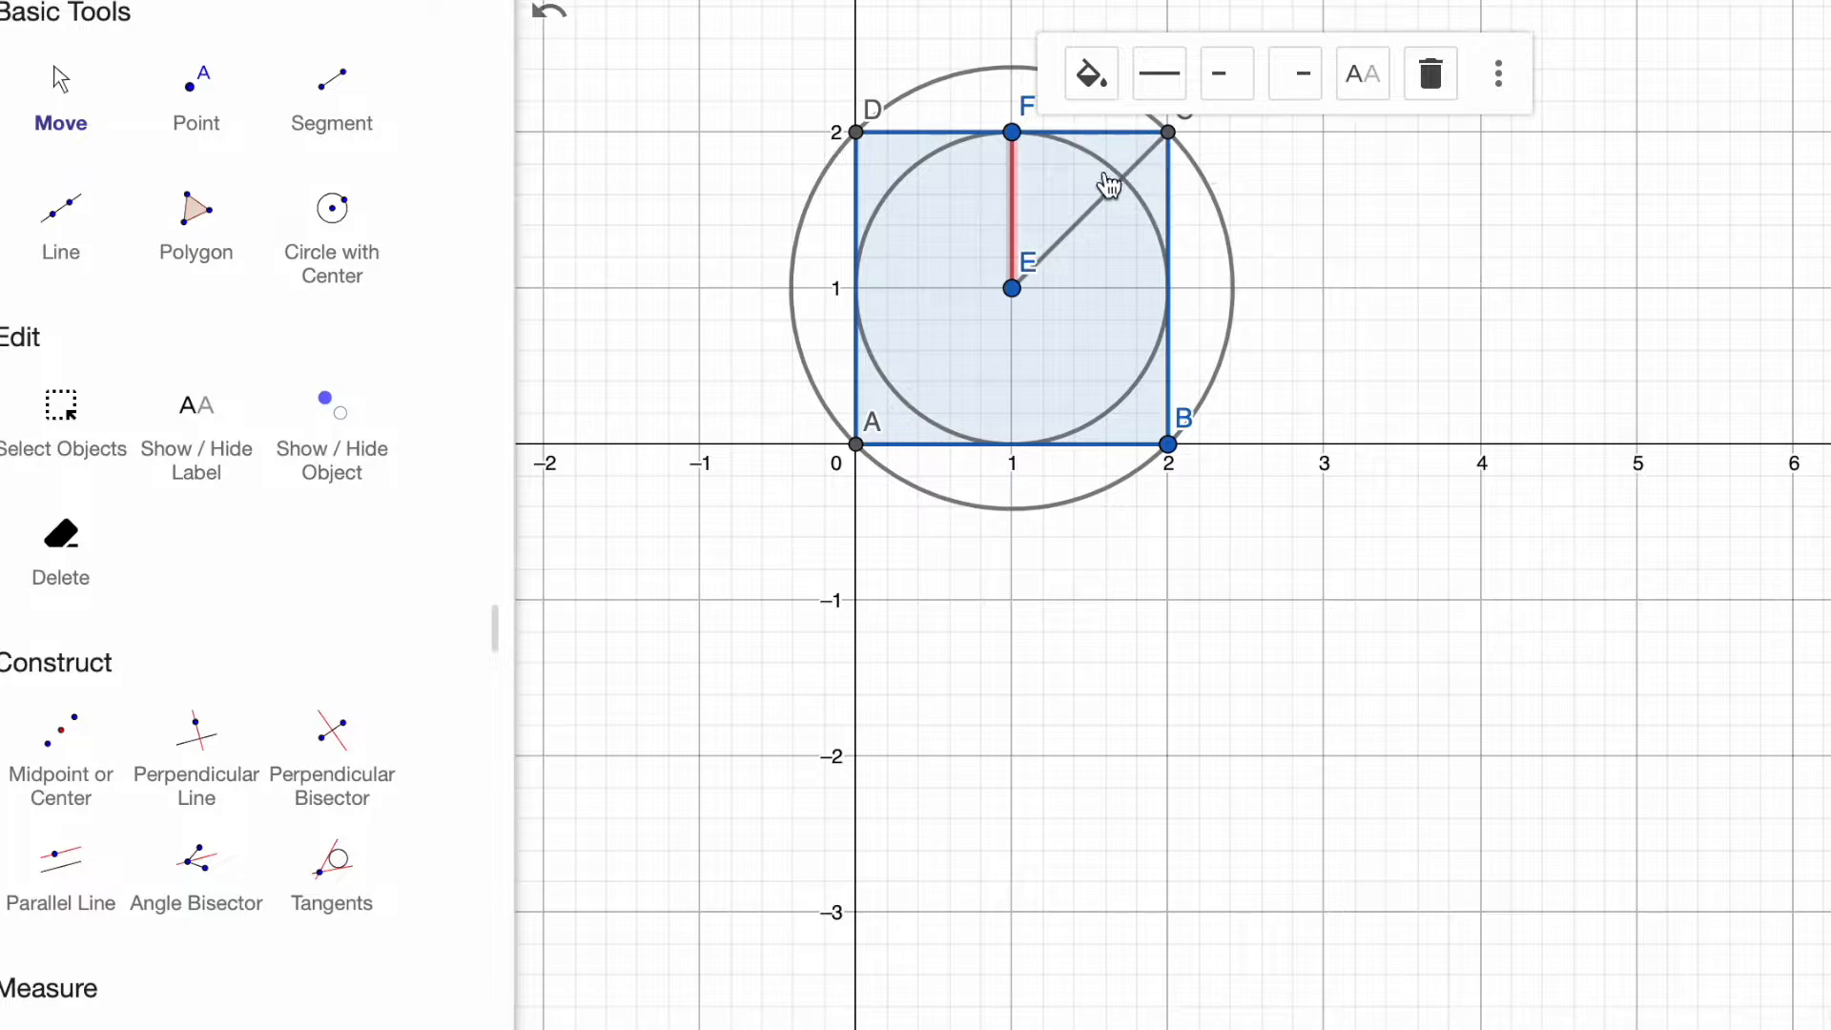
pyautogui.click(1149, 215)
pyautogui.click(1099, 77)
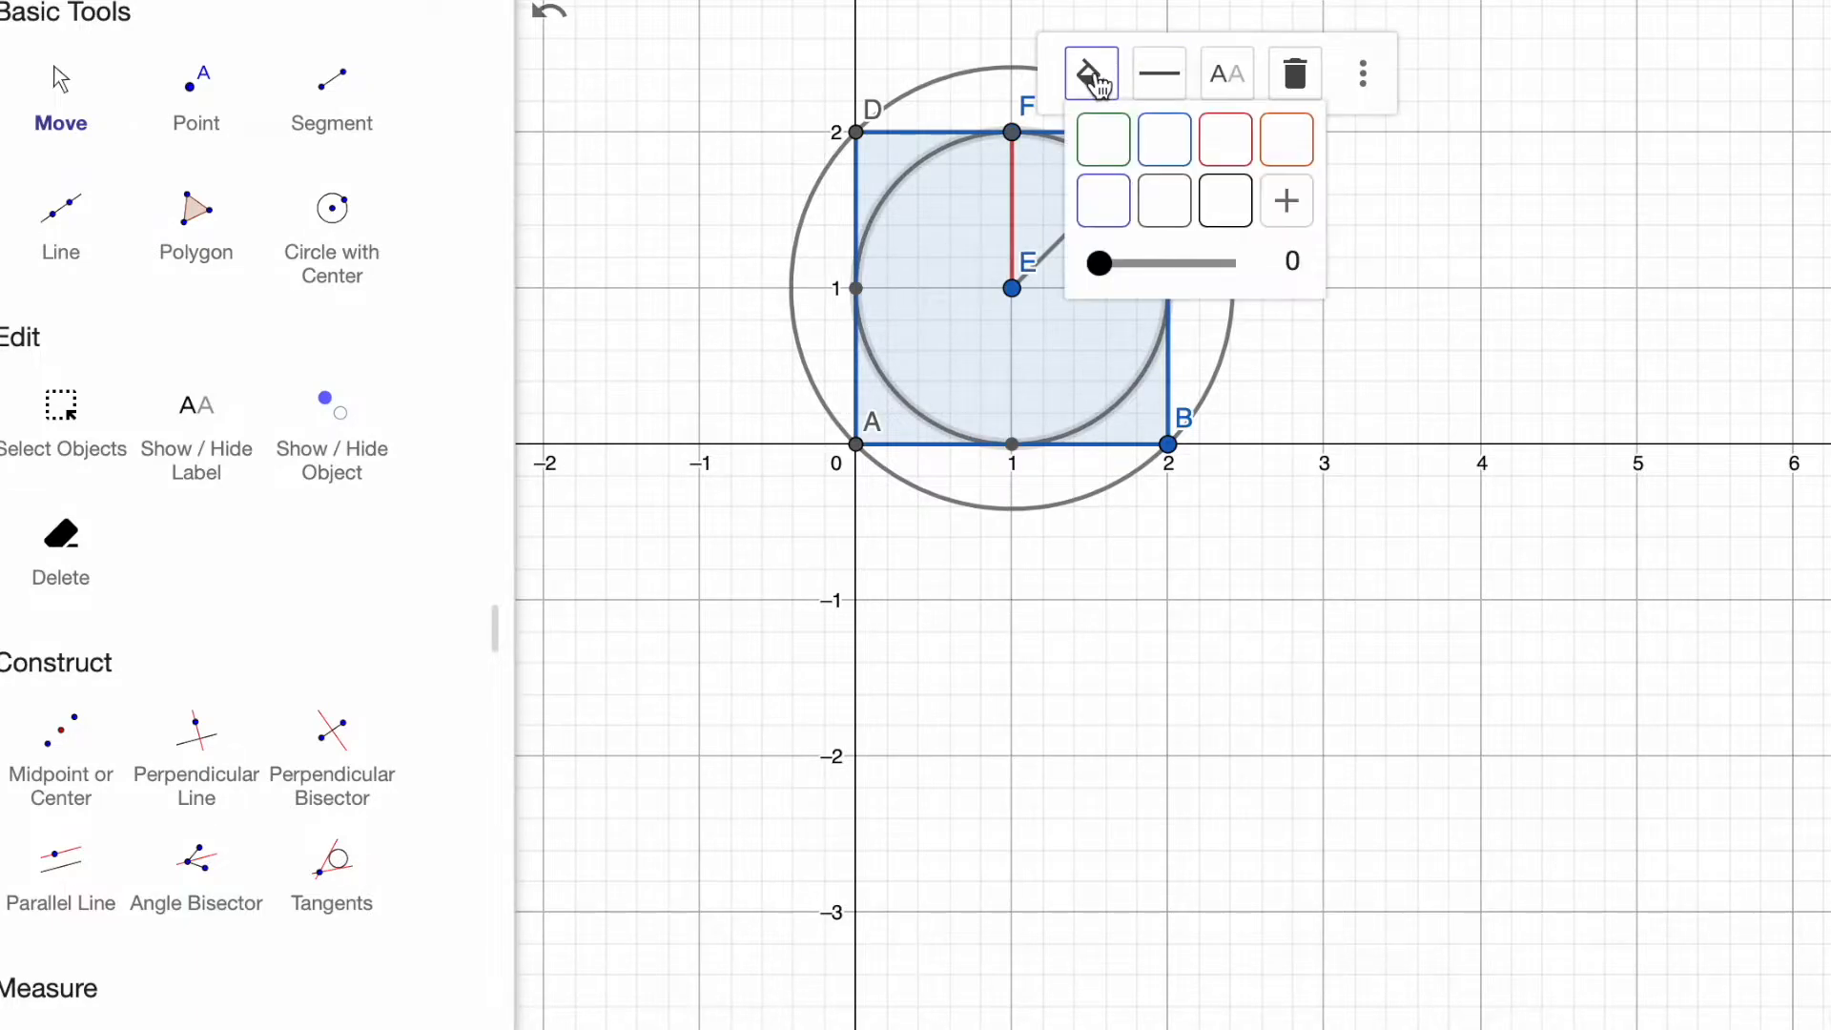
pyautogui.click(1228, 154)
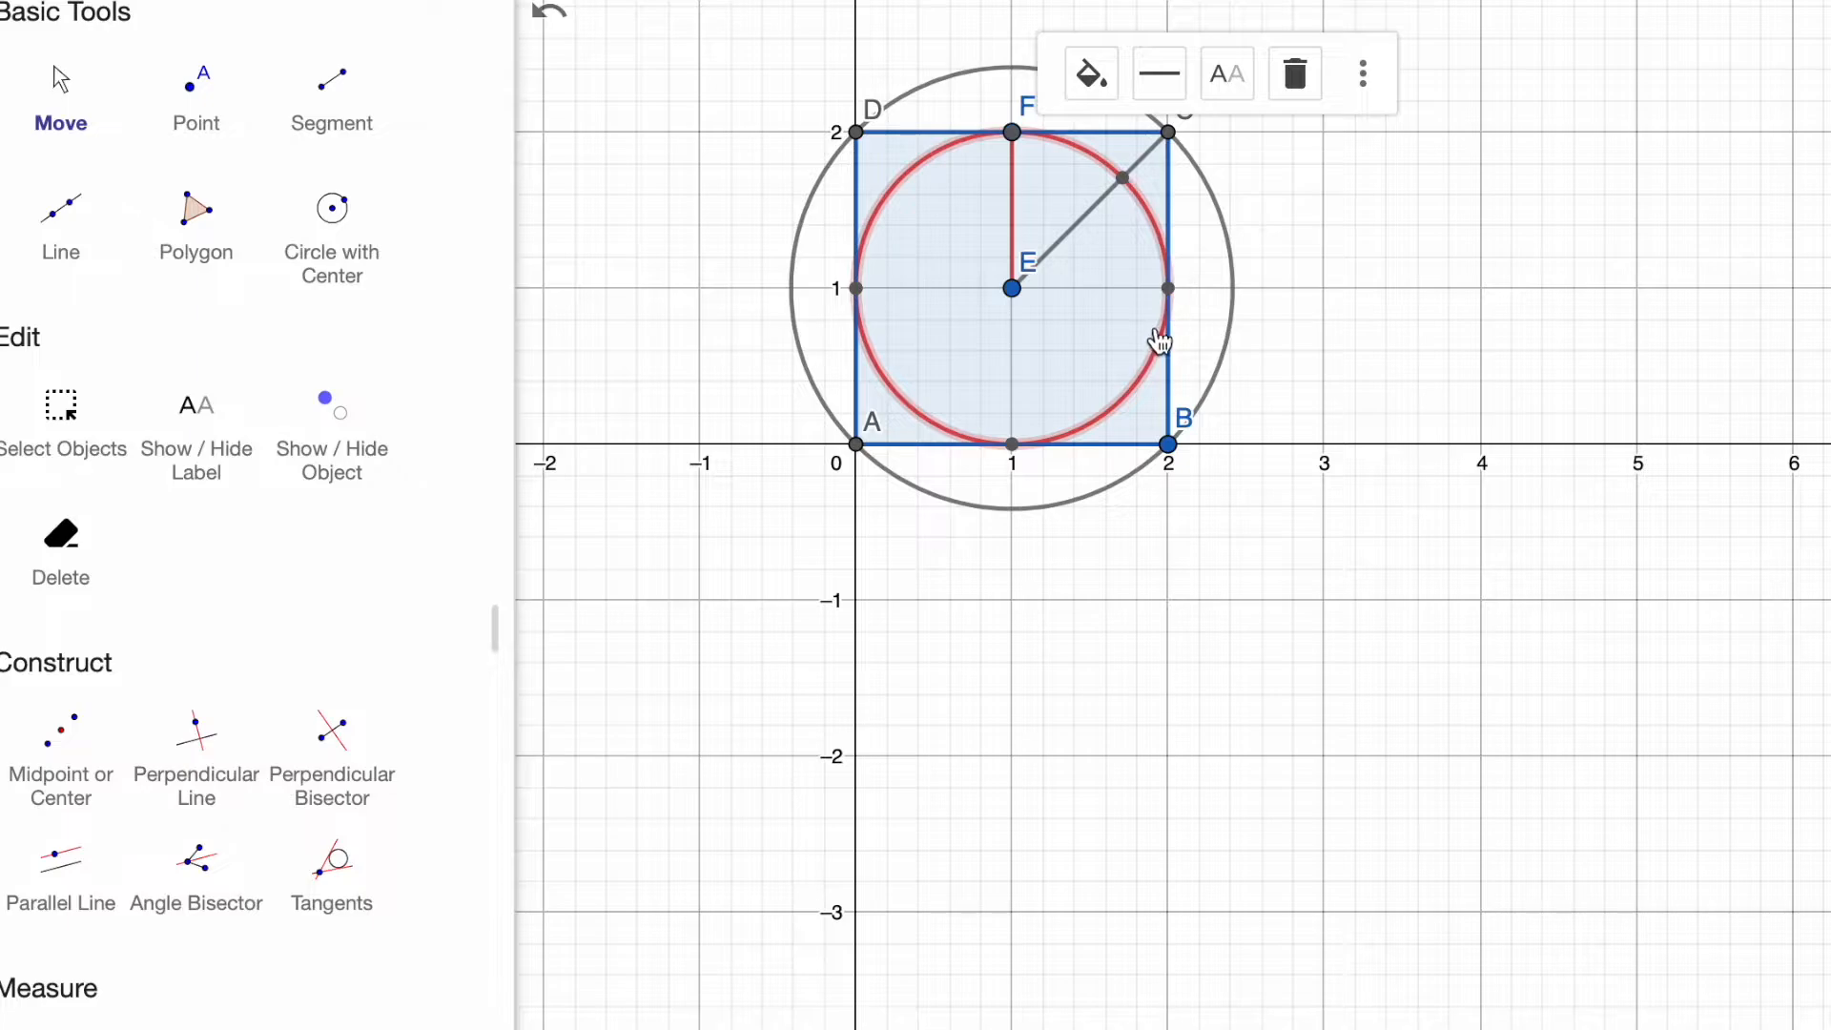
# - Color the segment between E and C and the outer circle blue
pyautogui.click(1088, 215)
pyautogui.click(1179, 80)
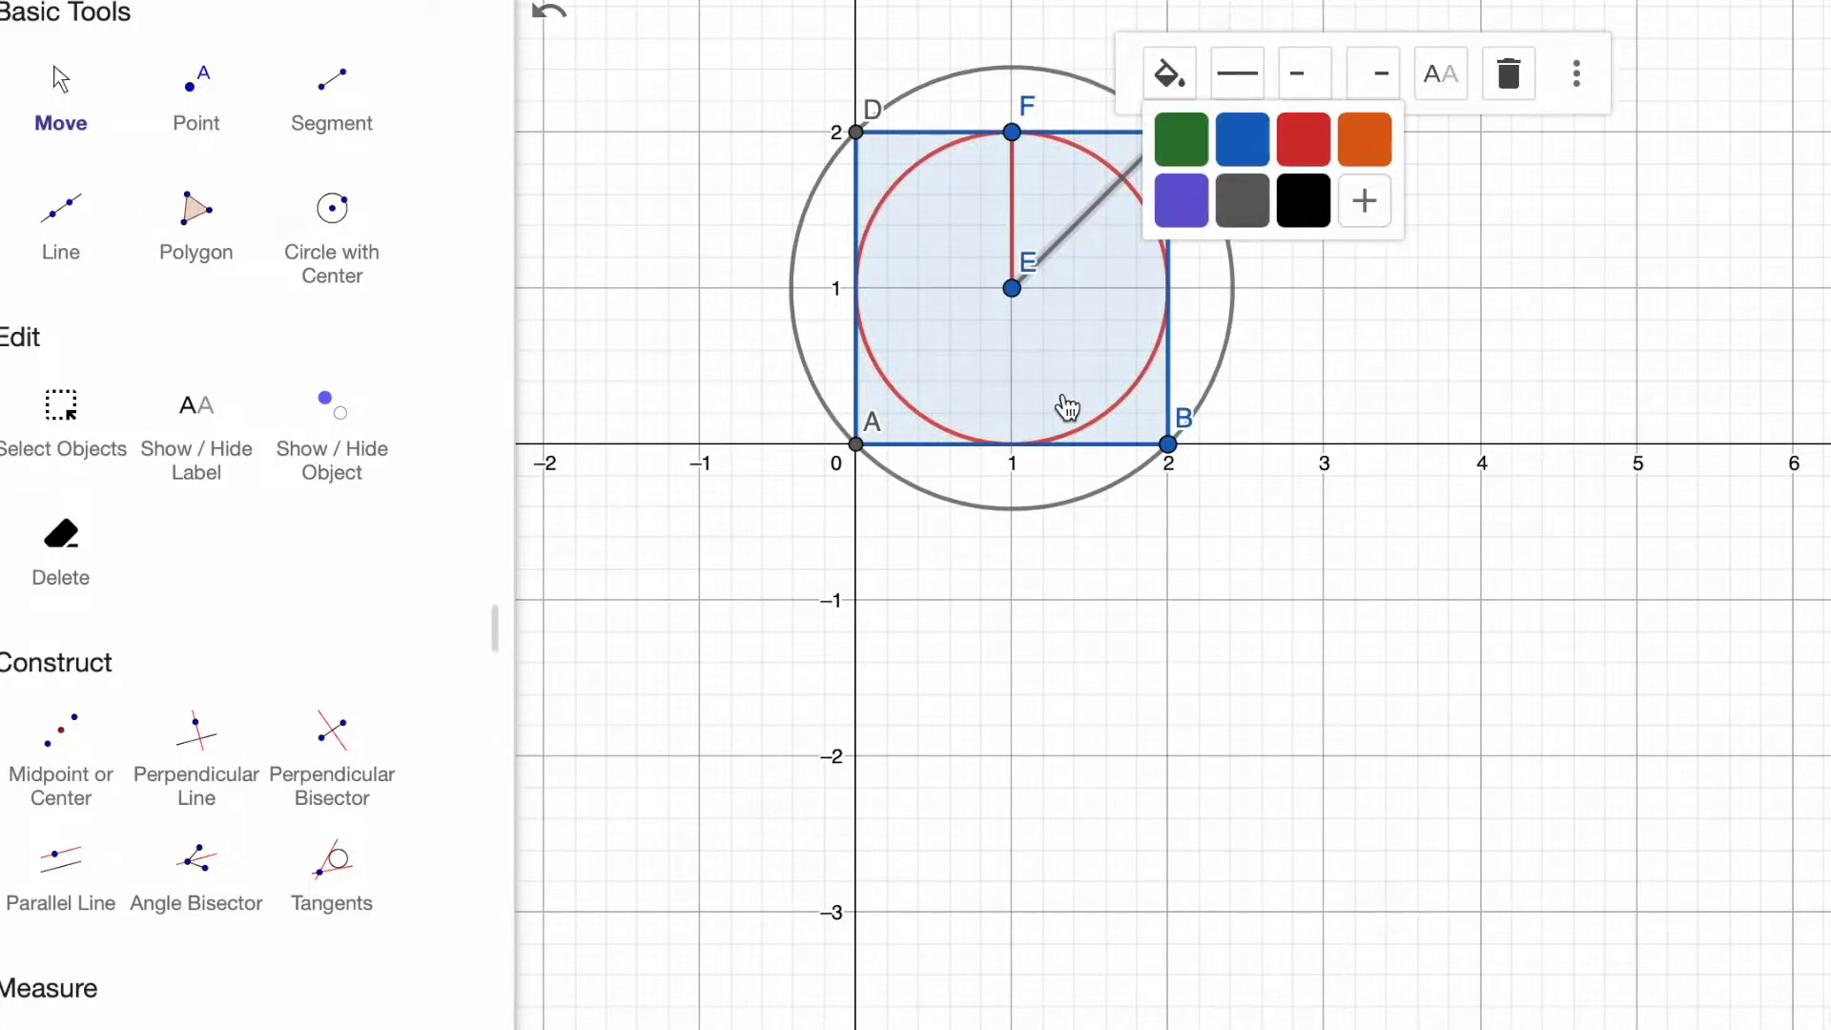
pyautogui.scroll(5, 1066, 408)
pyautogui.moveTo(1011, 700); pyautogui.dragTo(995, 929)
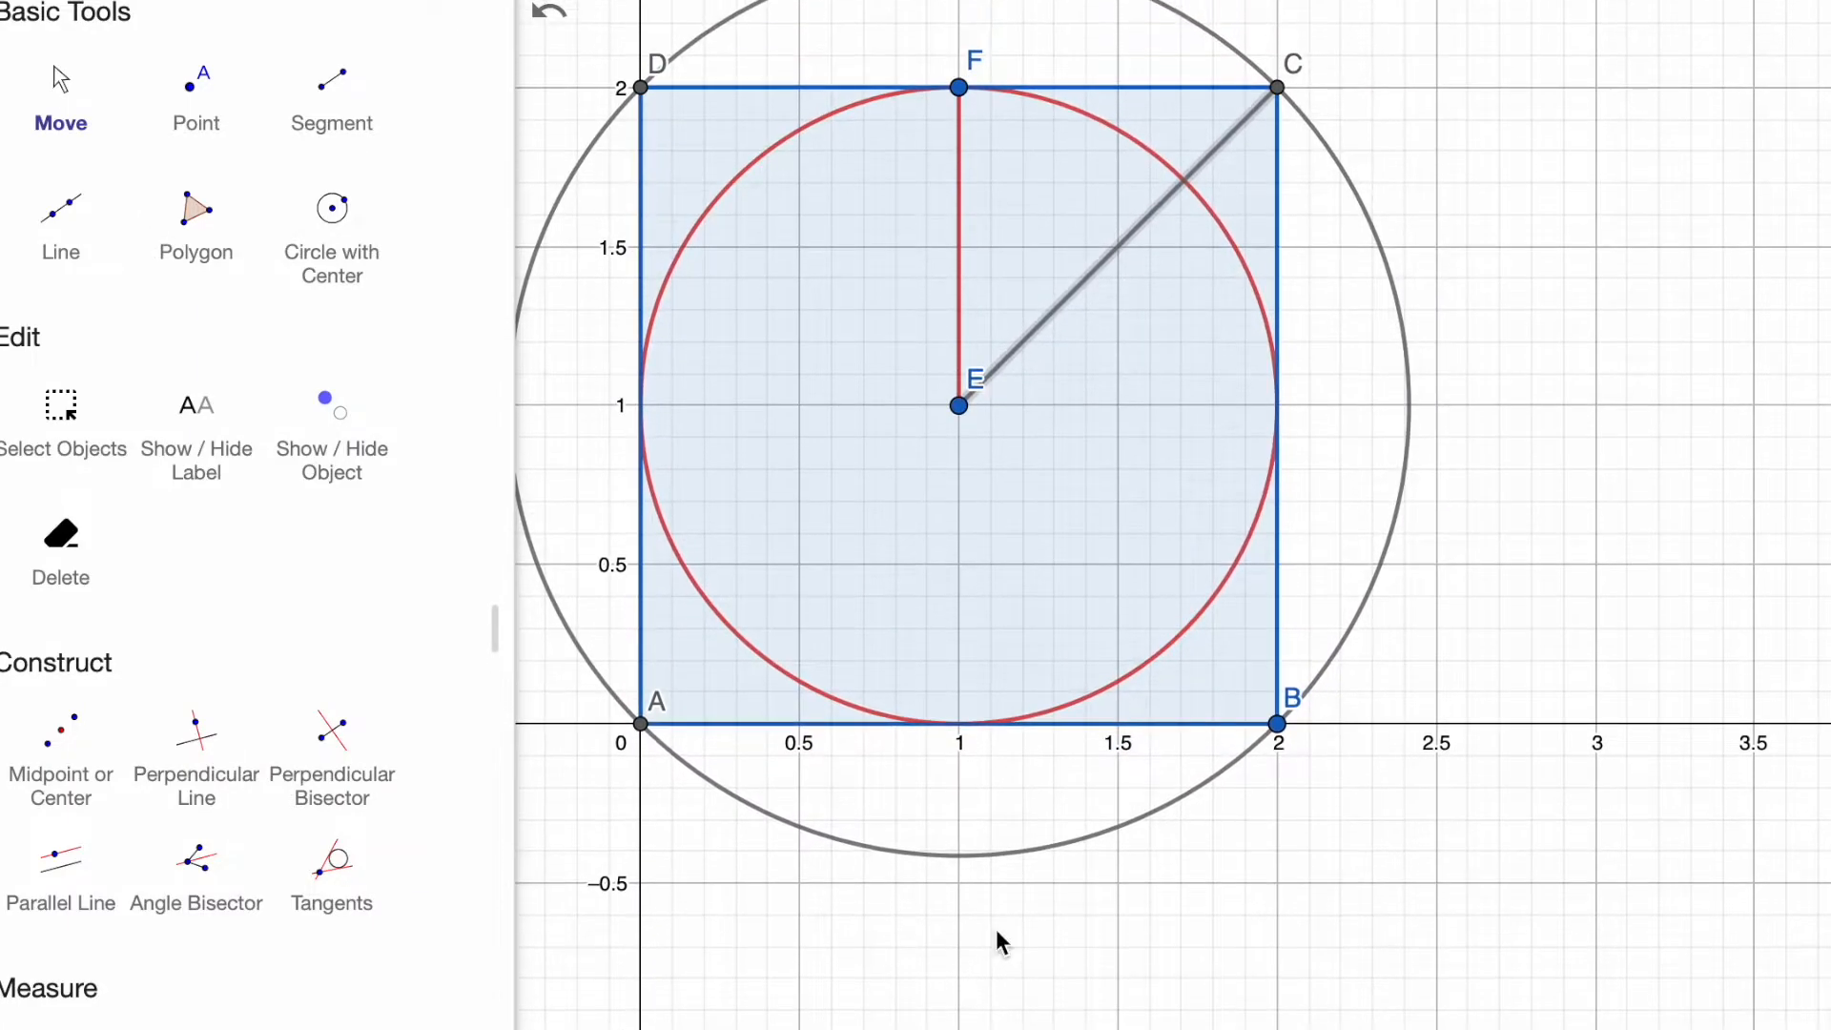
pyautogui.click(1165, 202)
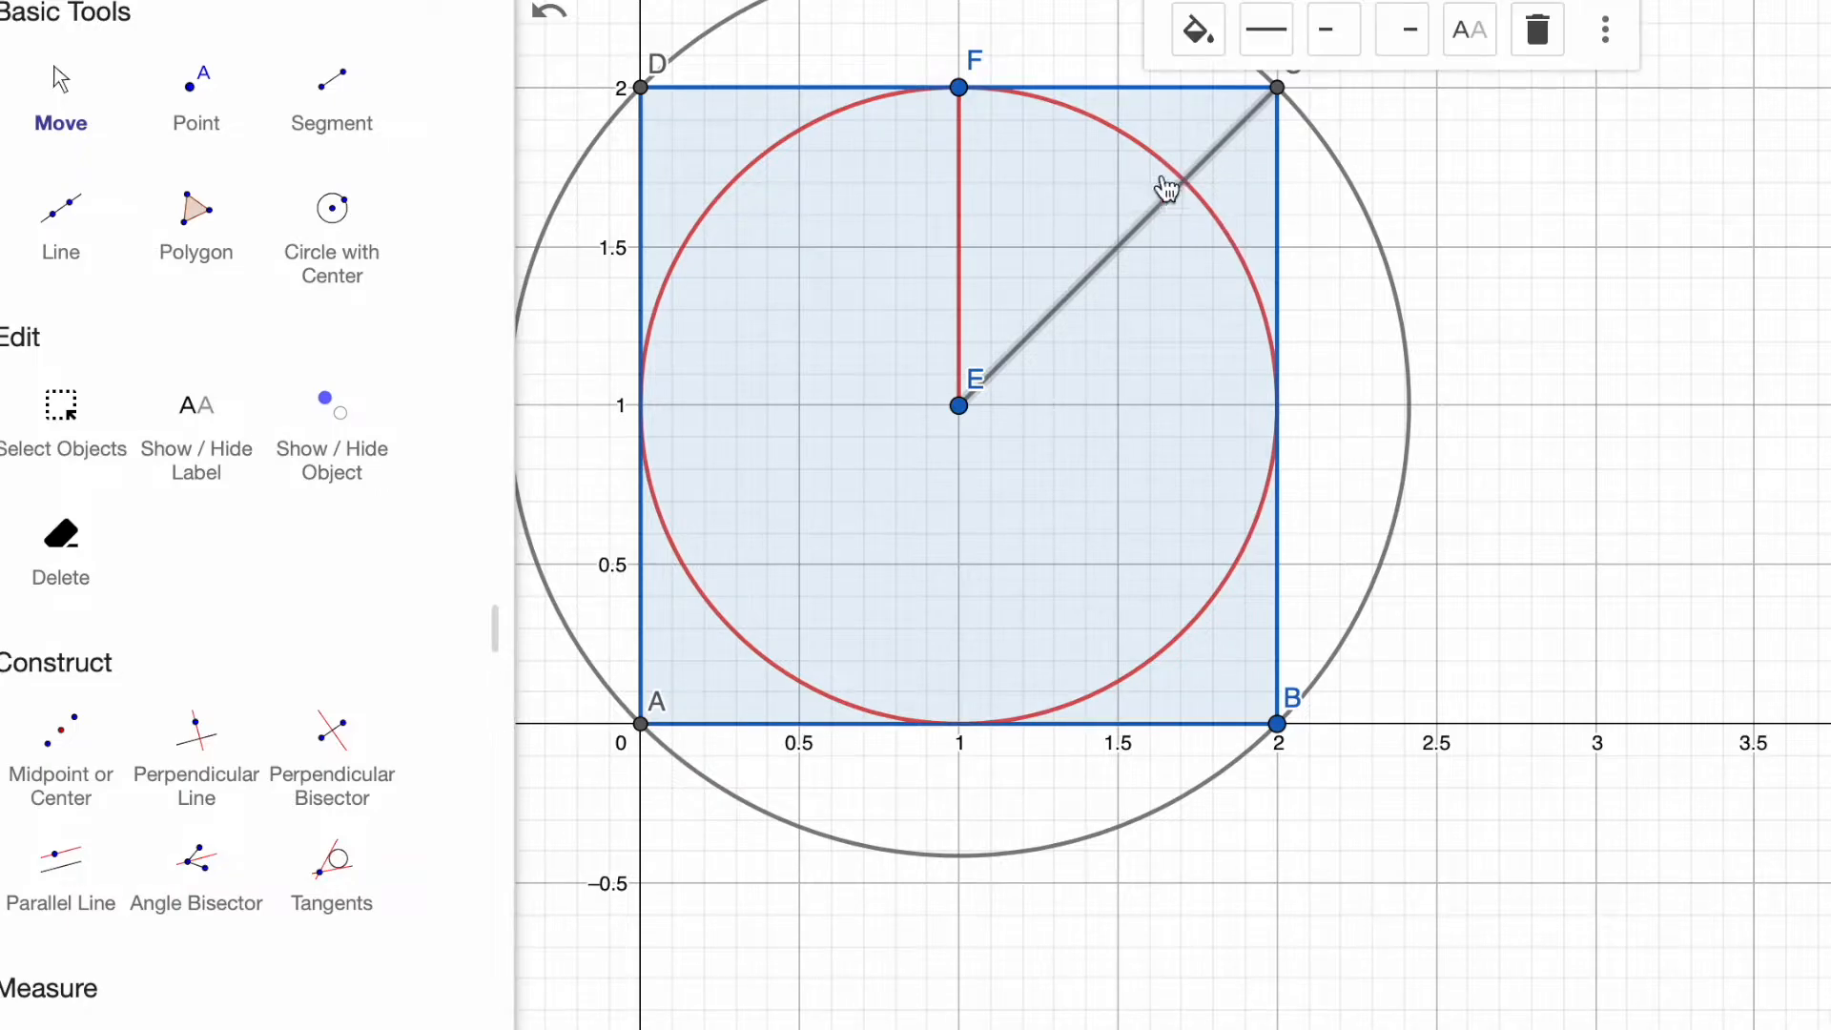
pyautogui.click(1199, 32)
pyautogui.click(1269, 92)
pyautogui.click(1329, 134)
pyautogui.click(1318, 141)
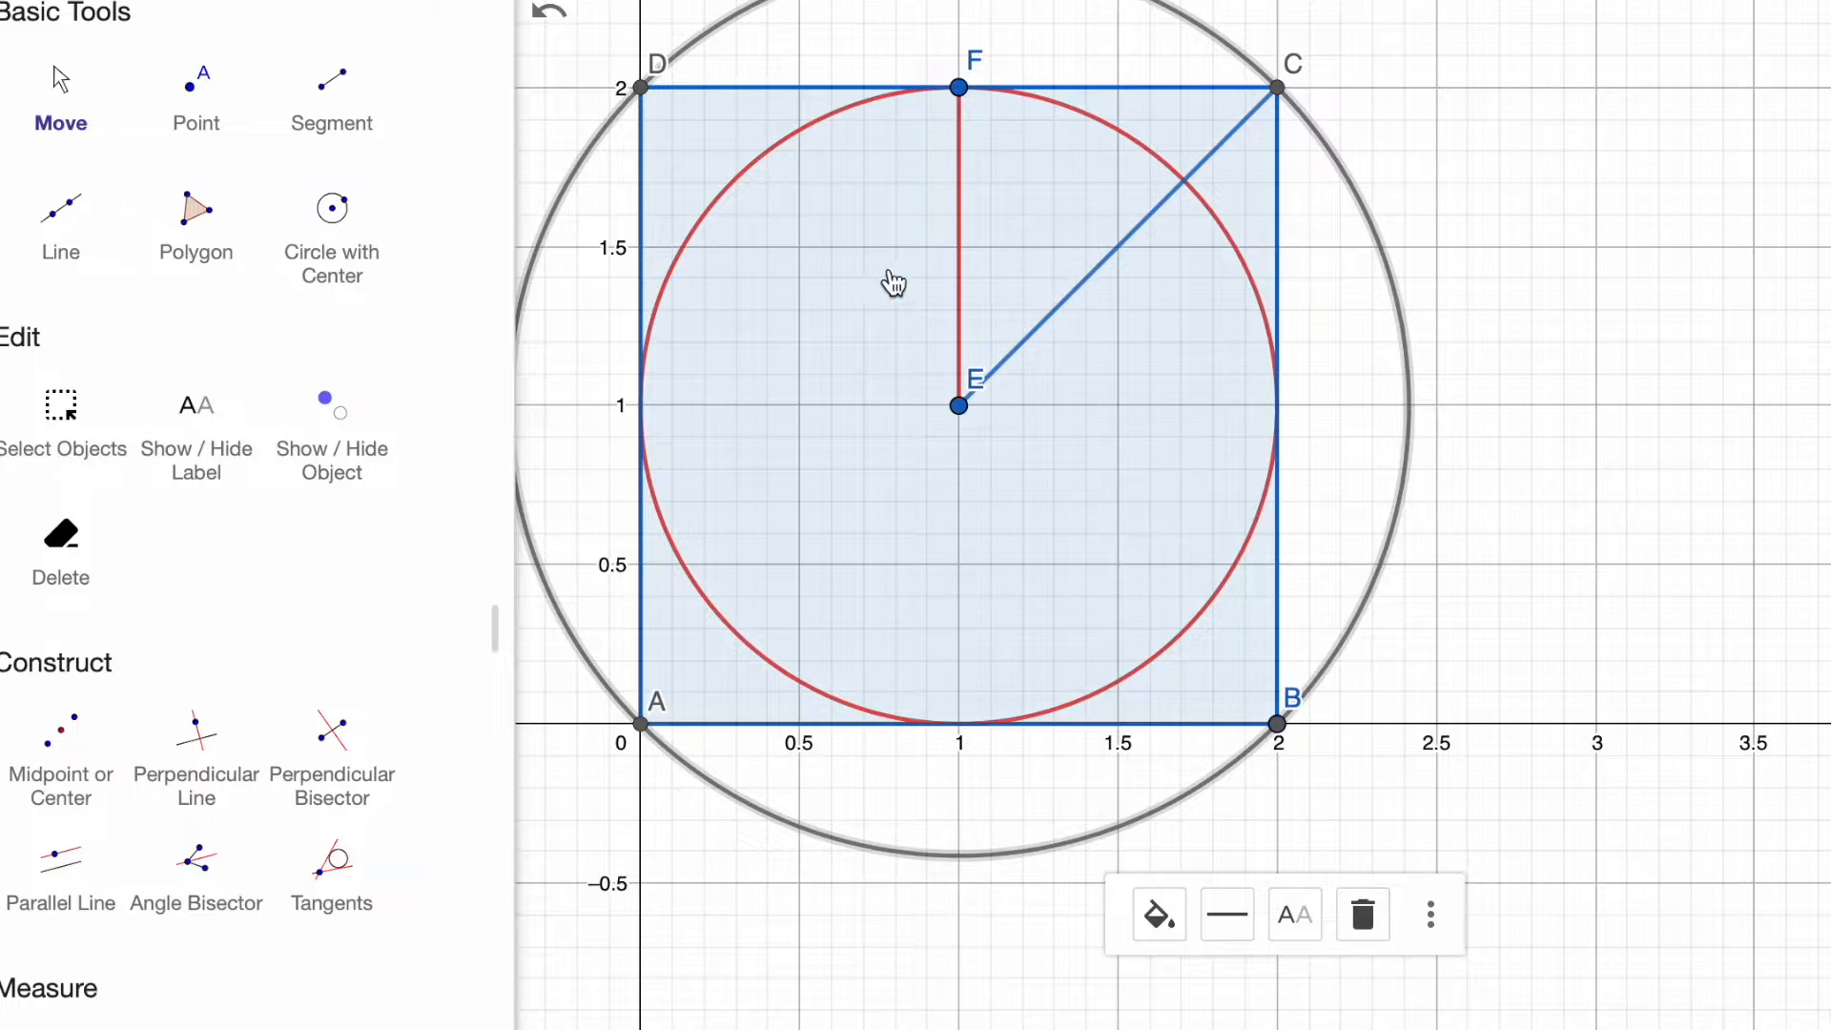
pyautogui.click(1158, 915)
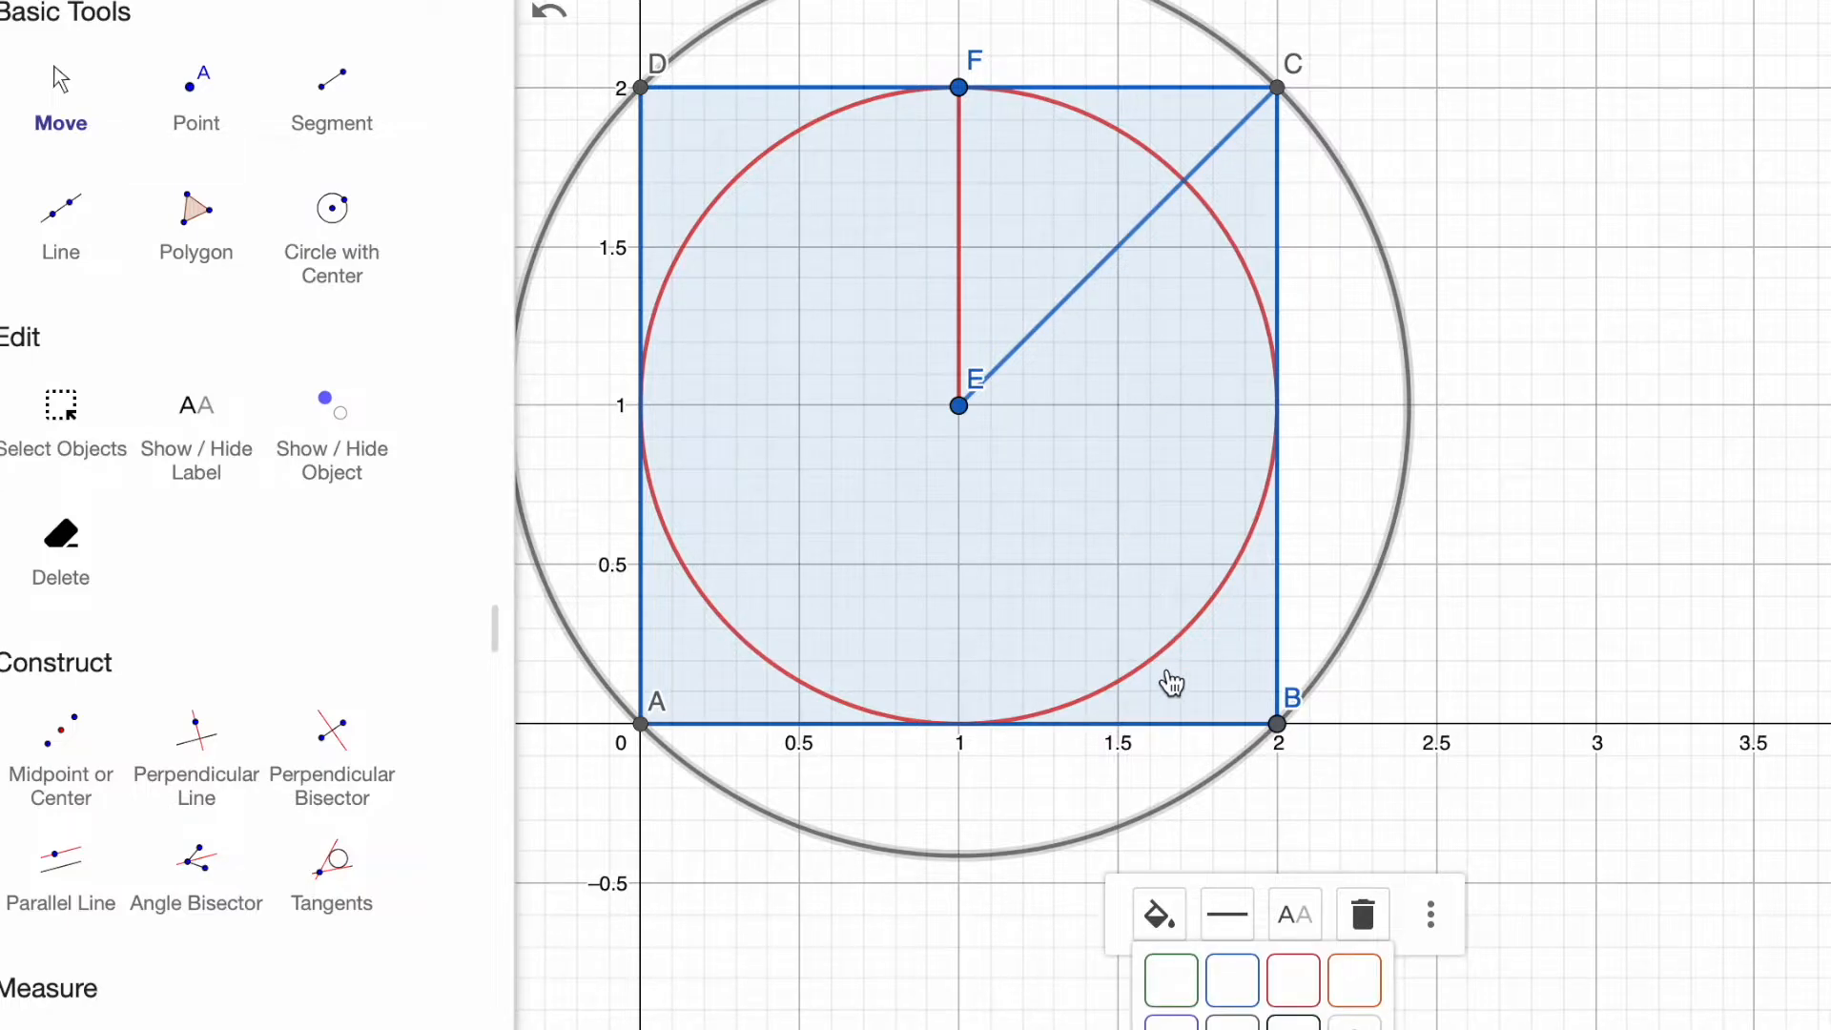
pyautogui.click(1232, 979)
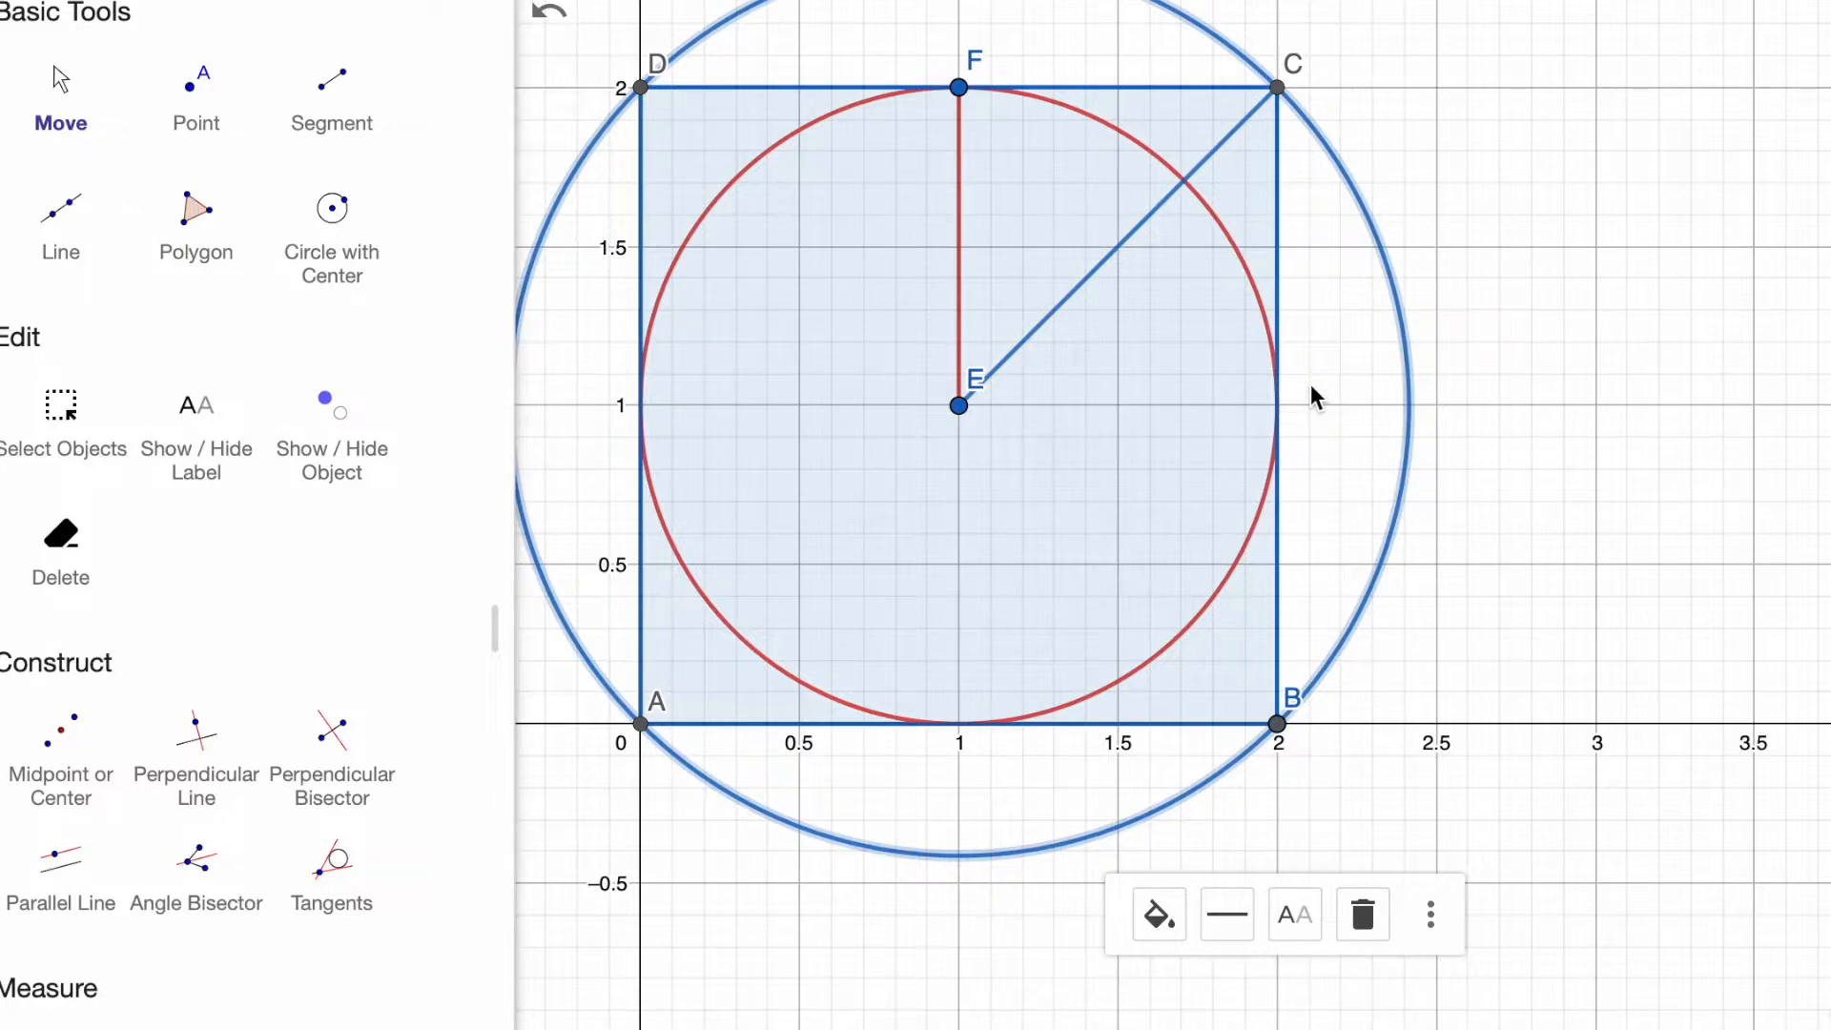
# - Draw a line through corners D and C and another line through corners A and B
pyautogui.scroll(-3, 842, 249)
pyautogui.moveTo(609, 93); pyautogui.dragTo(712, 173)
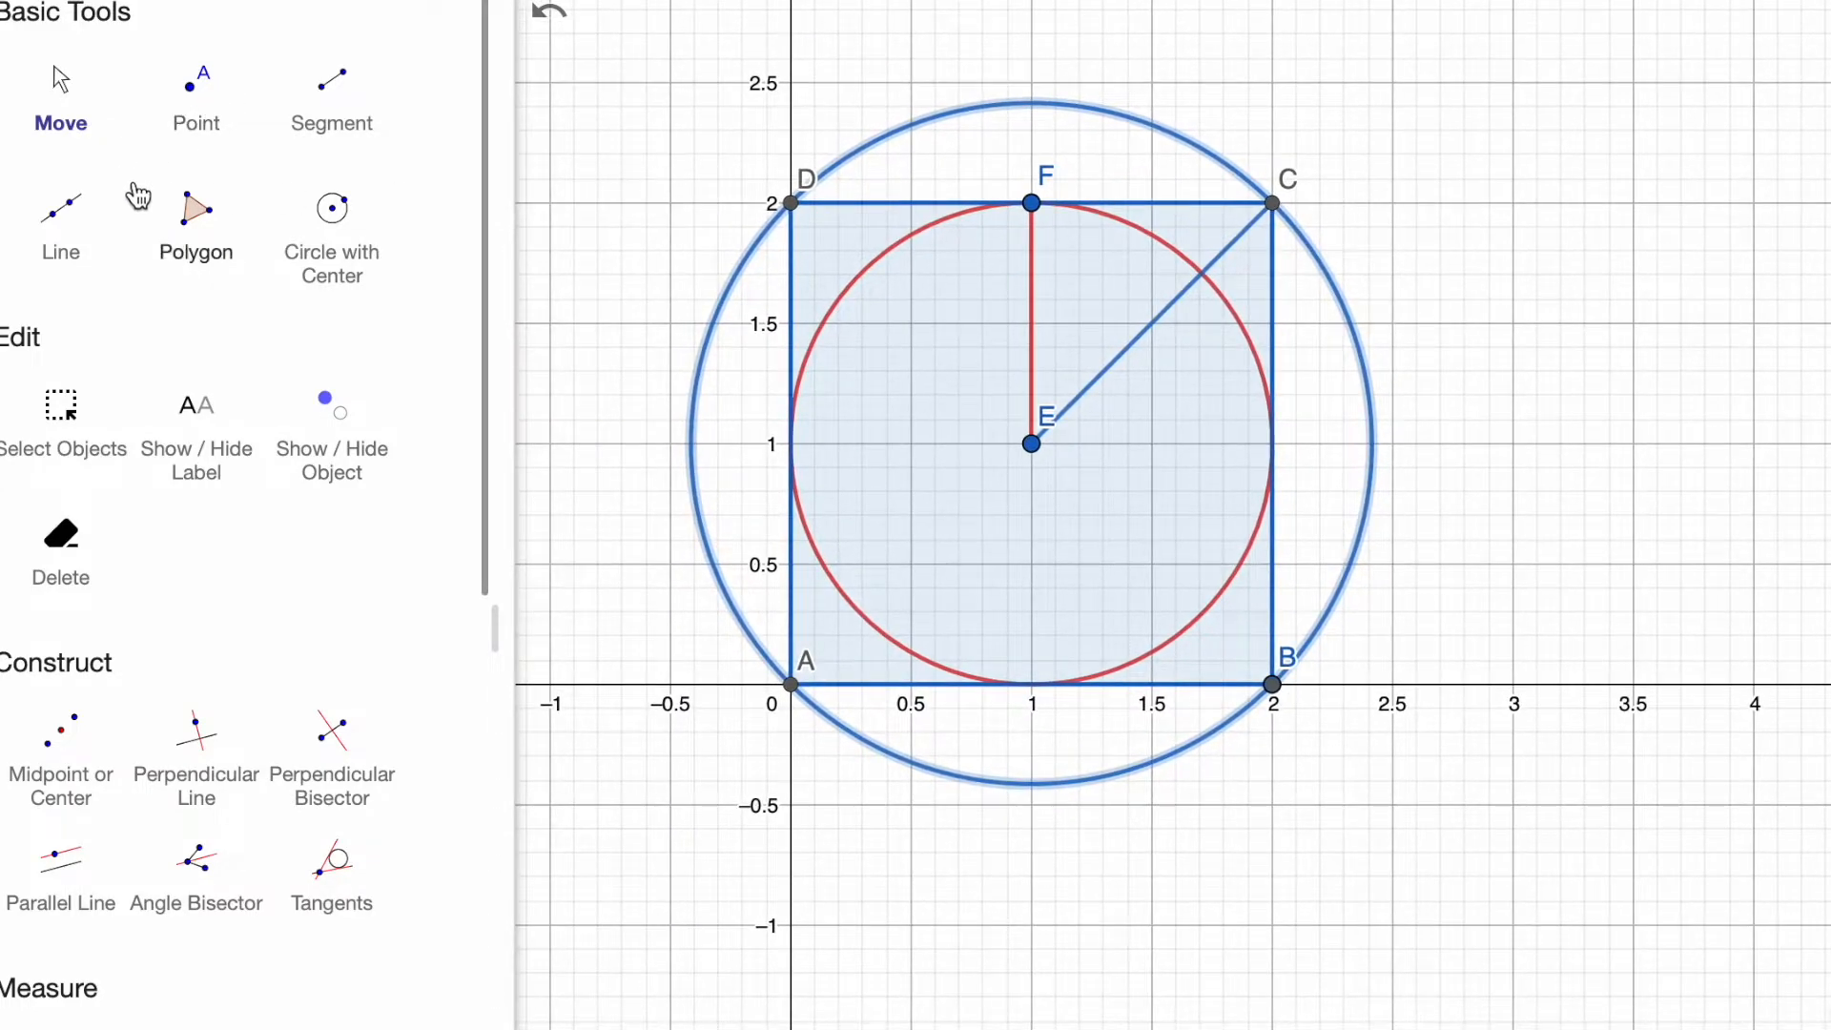
pyautogui.click(67, 209)
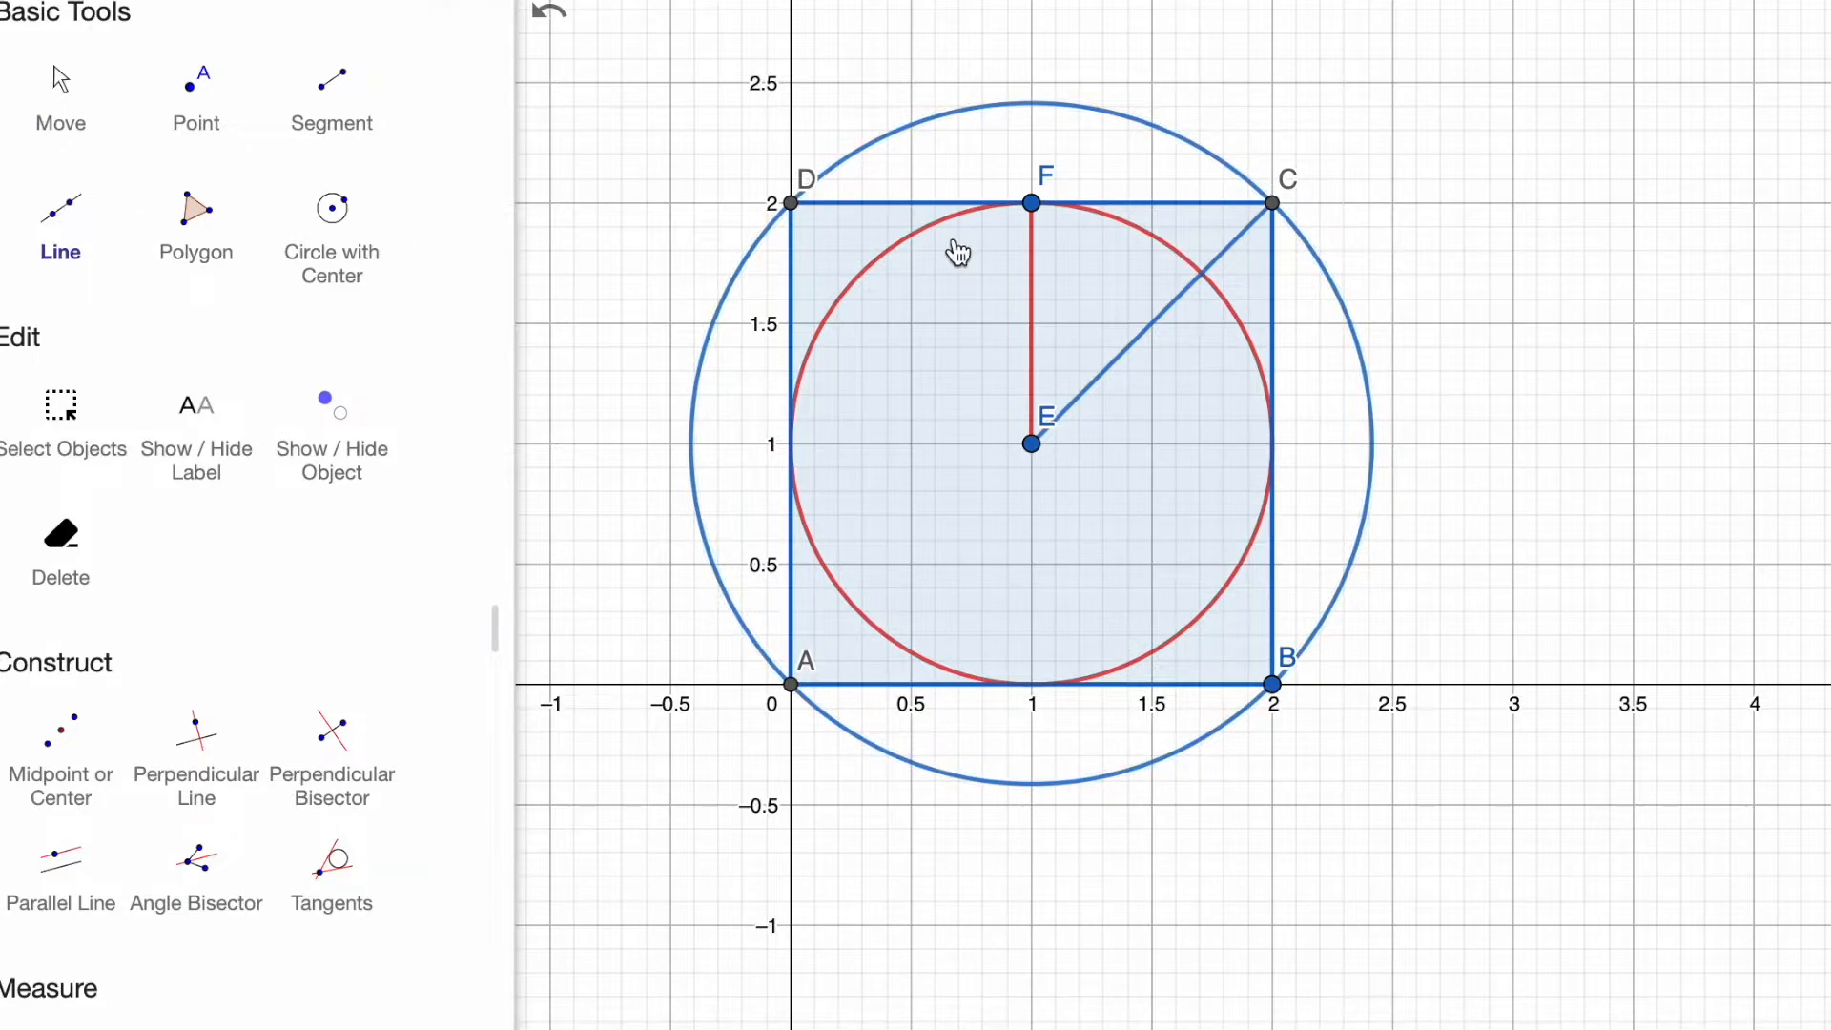
pyautogui.click(792, 203)
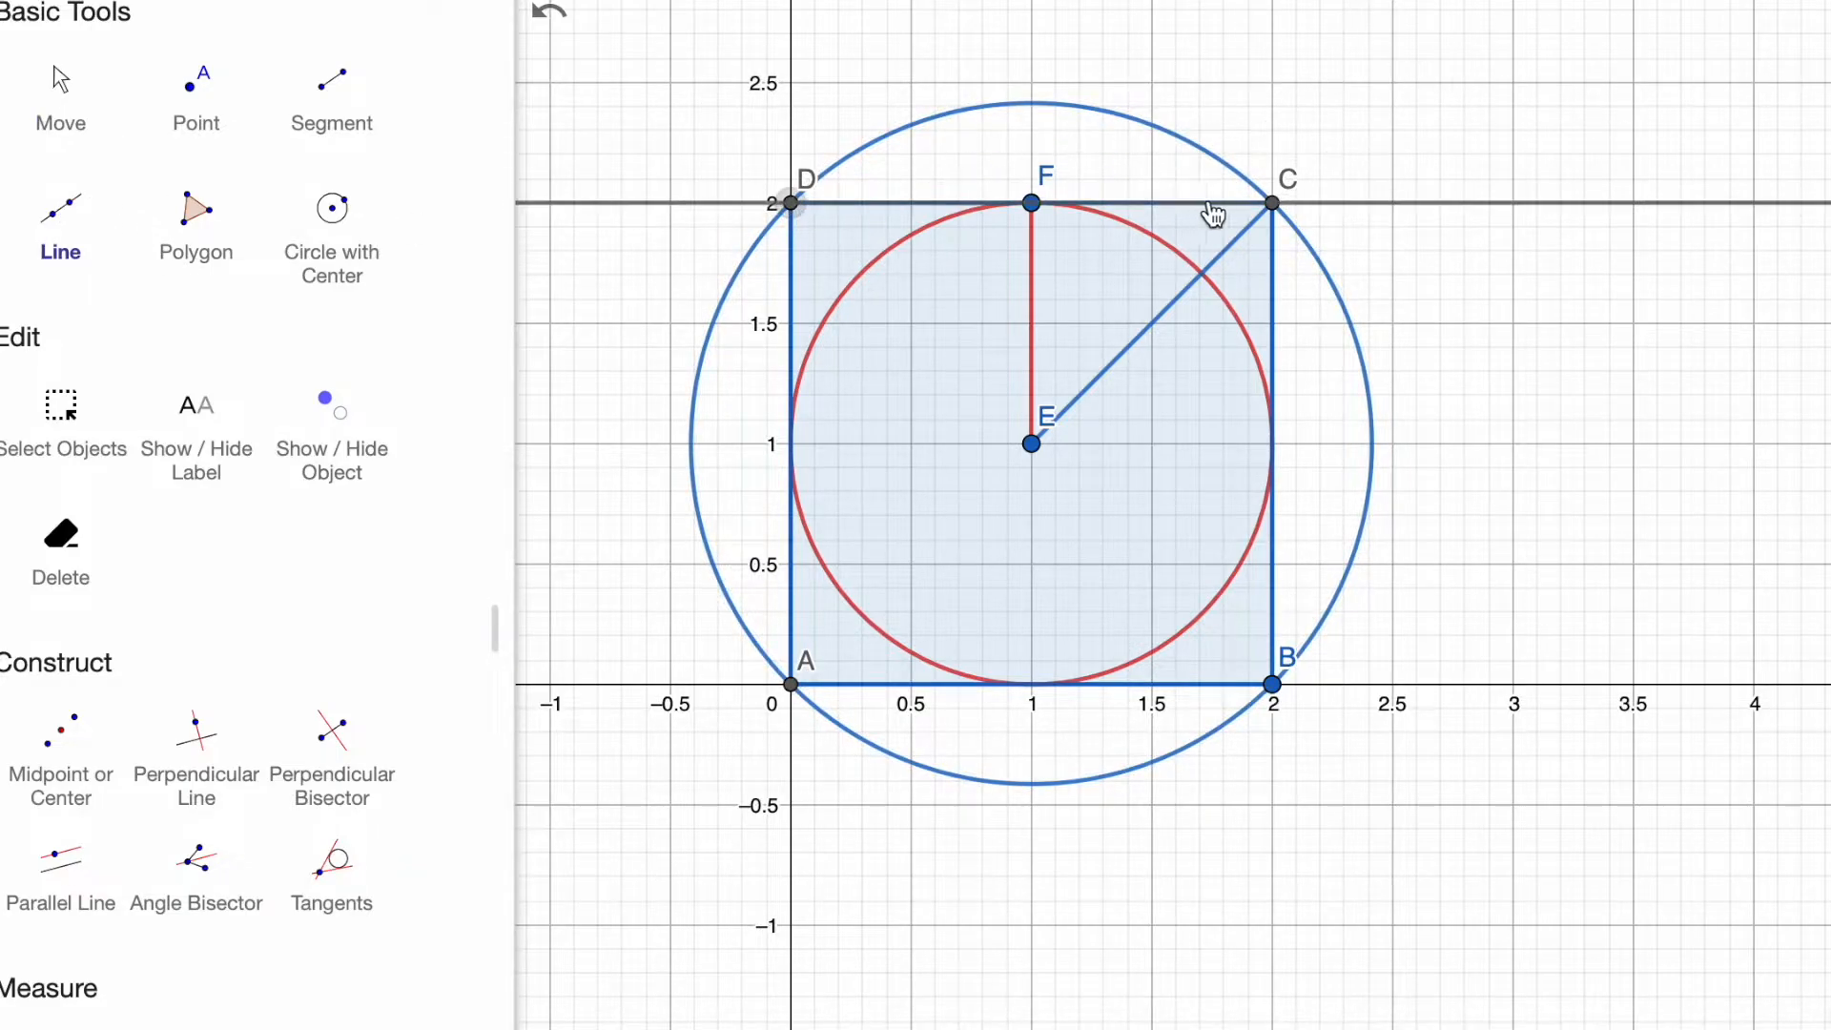
pyautogui.click(1272, 203)
pyautogui.click(793, 685)
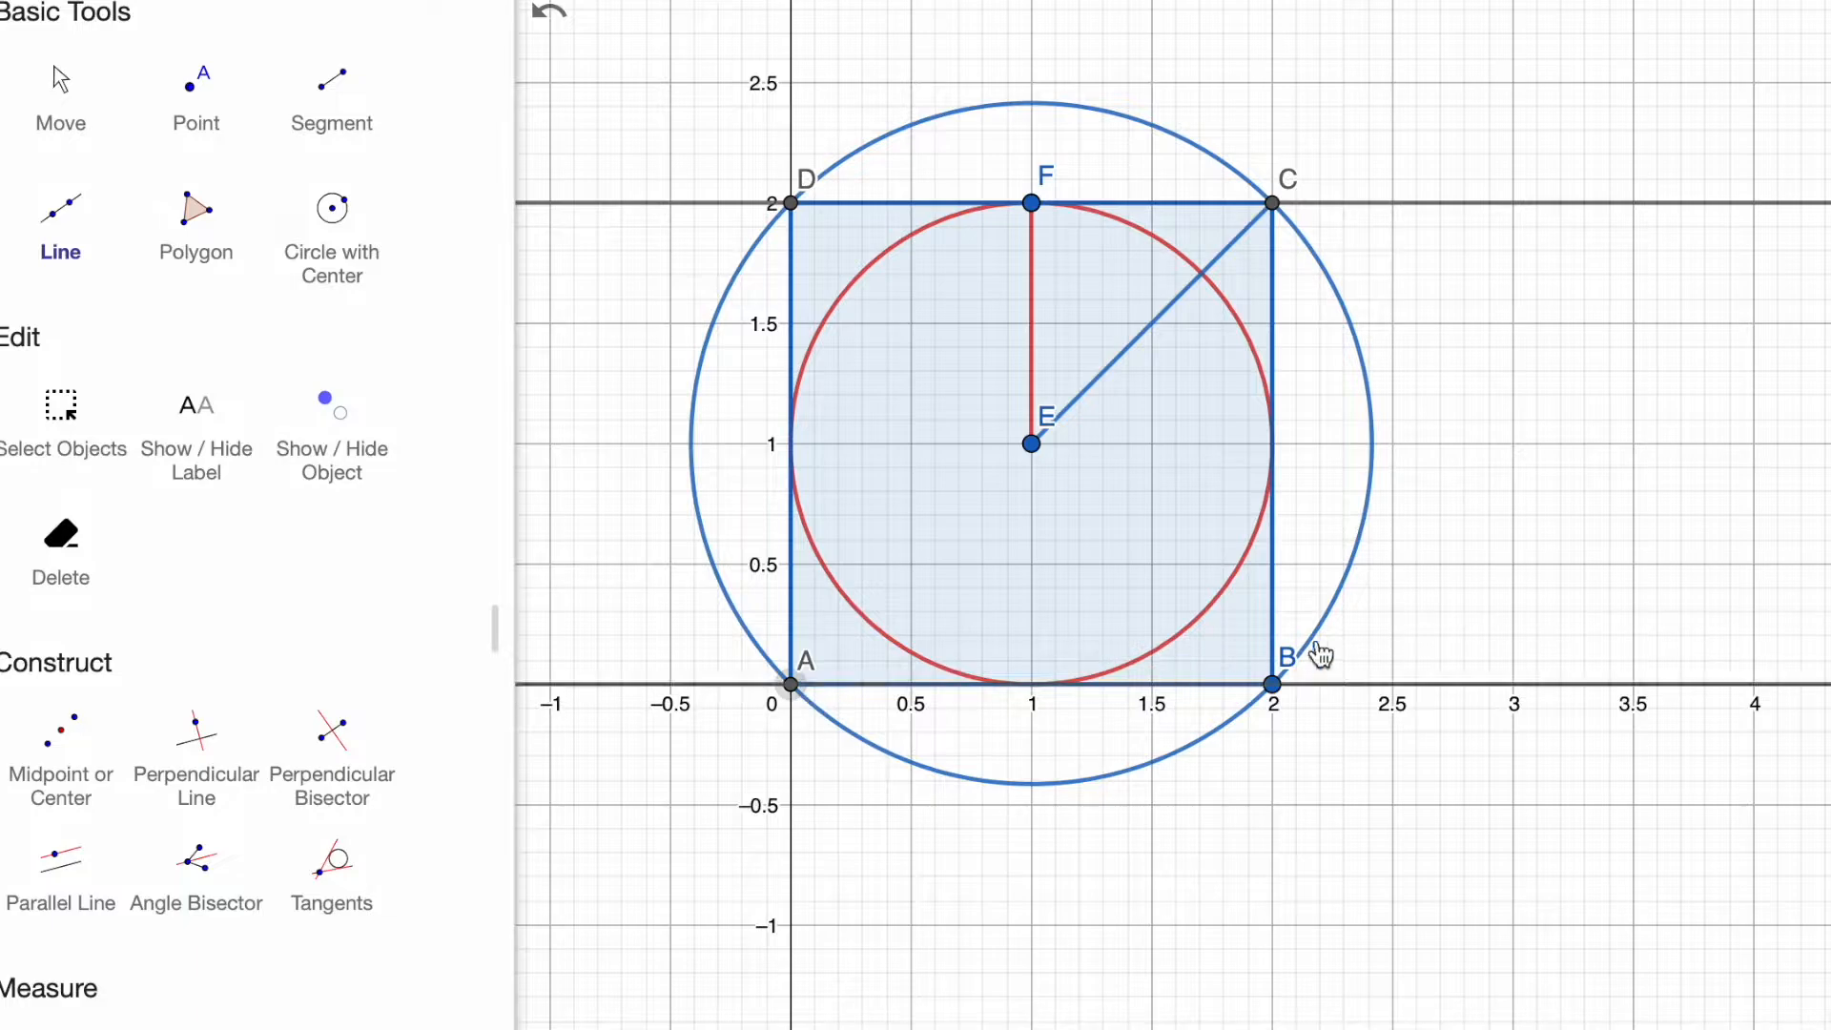
pyautogui.click(1274, 687)
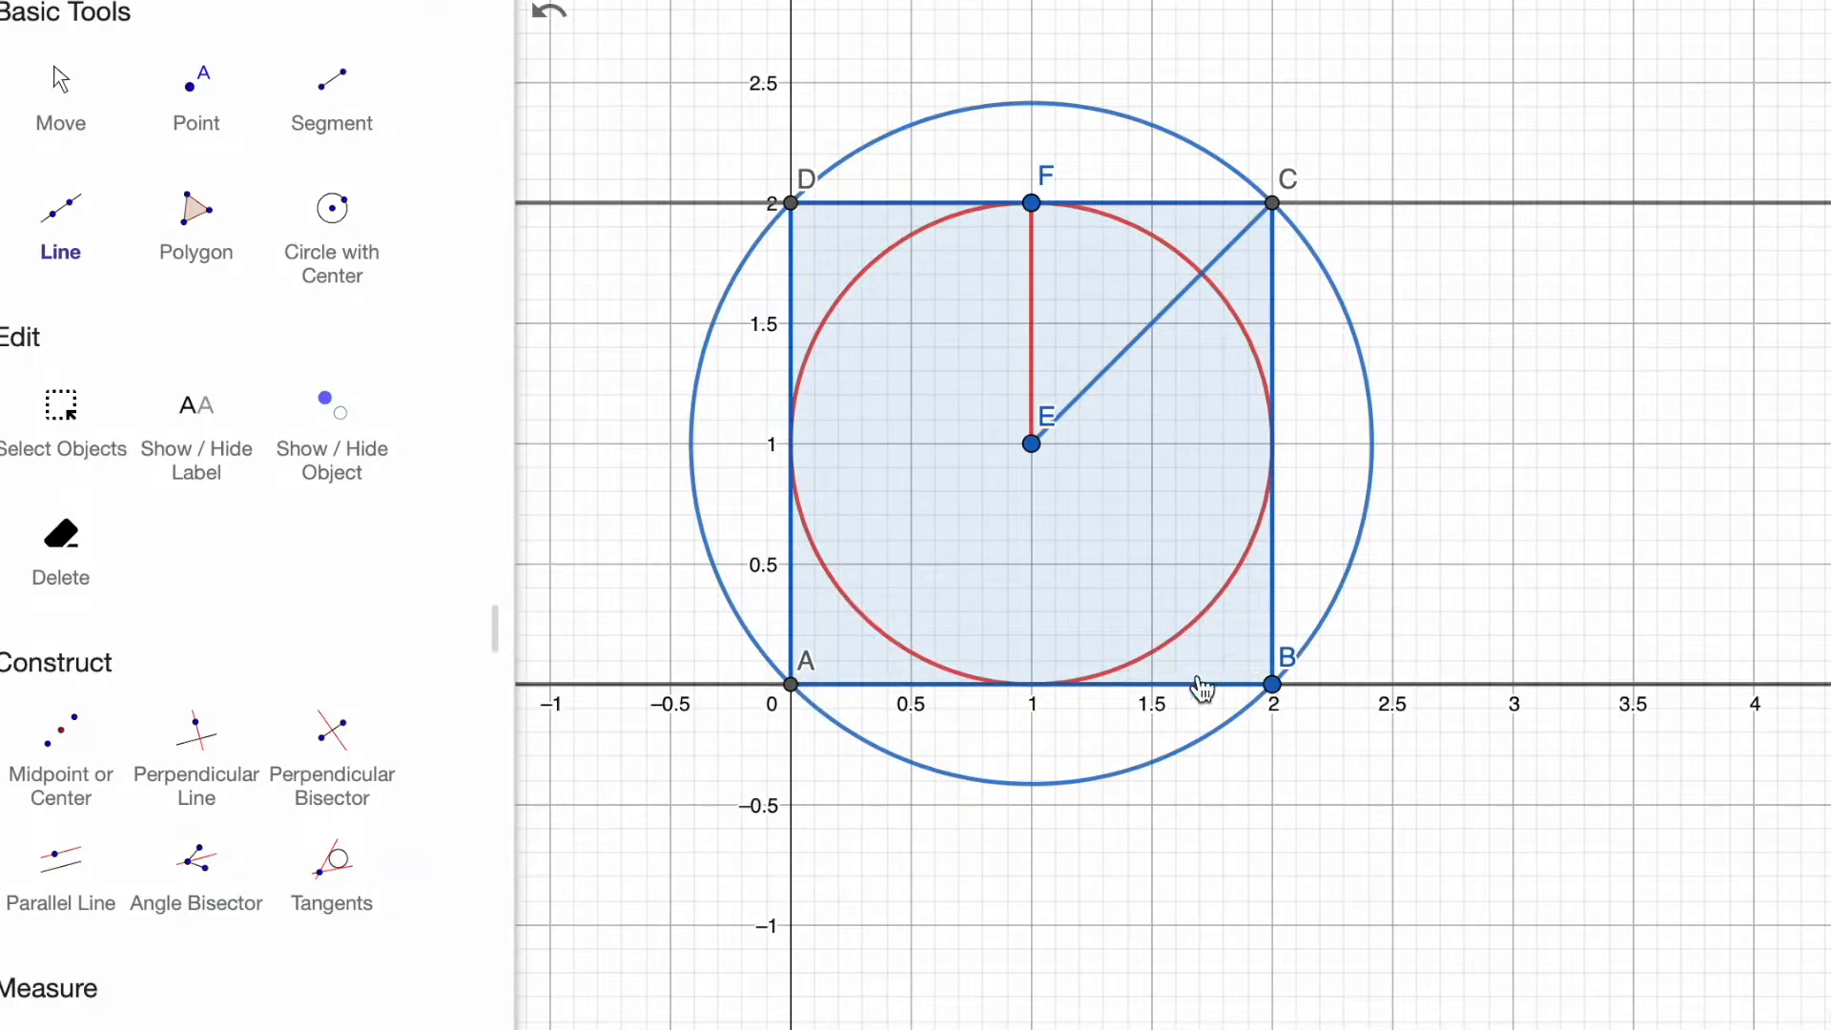
# - Draw a horizontal line through the points where the inner circle touches the square's two vertical sides
pyautogui.click(793, 443)
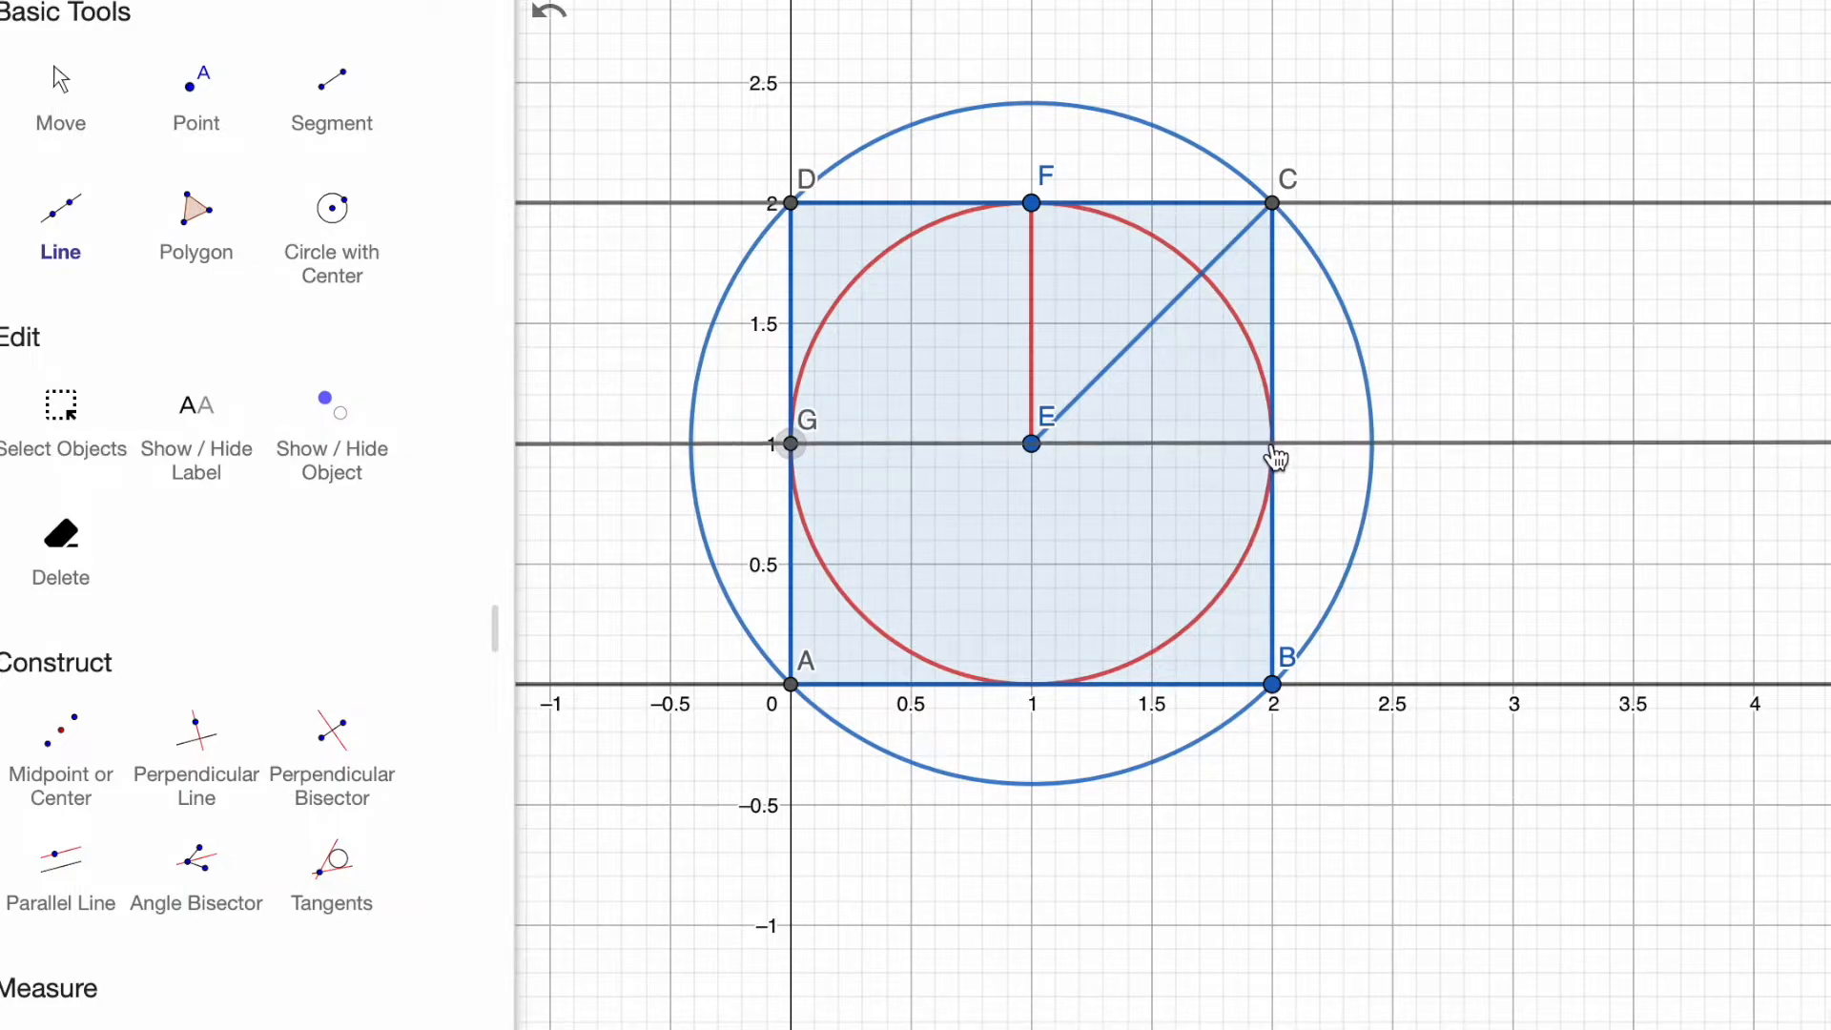
pyautogui.scroll(5, 1274, 450)
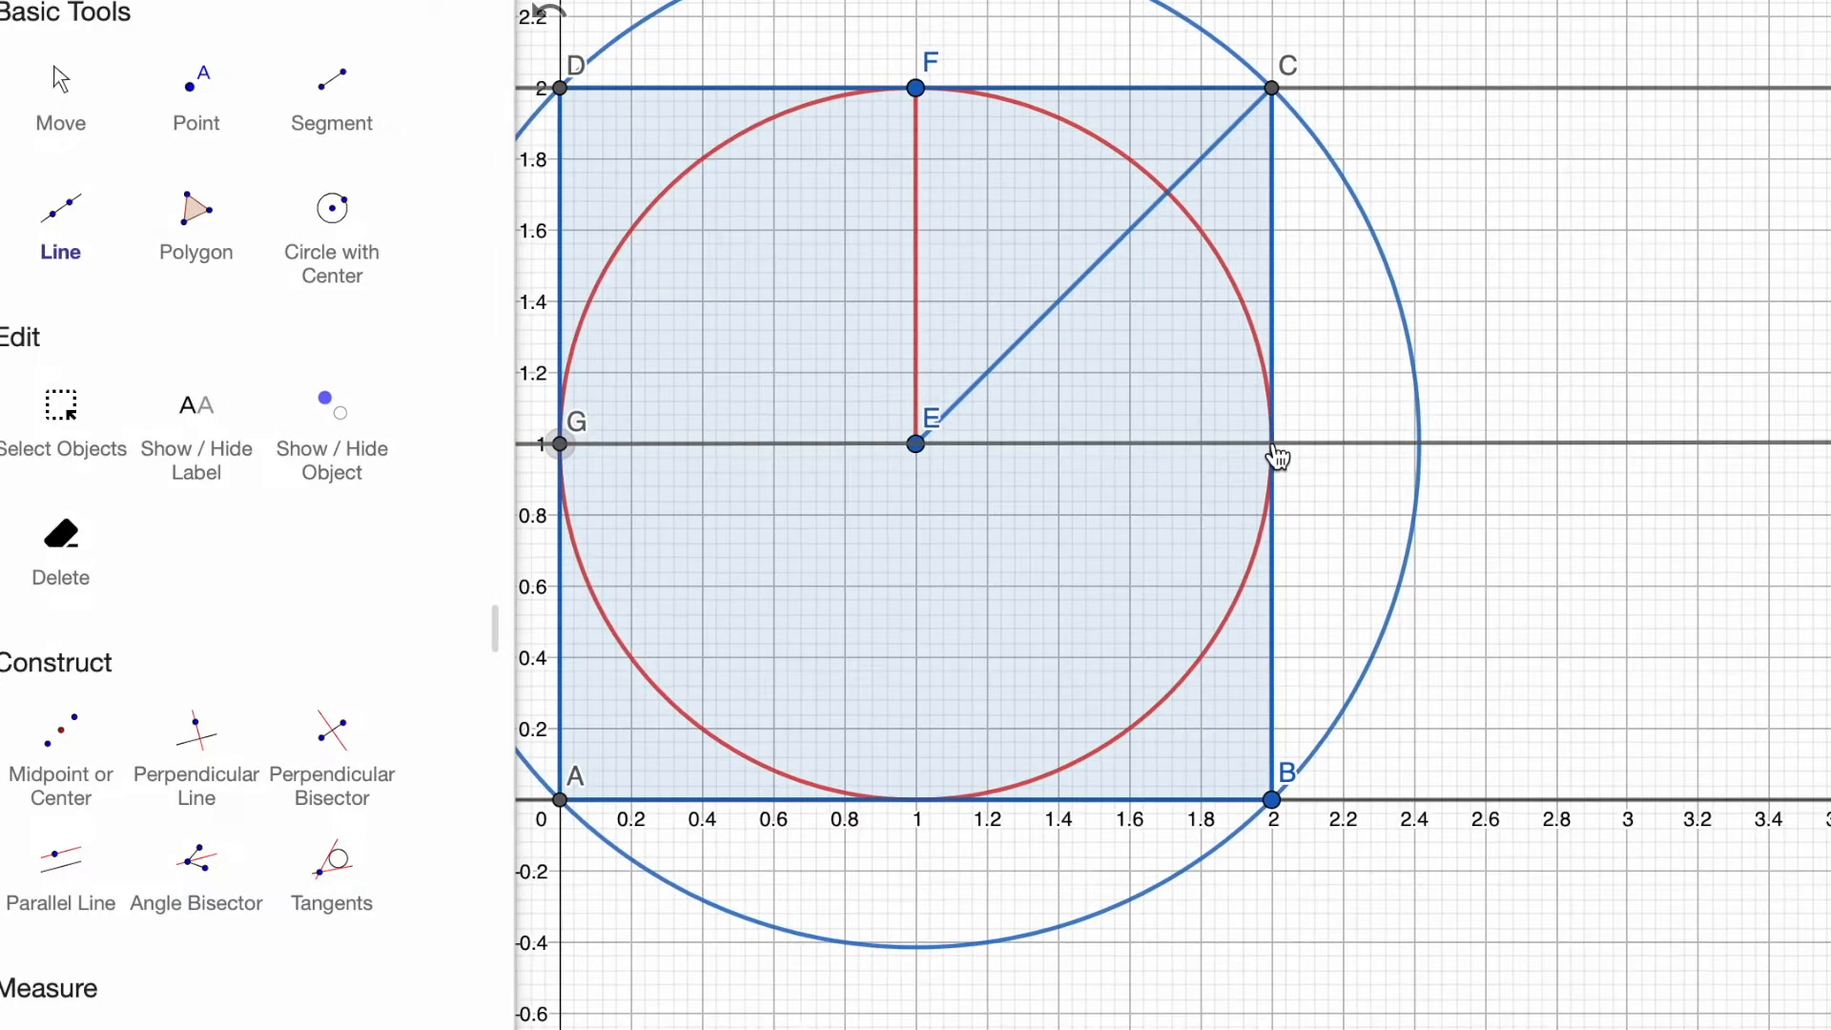
pyautogui.click(1272, 446)
pyautogui.scroll(-3, 1007, 537)
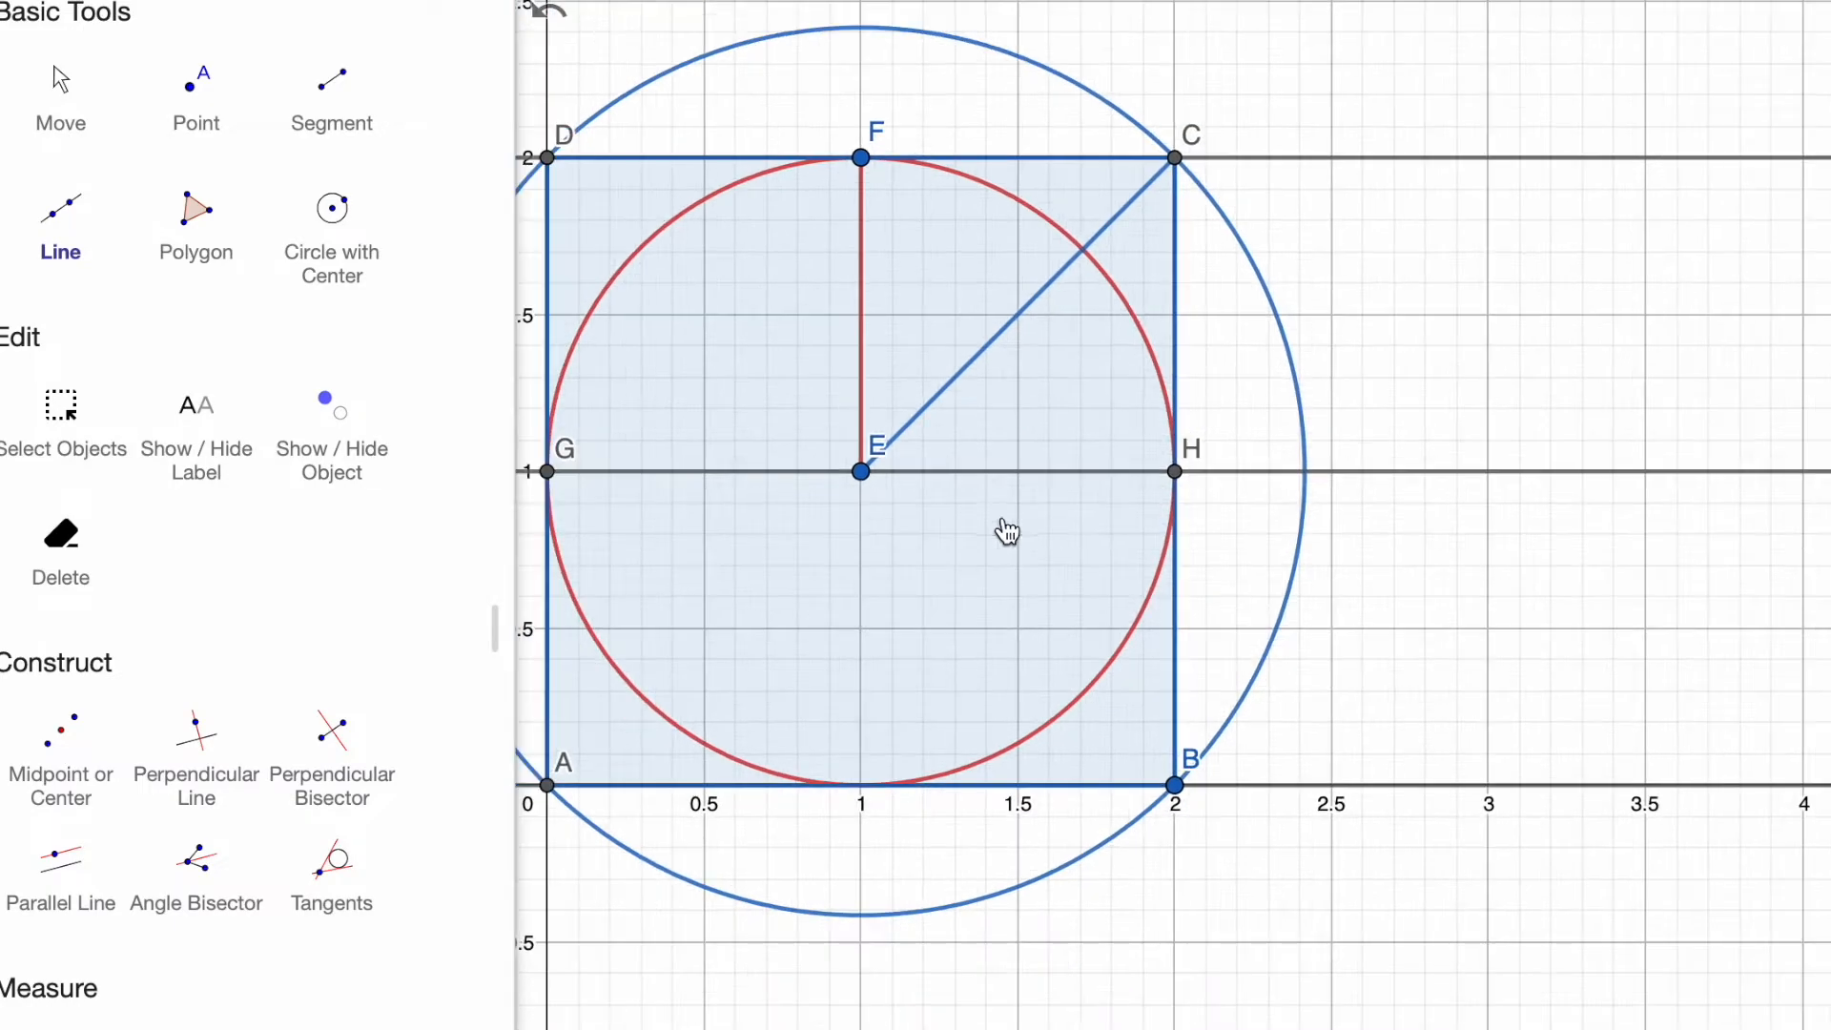
pyautogui.press('Escape')
pyautogui.moveTo(789, 69); pyautogui.dragTo(959, 65)
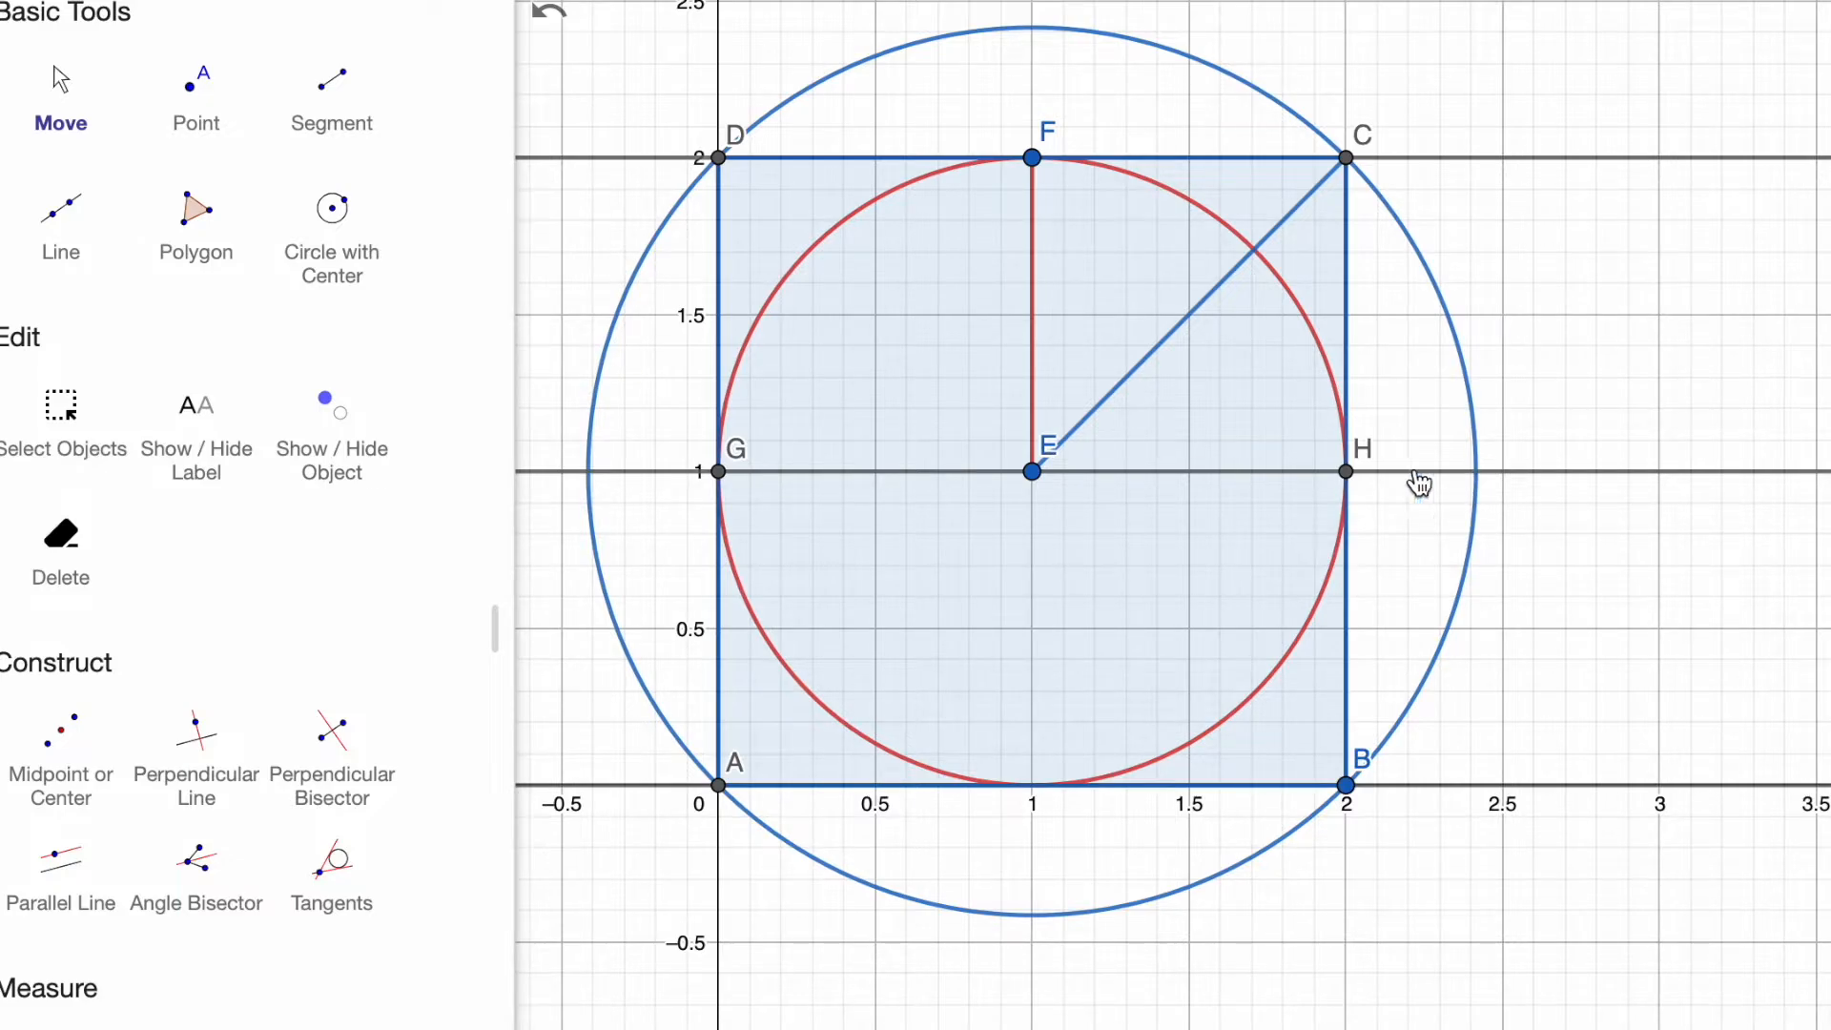
# - Construct a perpendicular to line DC through the outer circle's intersection with the horizontal midline, on the side beyond H
pyautogui.scroll(-1, 143, 515)
pyautogui.scroll(-5, 143, 515)
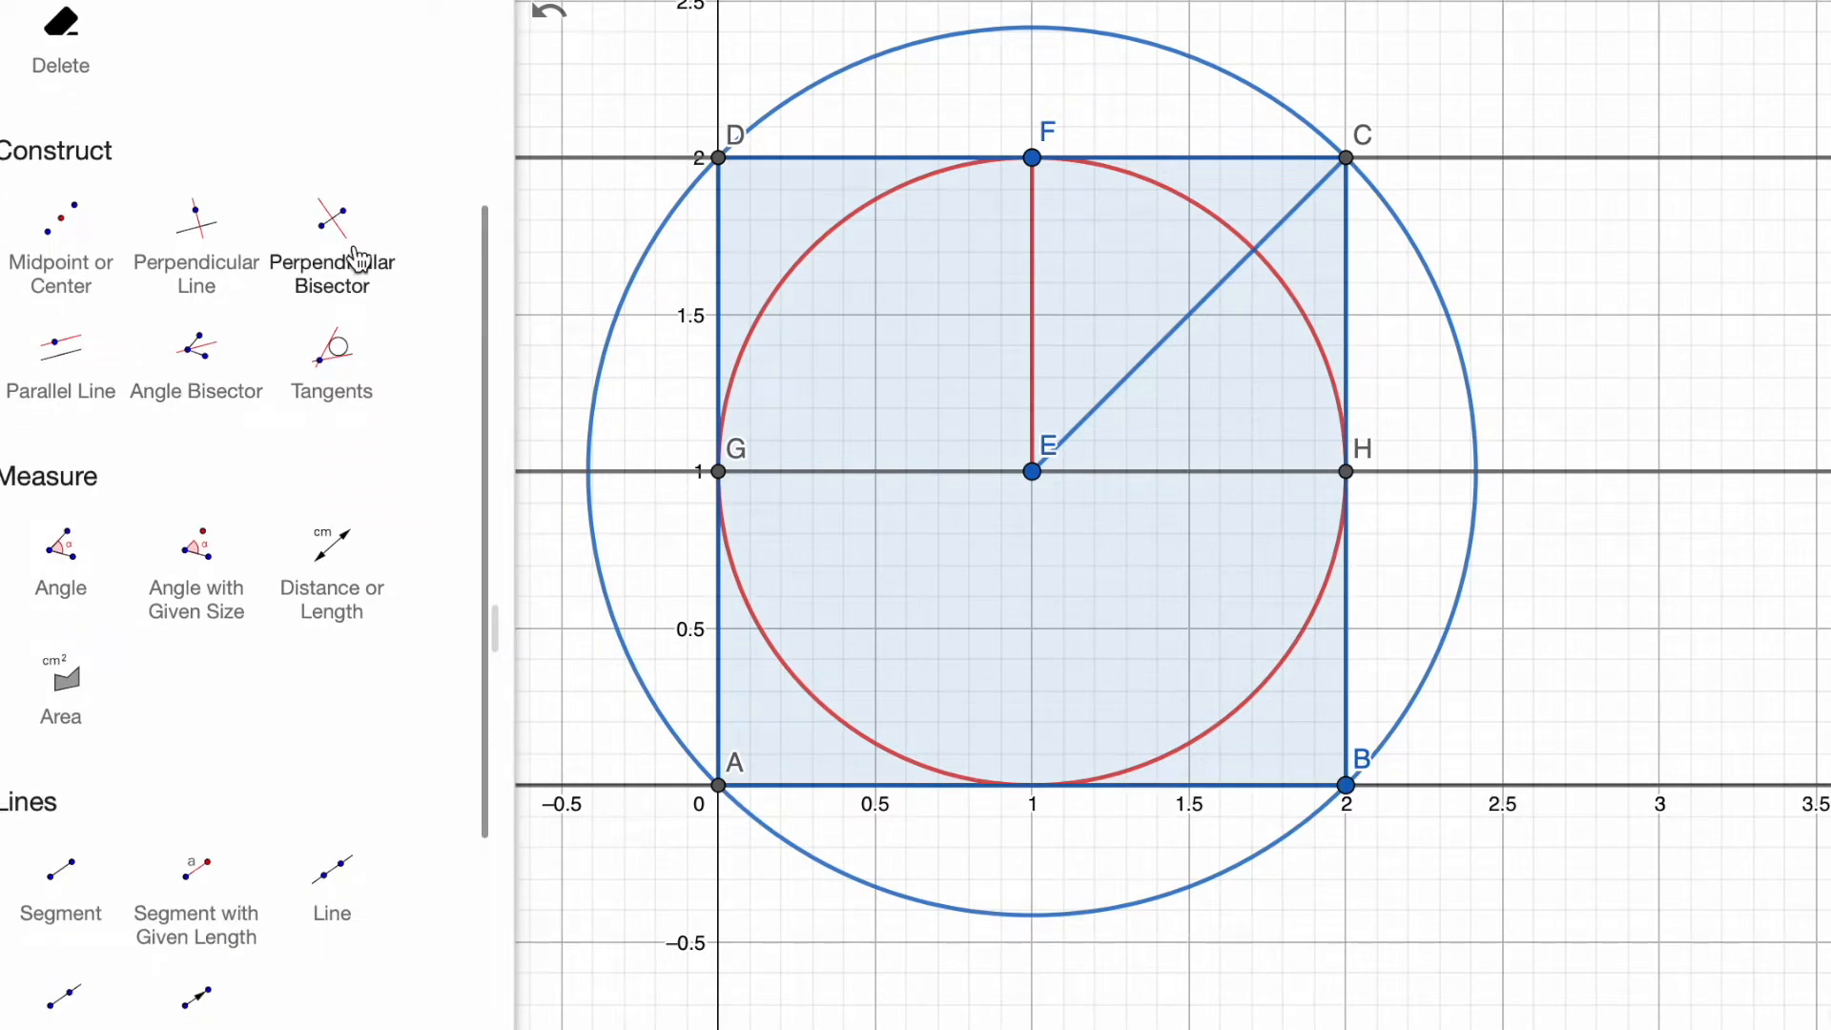
pyautogui.click(355, 258)
pyautogui.click(239, 249)
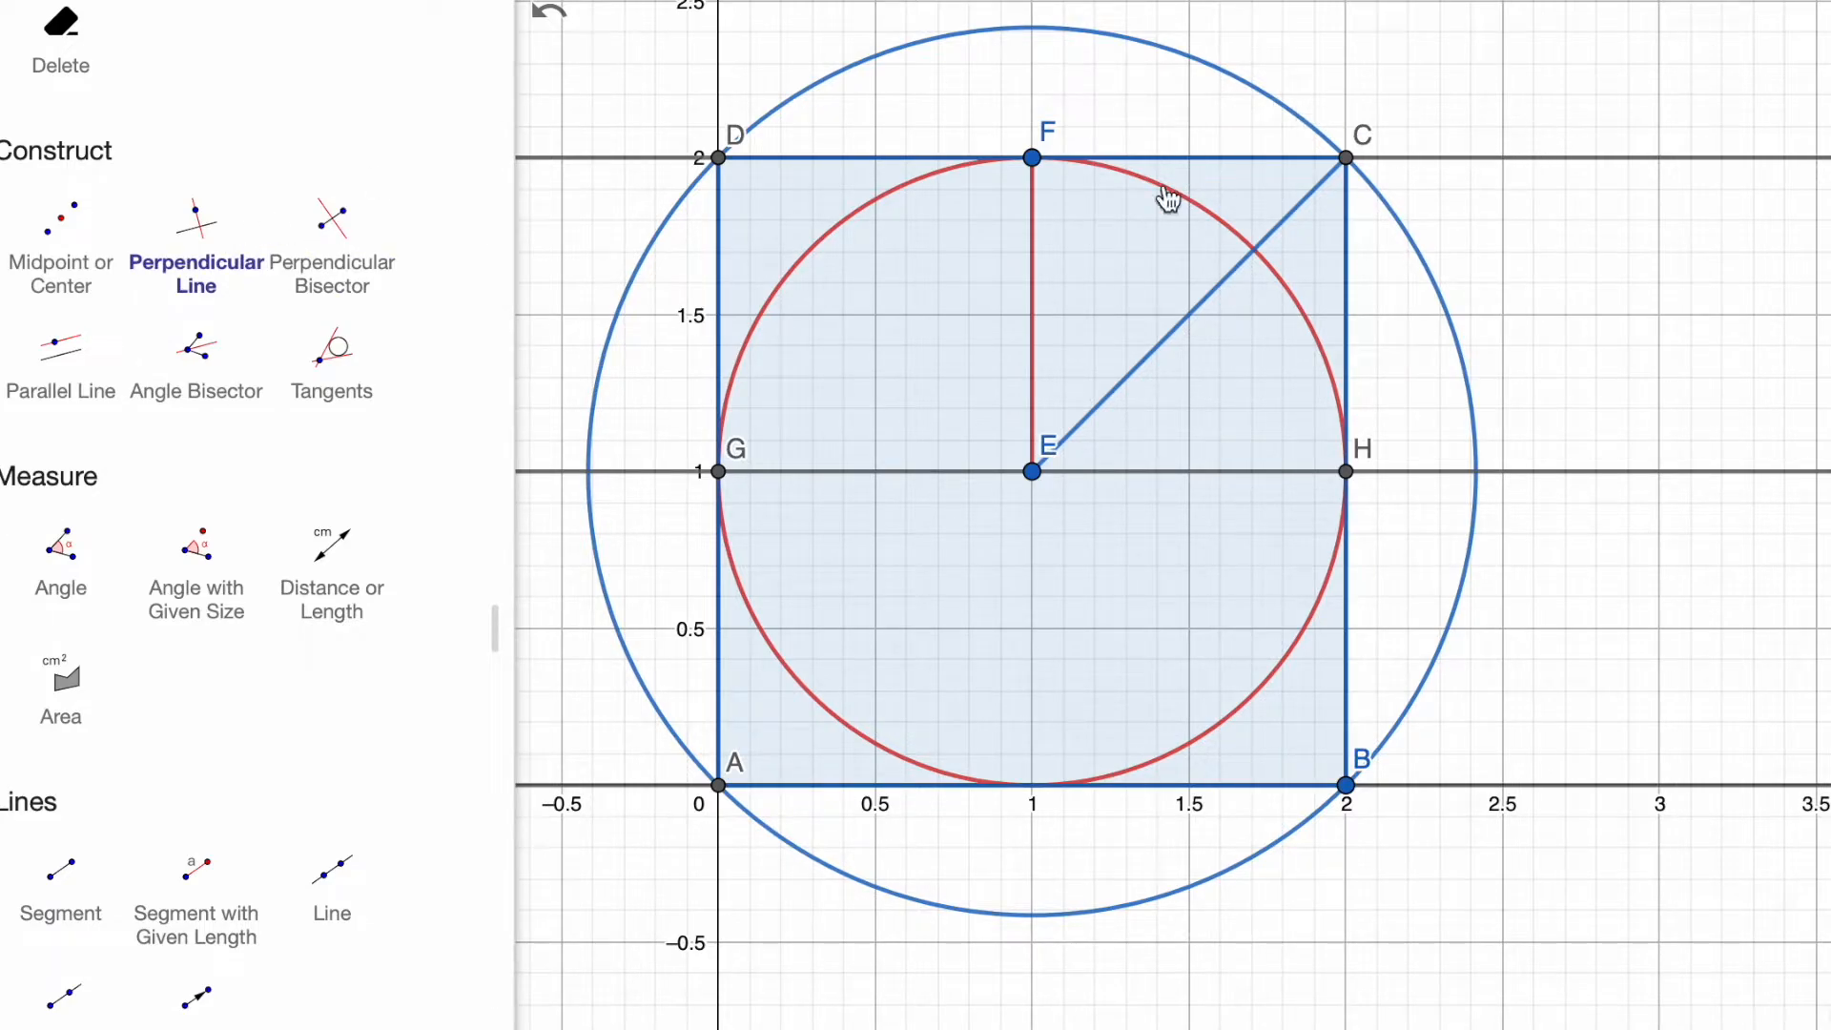
pyautogui.click(1625, 159)
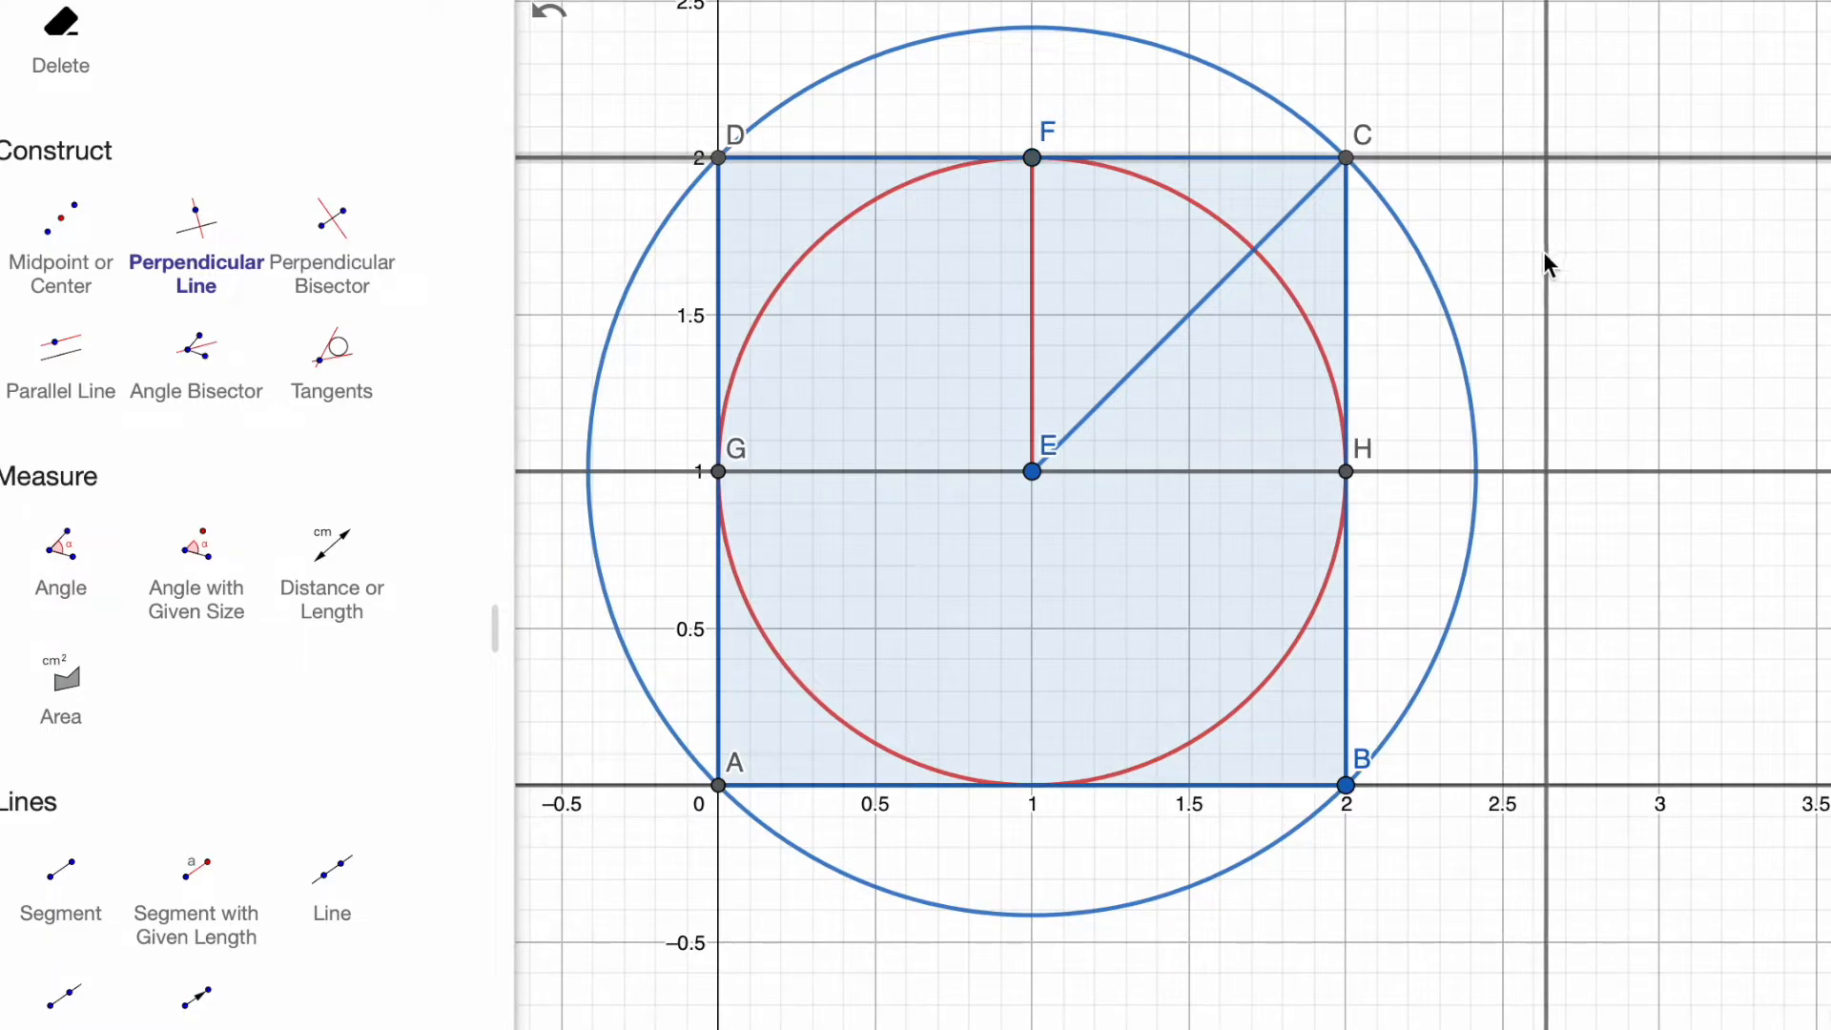
pyautogui.click(1478, 475)
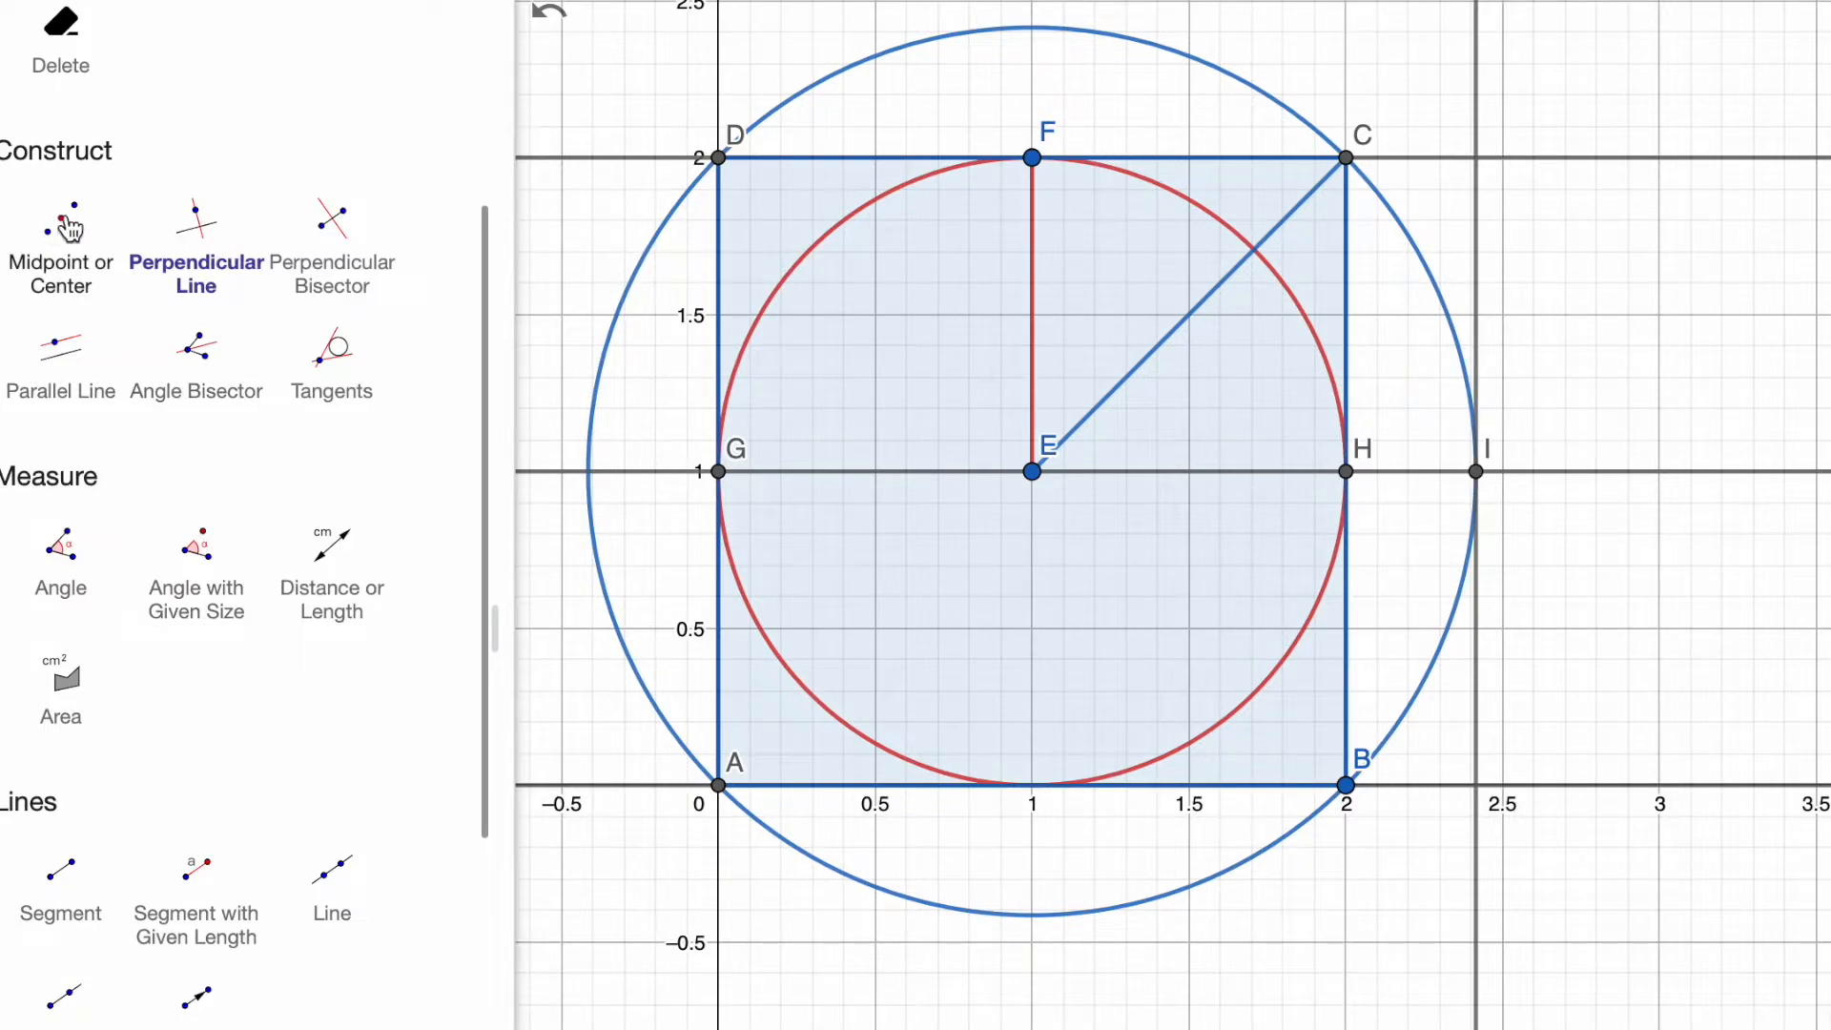
# - Draw a segment from the centre E to the intersection of line DC with the new perpendicular line
pyautogui.scroll(5, 228, 250)
pyautogui.click(336, 109)
pyautogui.click(1031, 471)
pyautogui.click(1476, 160)
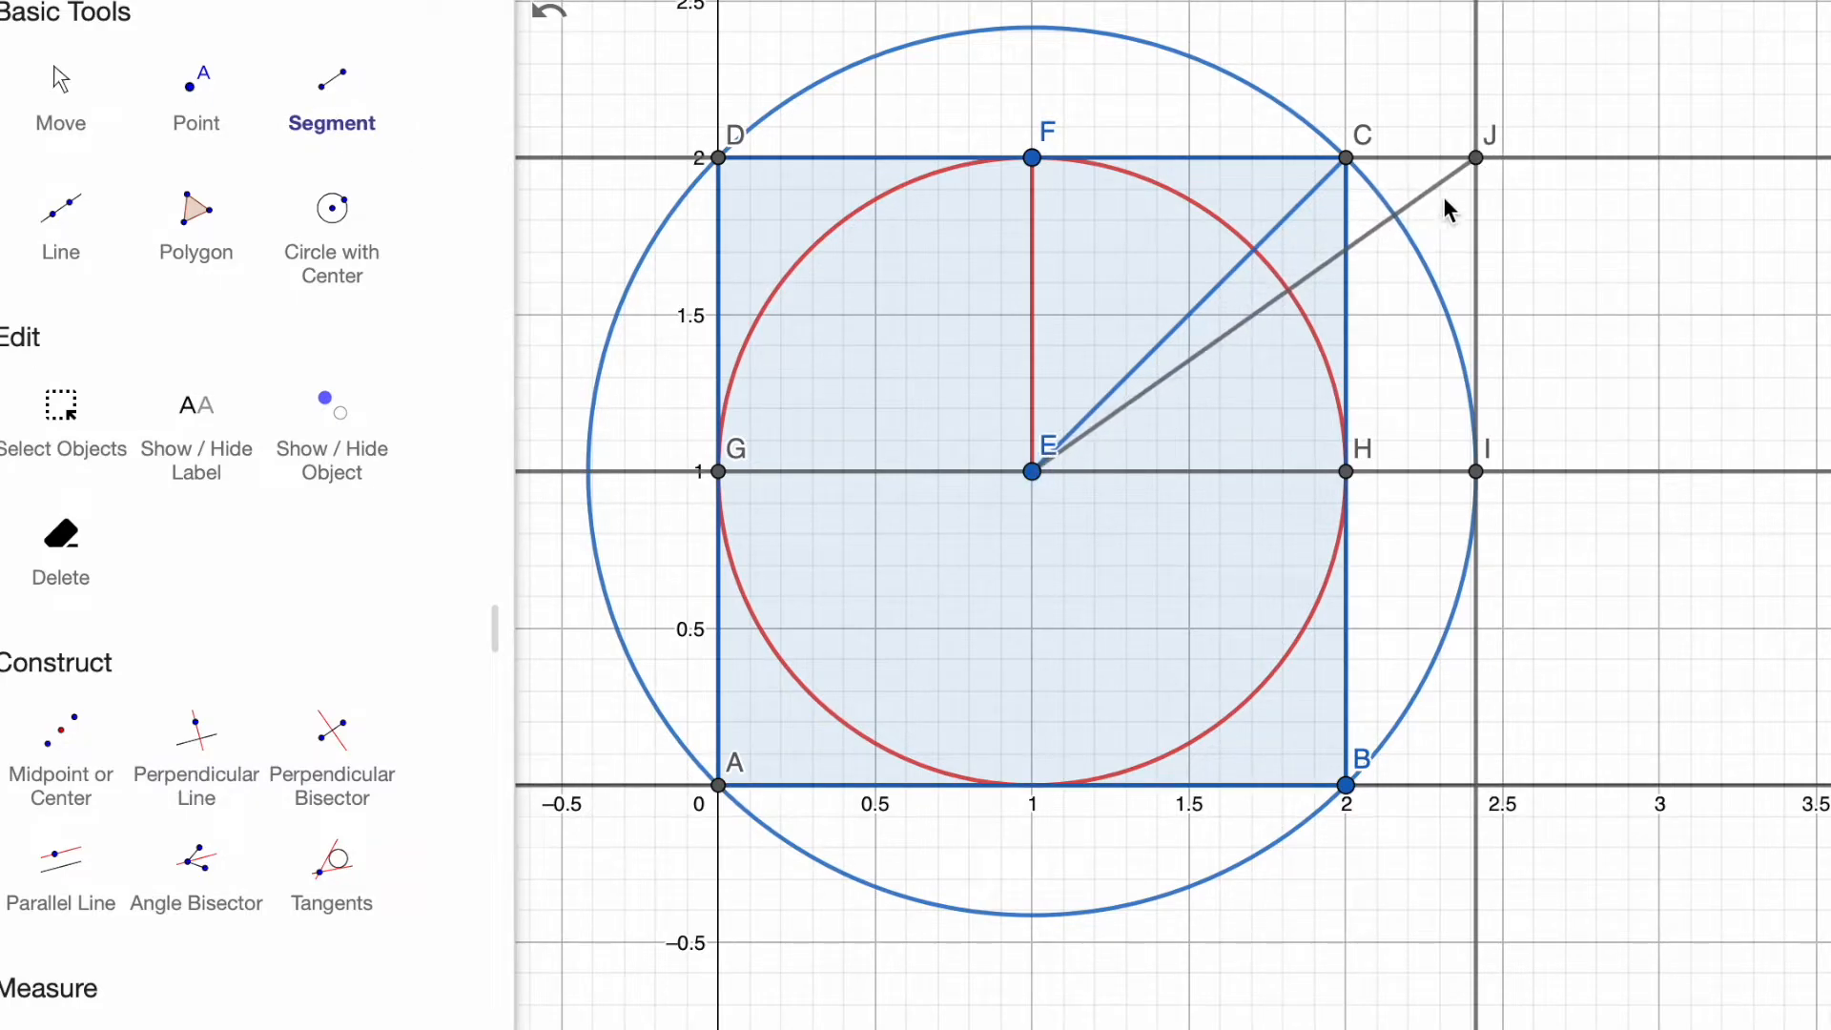
# - Draw a circle centred at E that passes through point J
pyautogui.click(332, 210)
pyautogui.click(1034, 472)
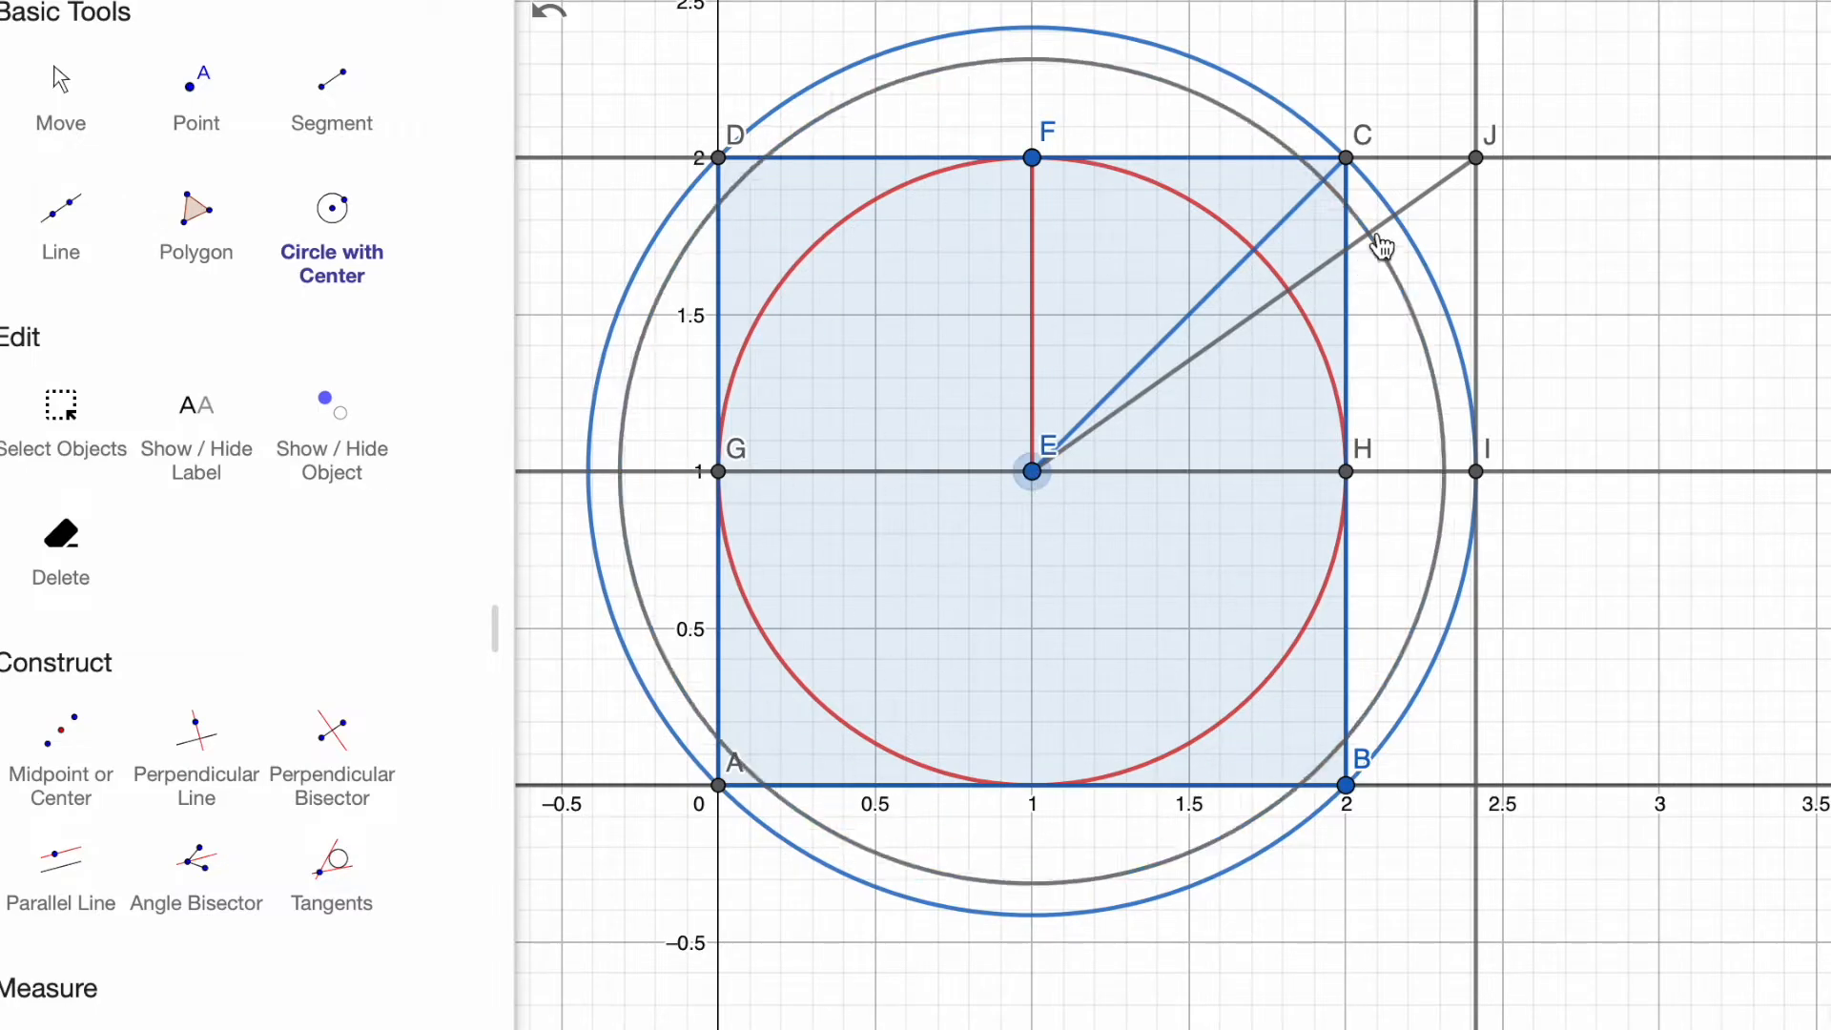
pyautogui.click(1478, 162)
pyautogui.press('Escape')
# - Colour segment EJ and the circle through J orange
pyautogui.click(1379, 230)
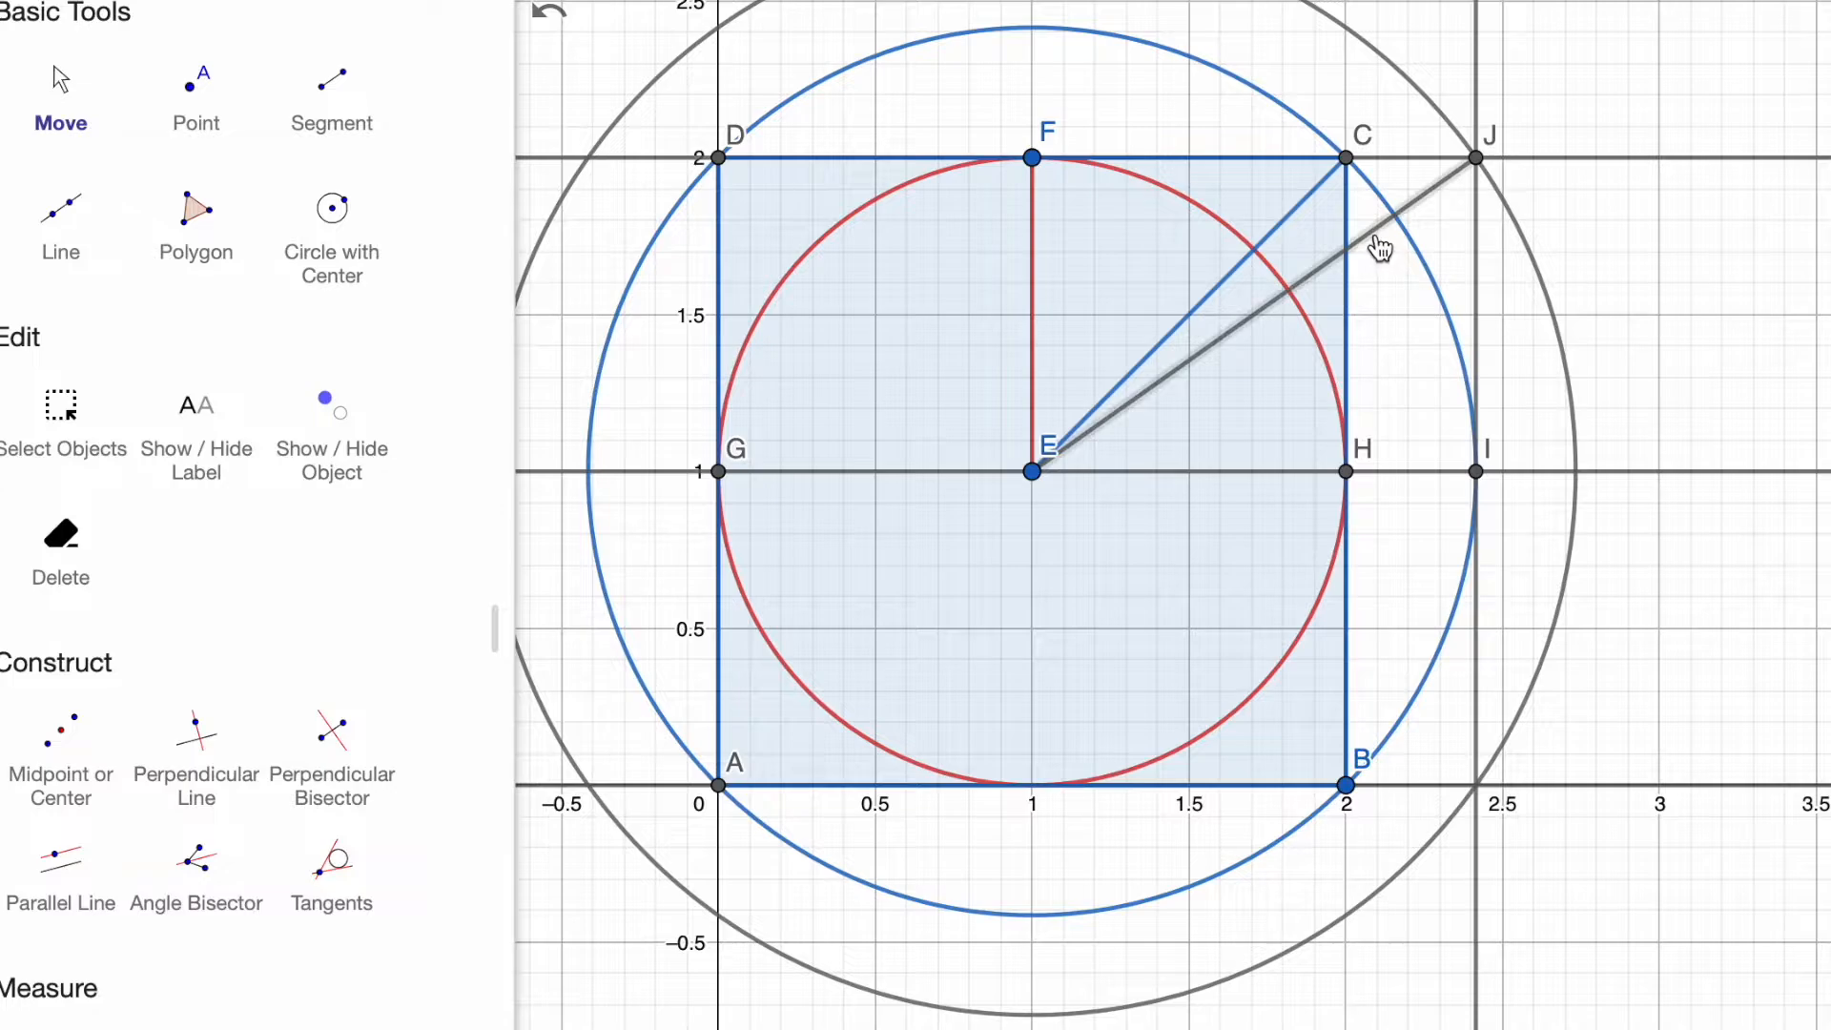
pyautogui.click(1358, 112)
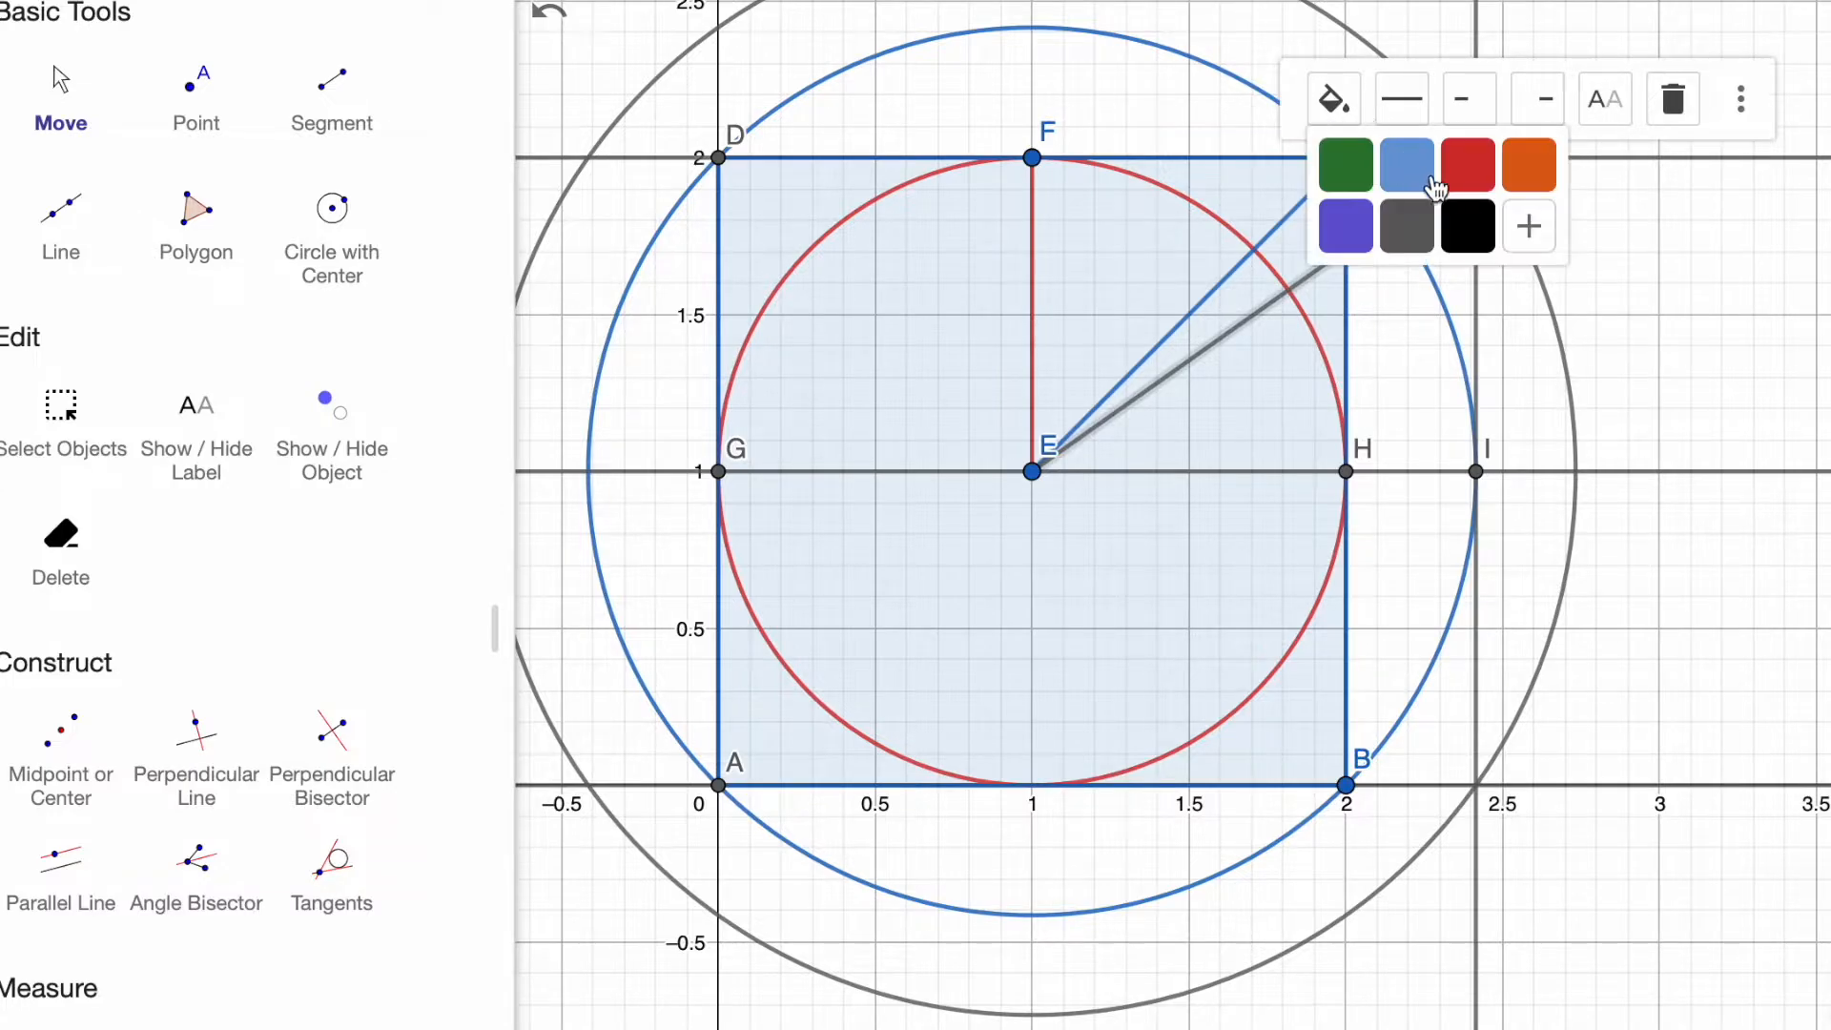
pyautogui.click(1525, 181)
pyautogui.click(1533, 243)
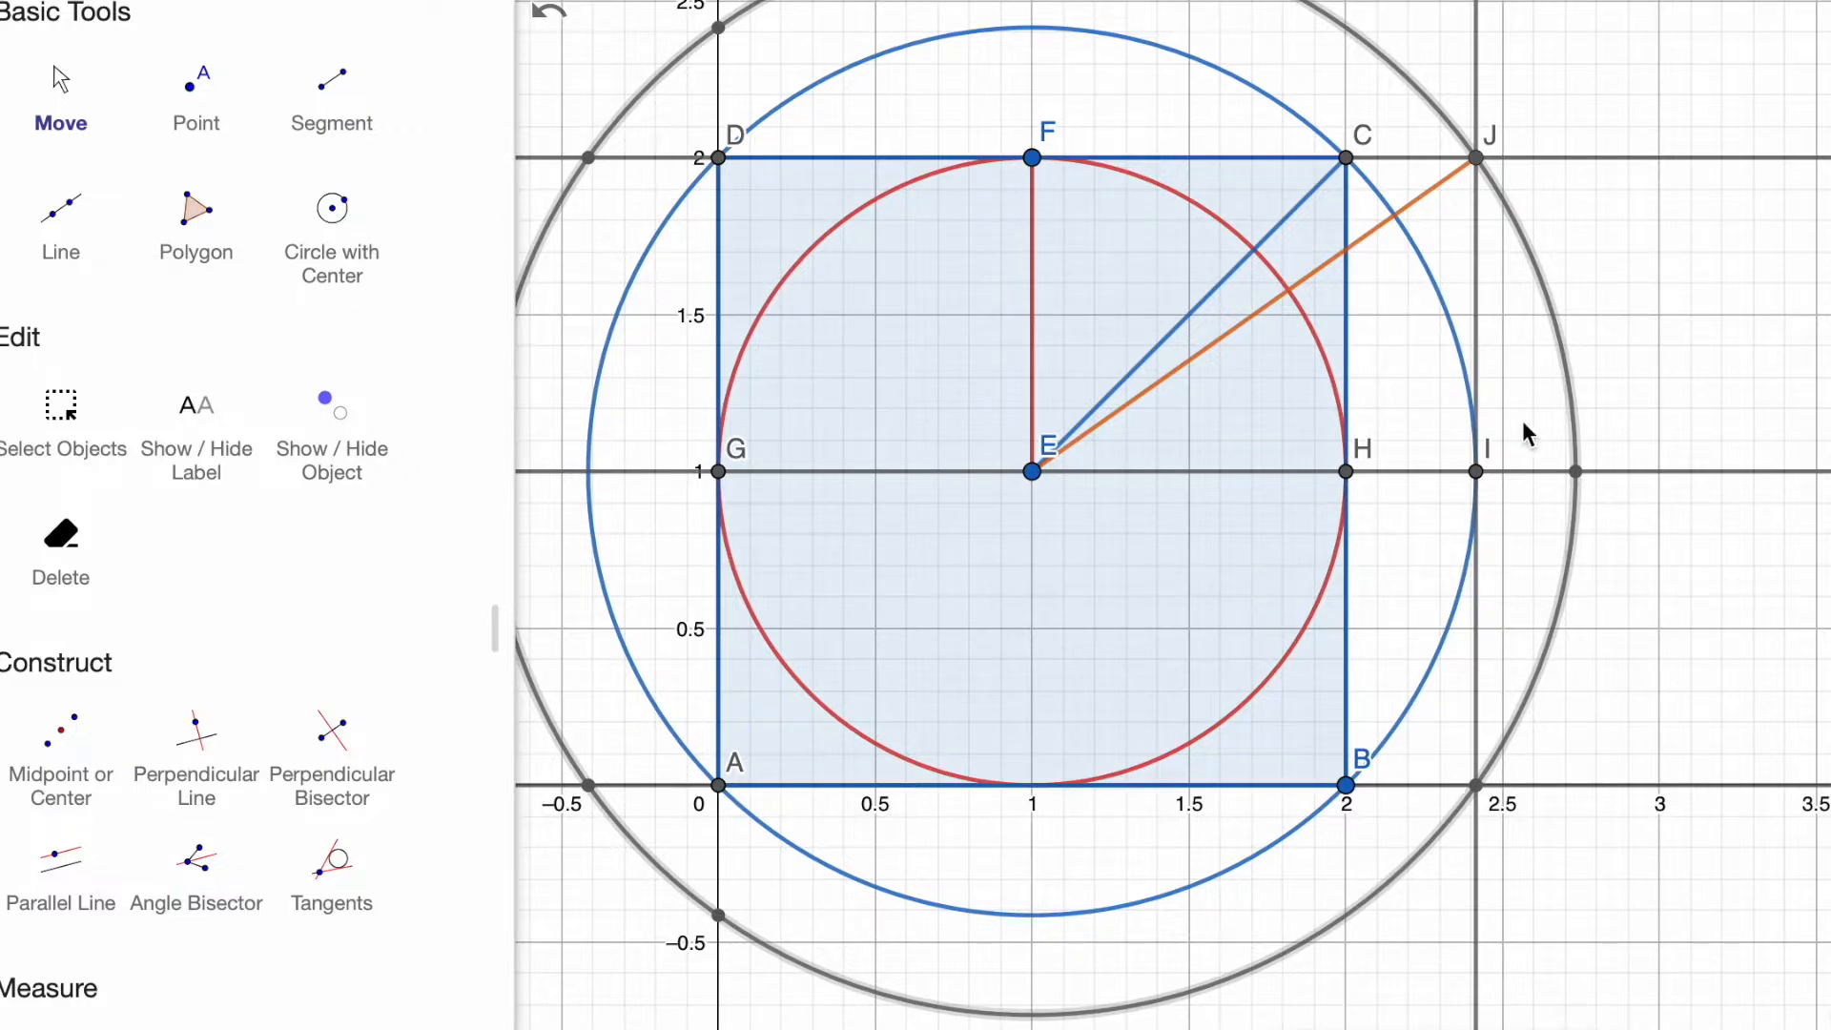
pyautogui.click(1572, 547)
pyautogui.scroll(-2, 1141, 212)
pyautogui.click(1260, 918)
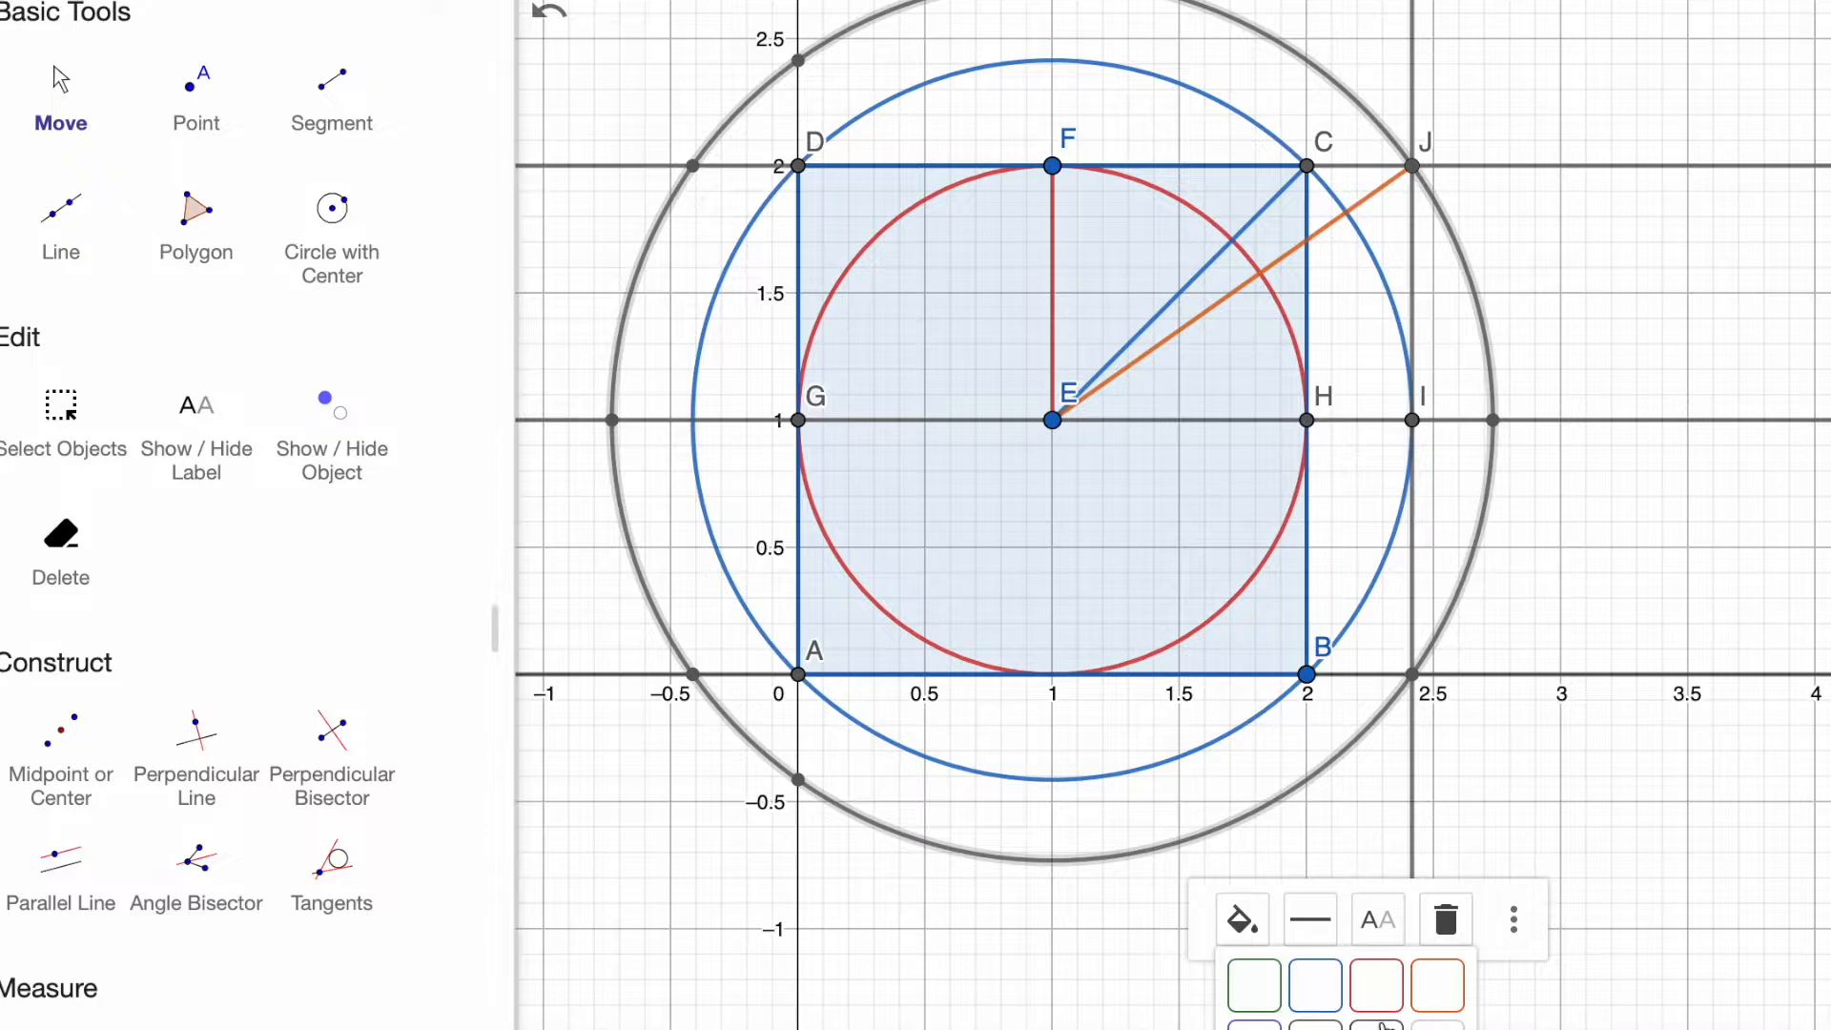
pyautogui.click(1437, 984)
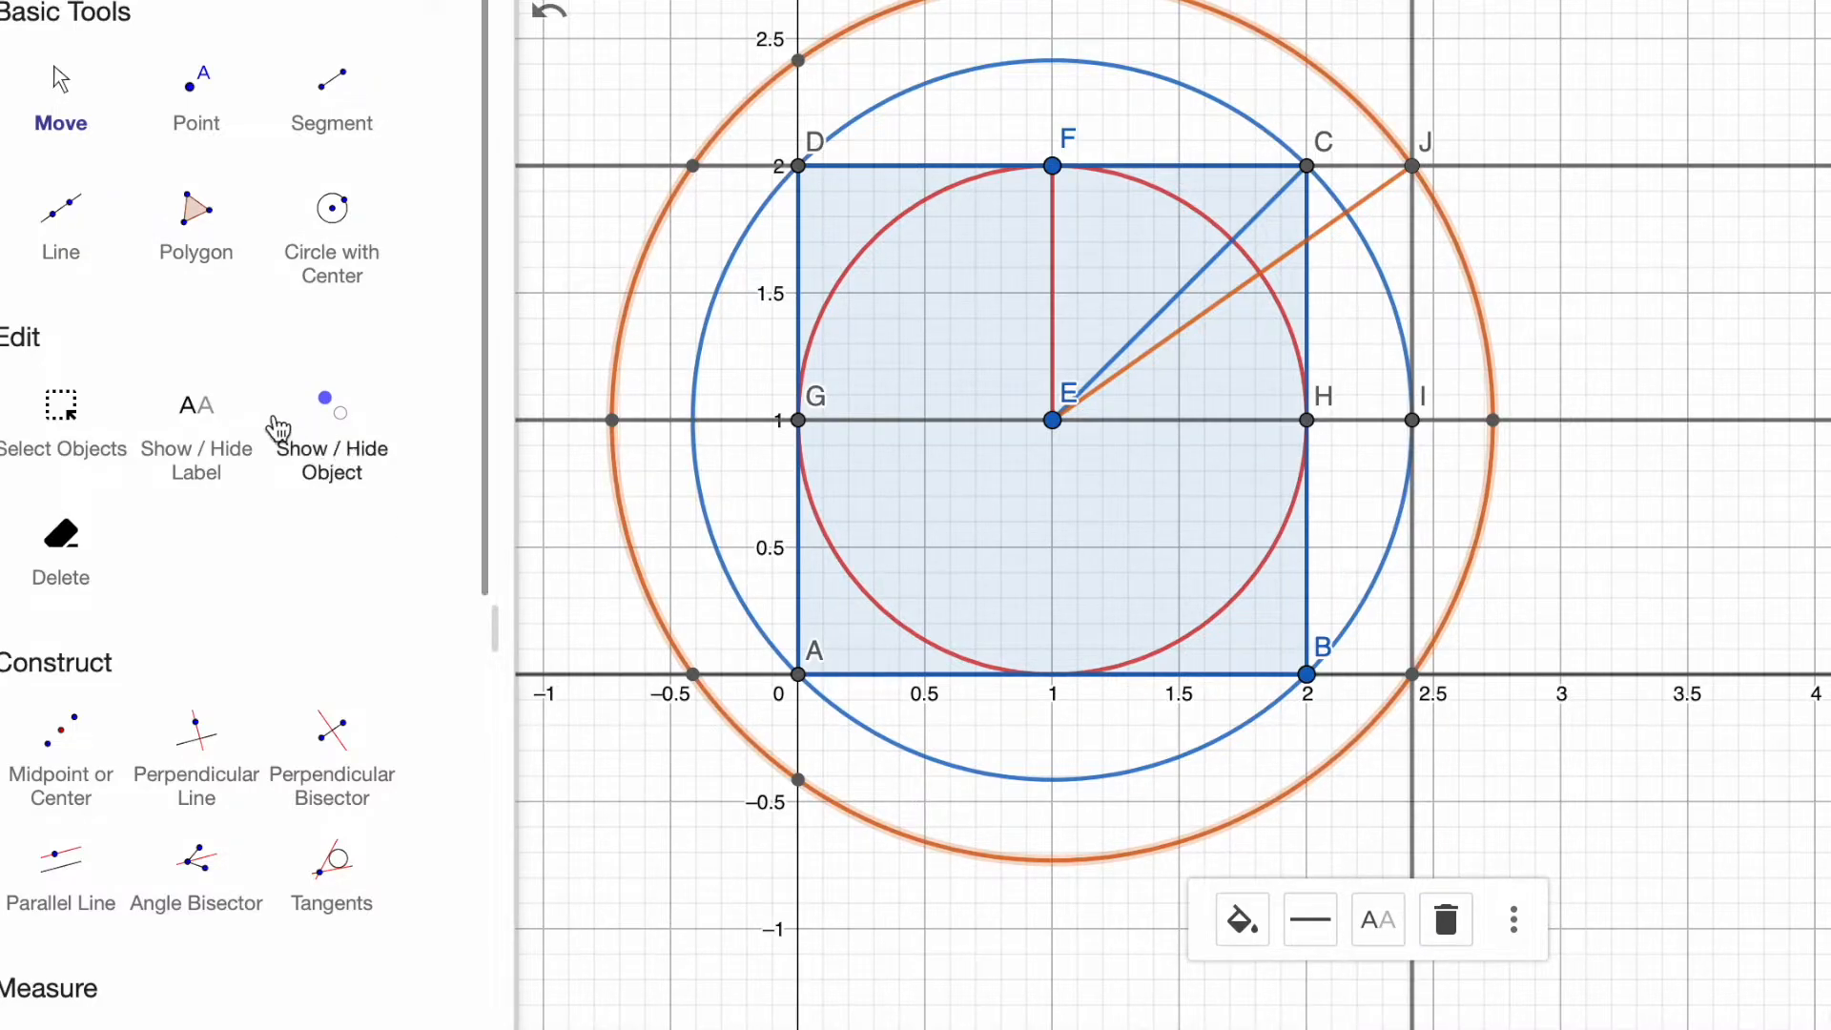
# - Construct a perpendicular to line DC through the orange circle's intersection with the horizontal midline, on the side beyond I
pyautogui.scroll(-4, 255, 425)
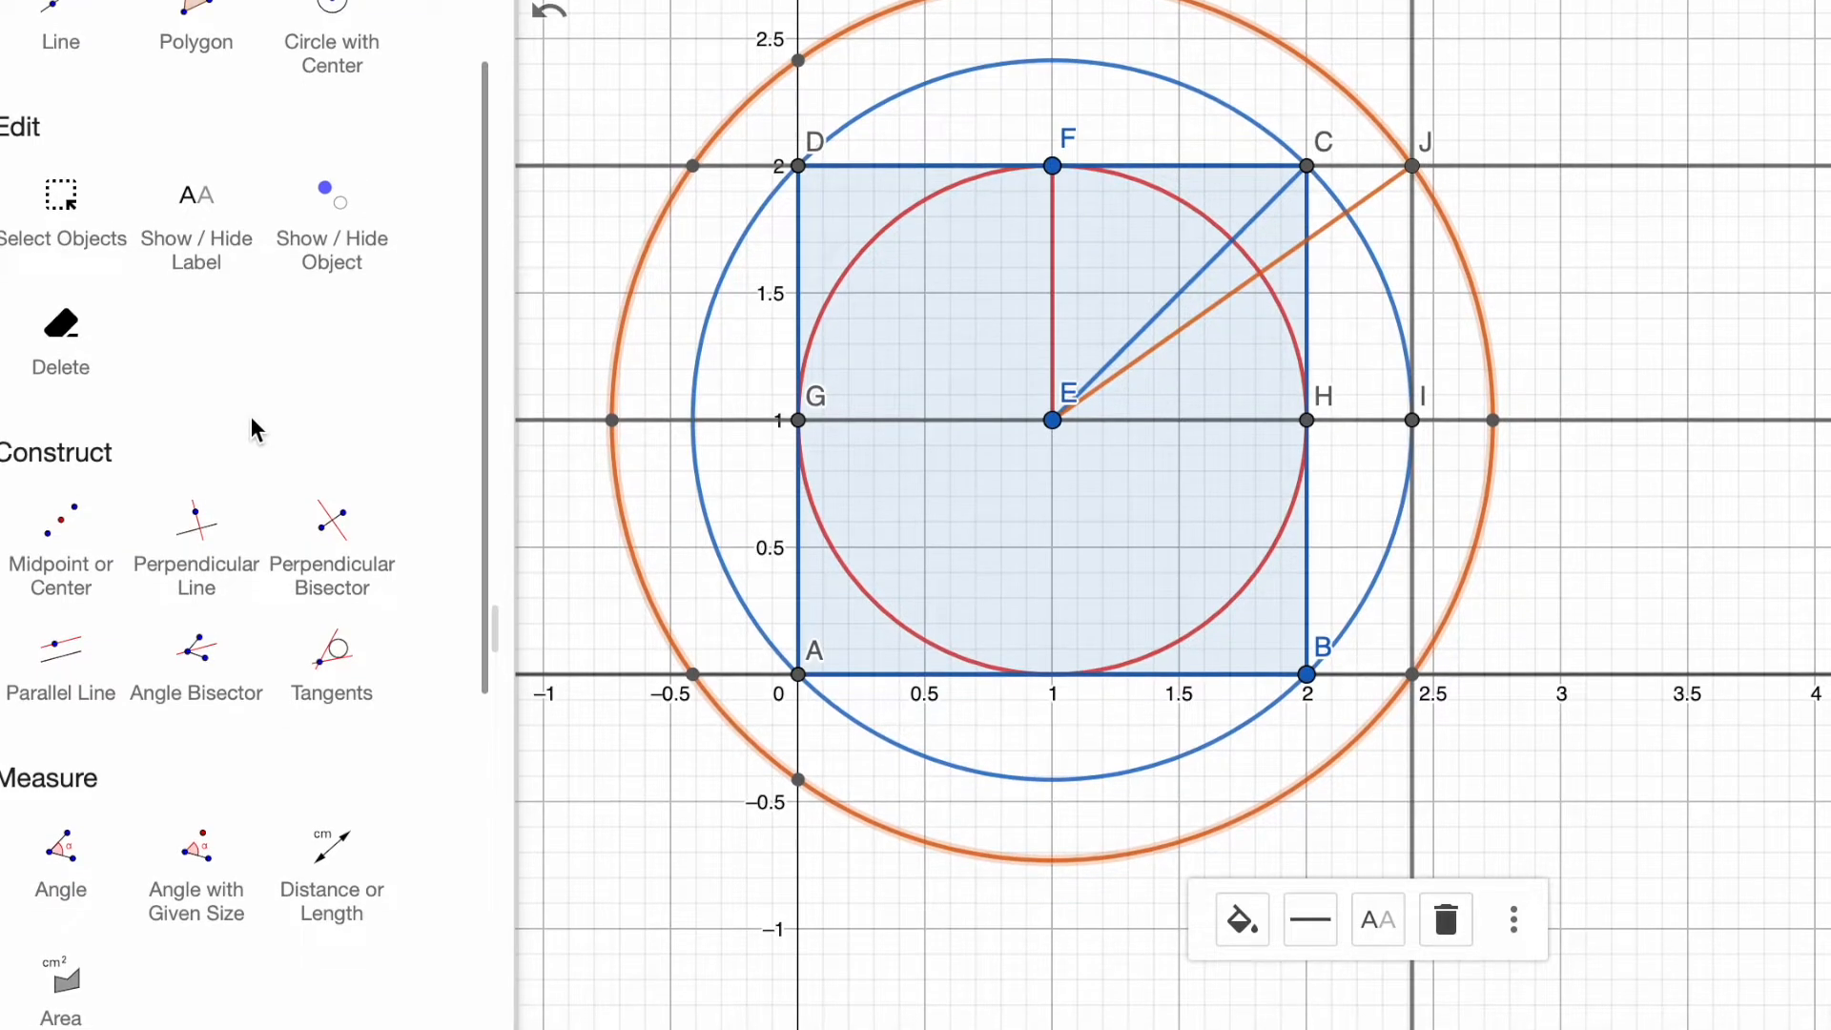
pyautogui.scroll(4, 251, 420)
pyautogui.scroll(-5, 251, 419)
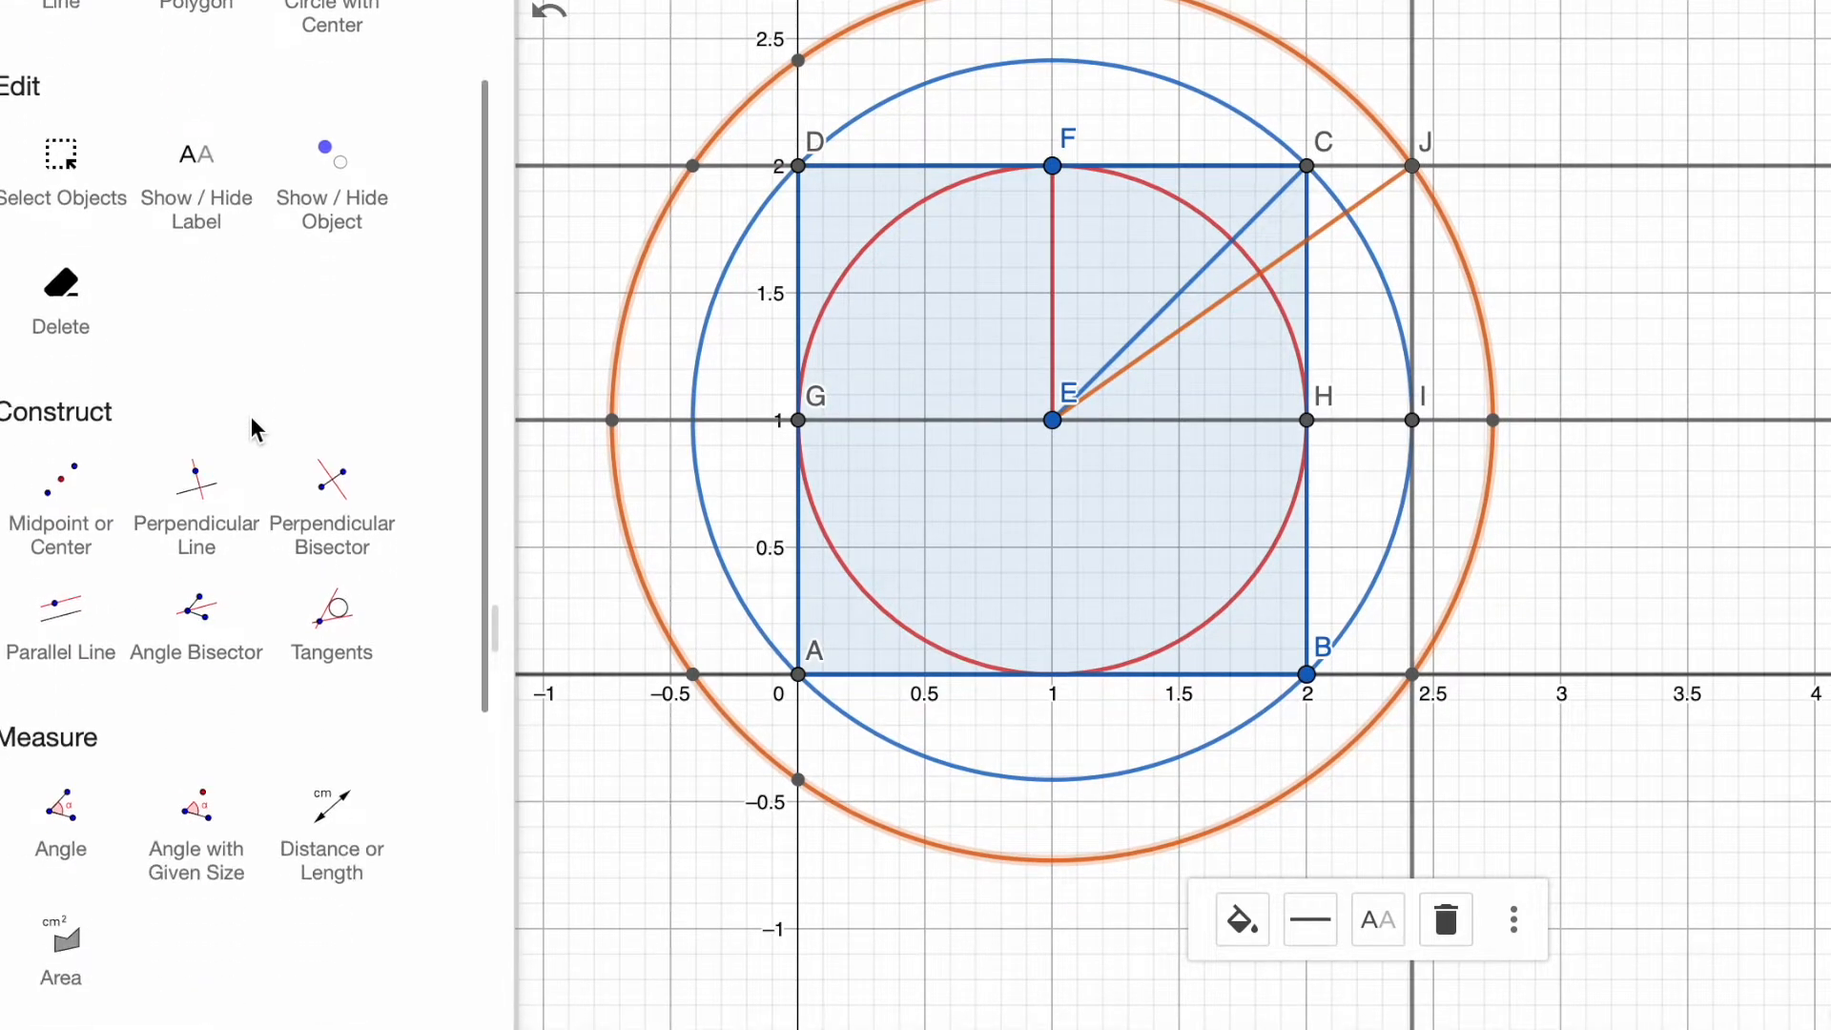
pyautogui.click(196, 496)
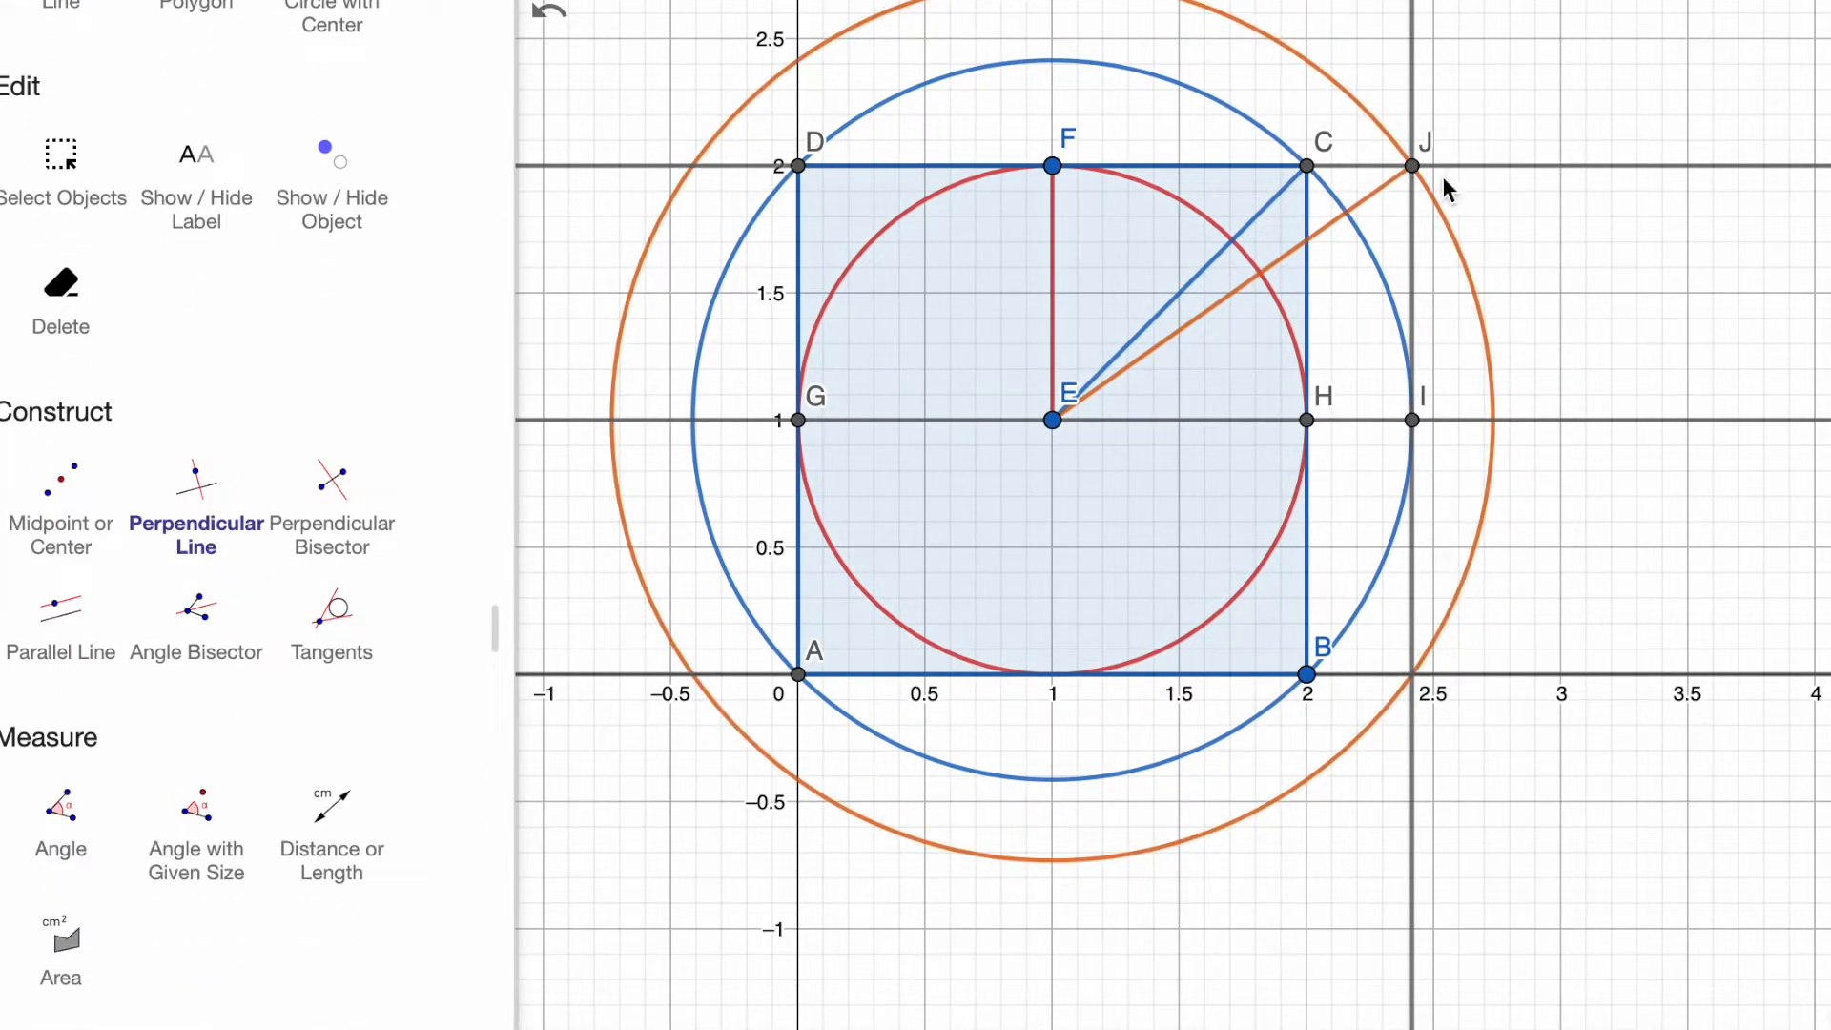
pyautogui.scroll(1, 1149, 153)
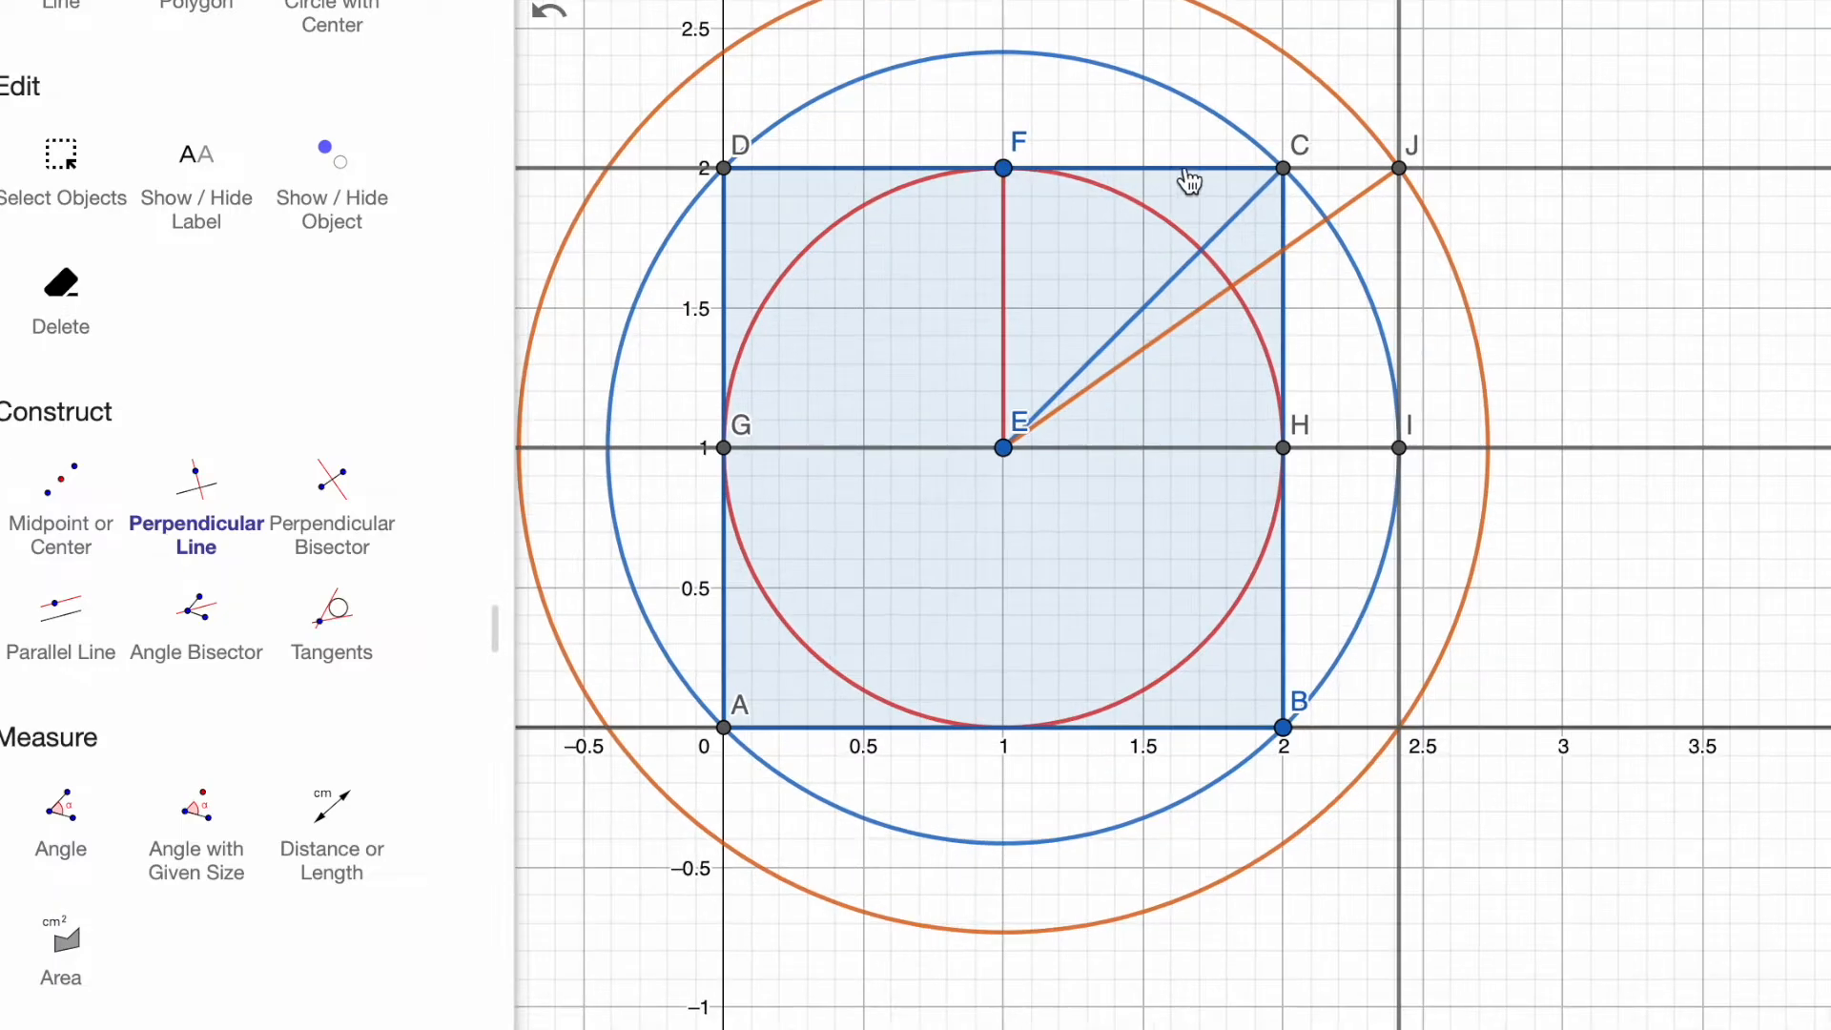
pyautogui.click(1561, 171)
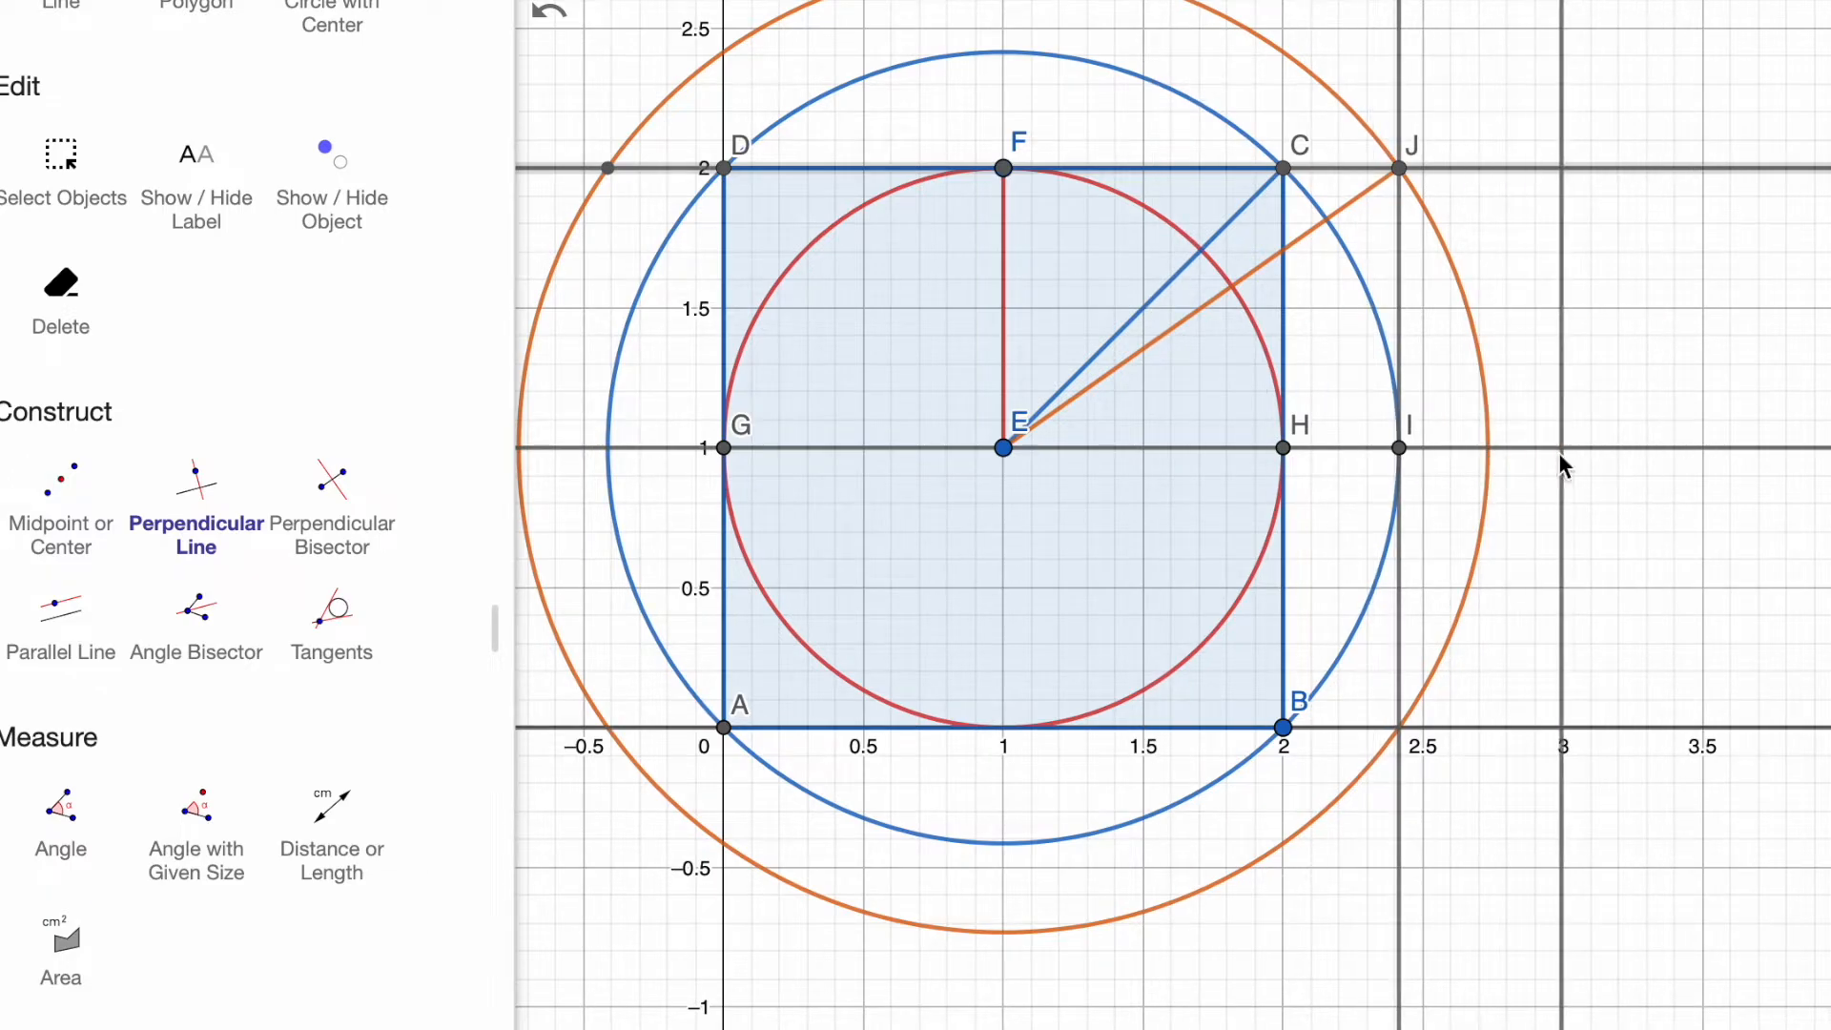
pyautogui.click(1490, 450)
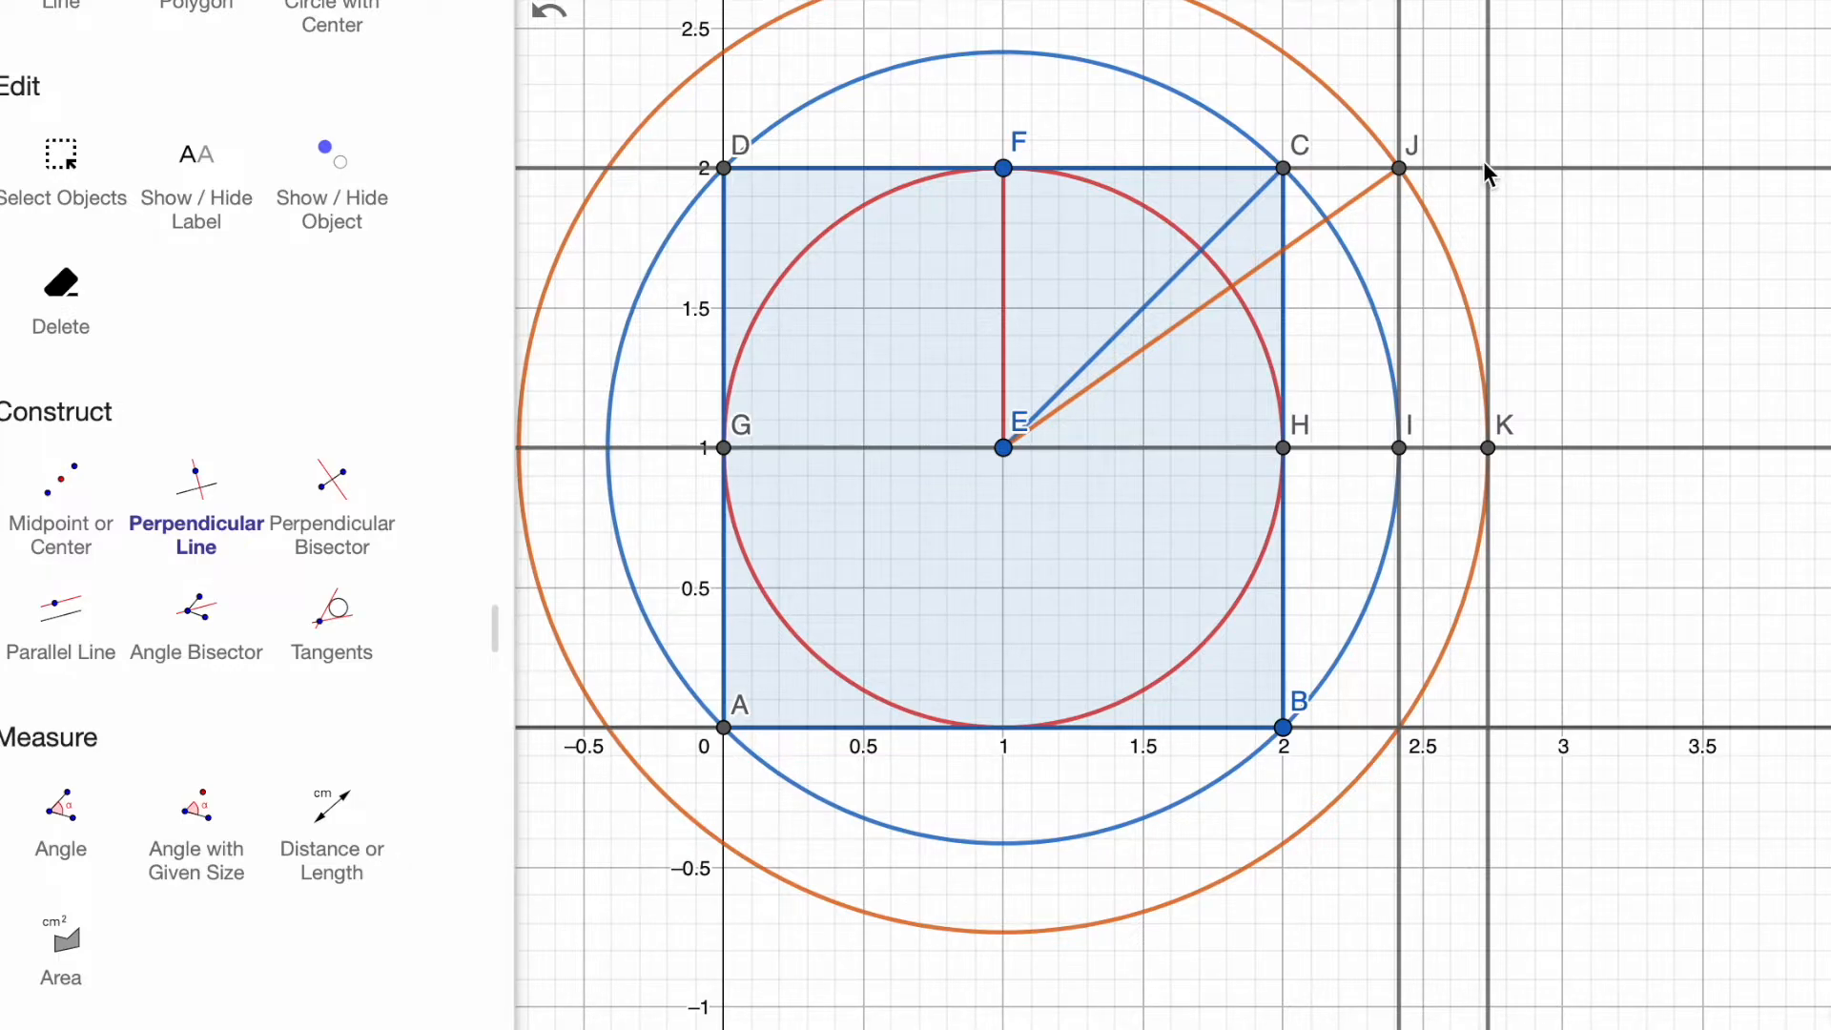
# - Draw a segment from centre E to the intersection of line DC with the perpendicular through K
pyautogui.scroll(3, 324, 515)
pyautogui.click(329, 122)
pyautogui.click(1003, 447)
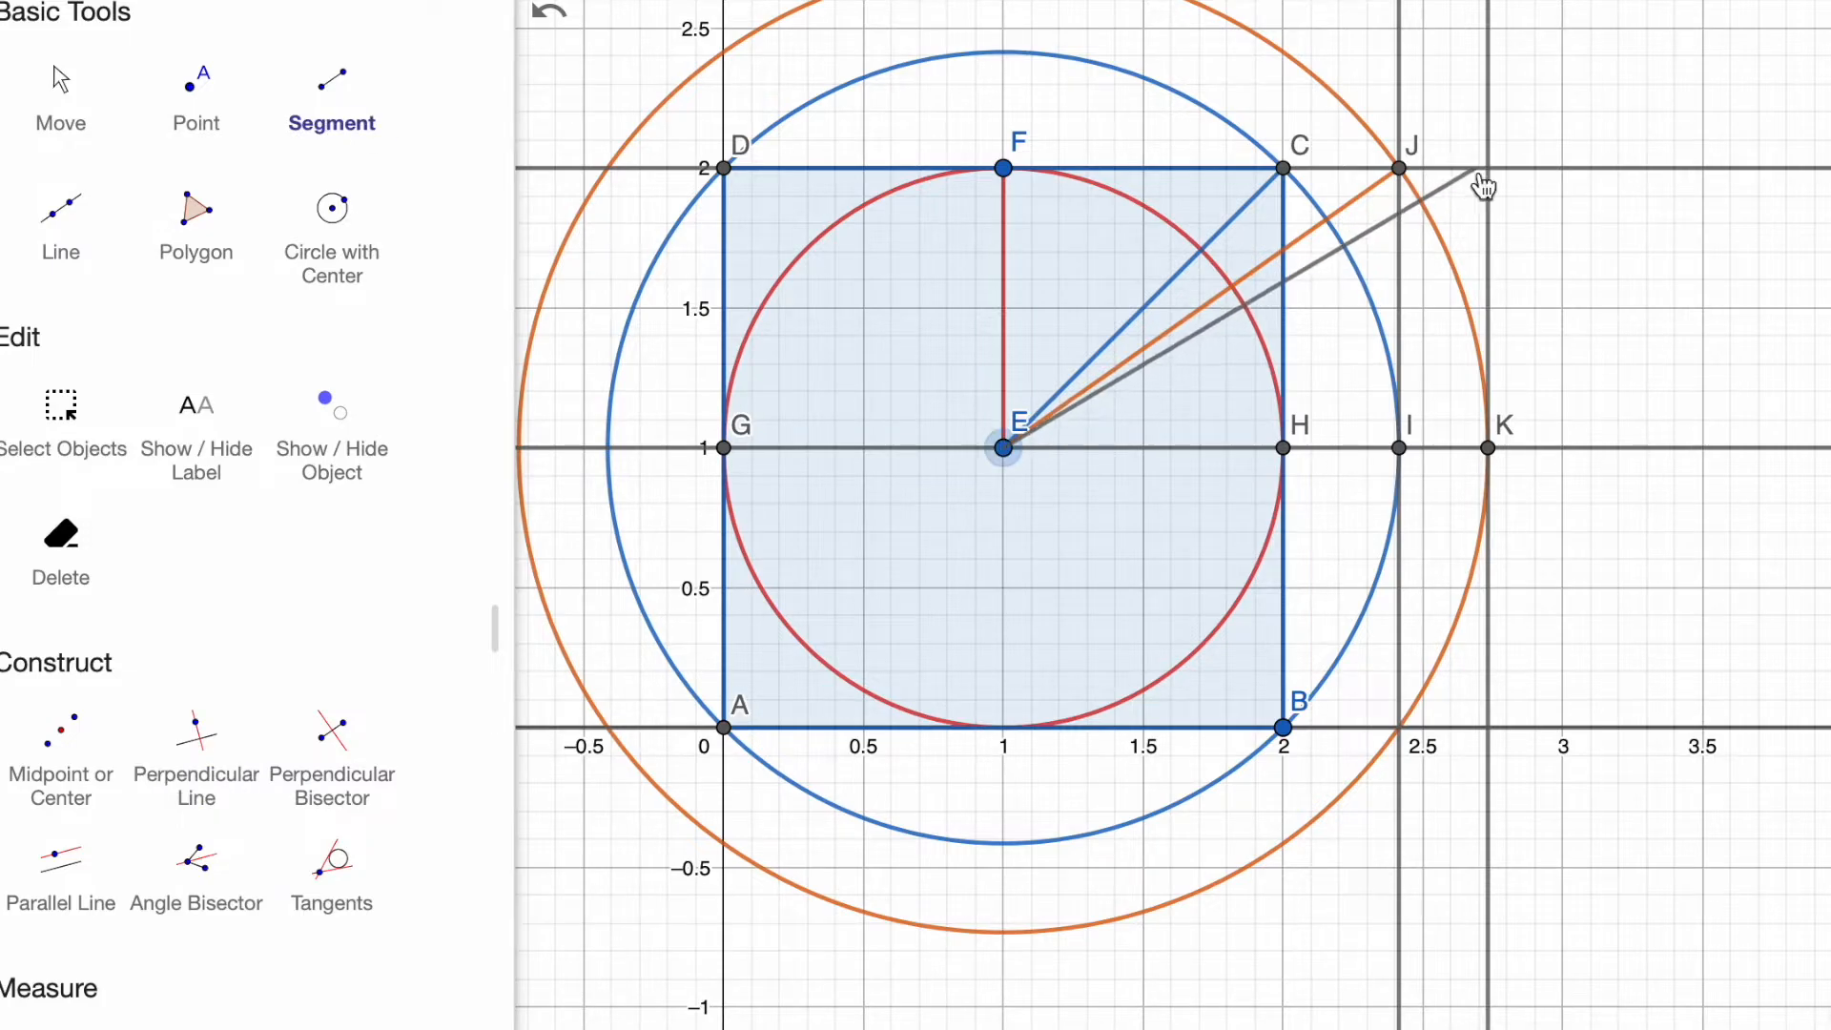
pyautogui.click(1488, 167)
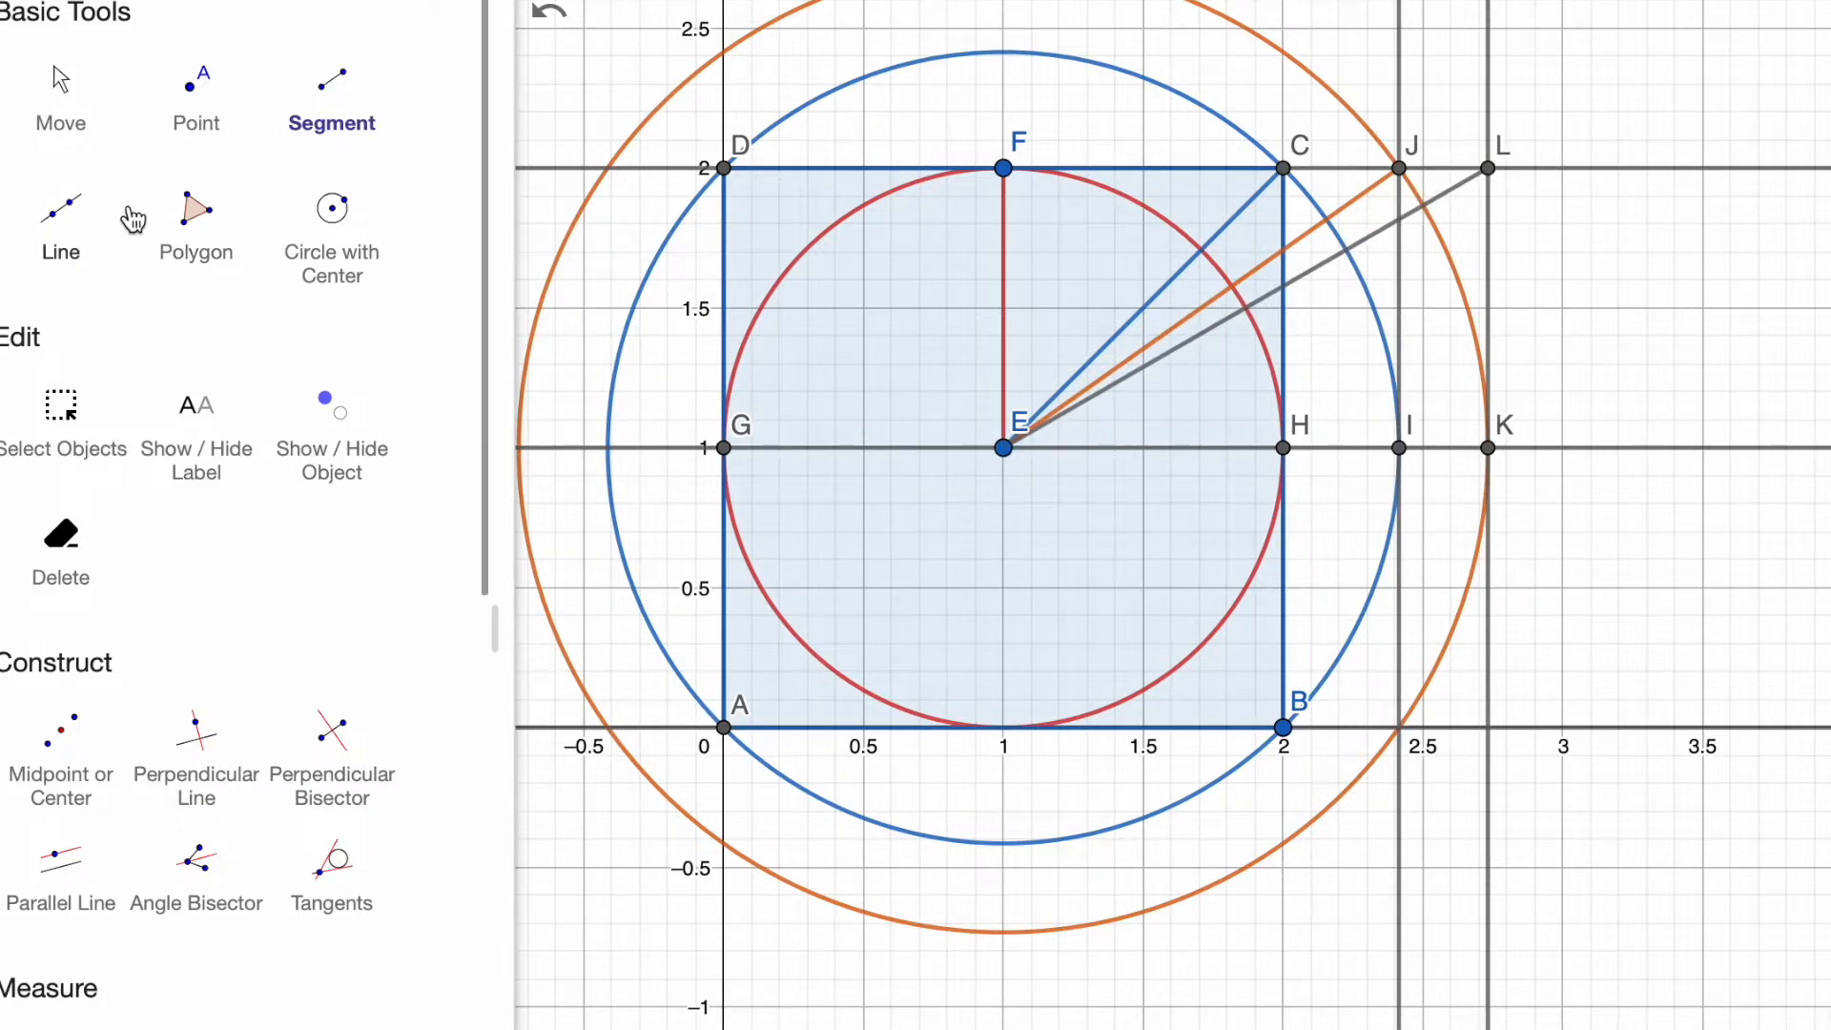
# - Draw a circle centred at E that passes through point L
pyautogui.click(333, 228)
pyautogui.click(1003, 447)
pyautogui.click(1488, 168)
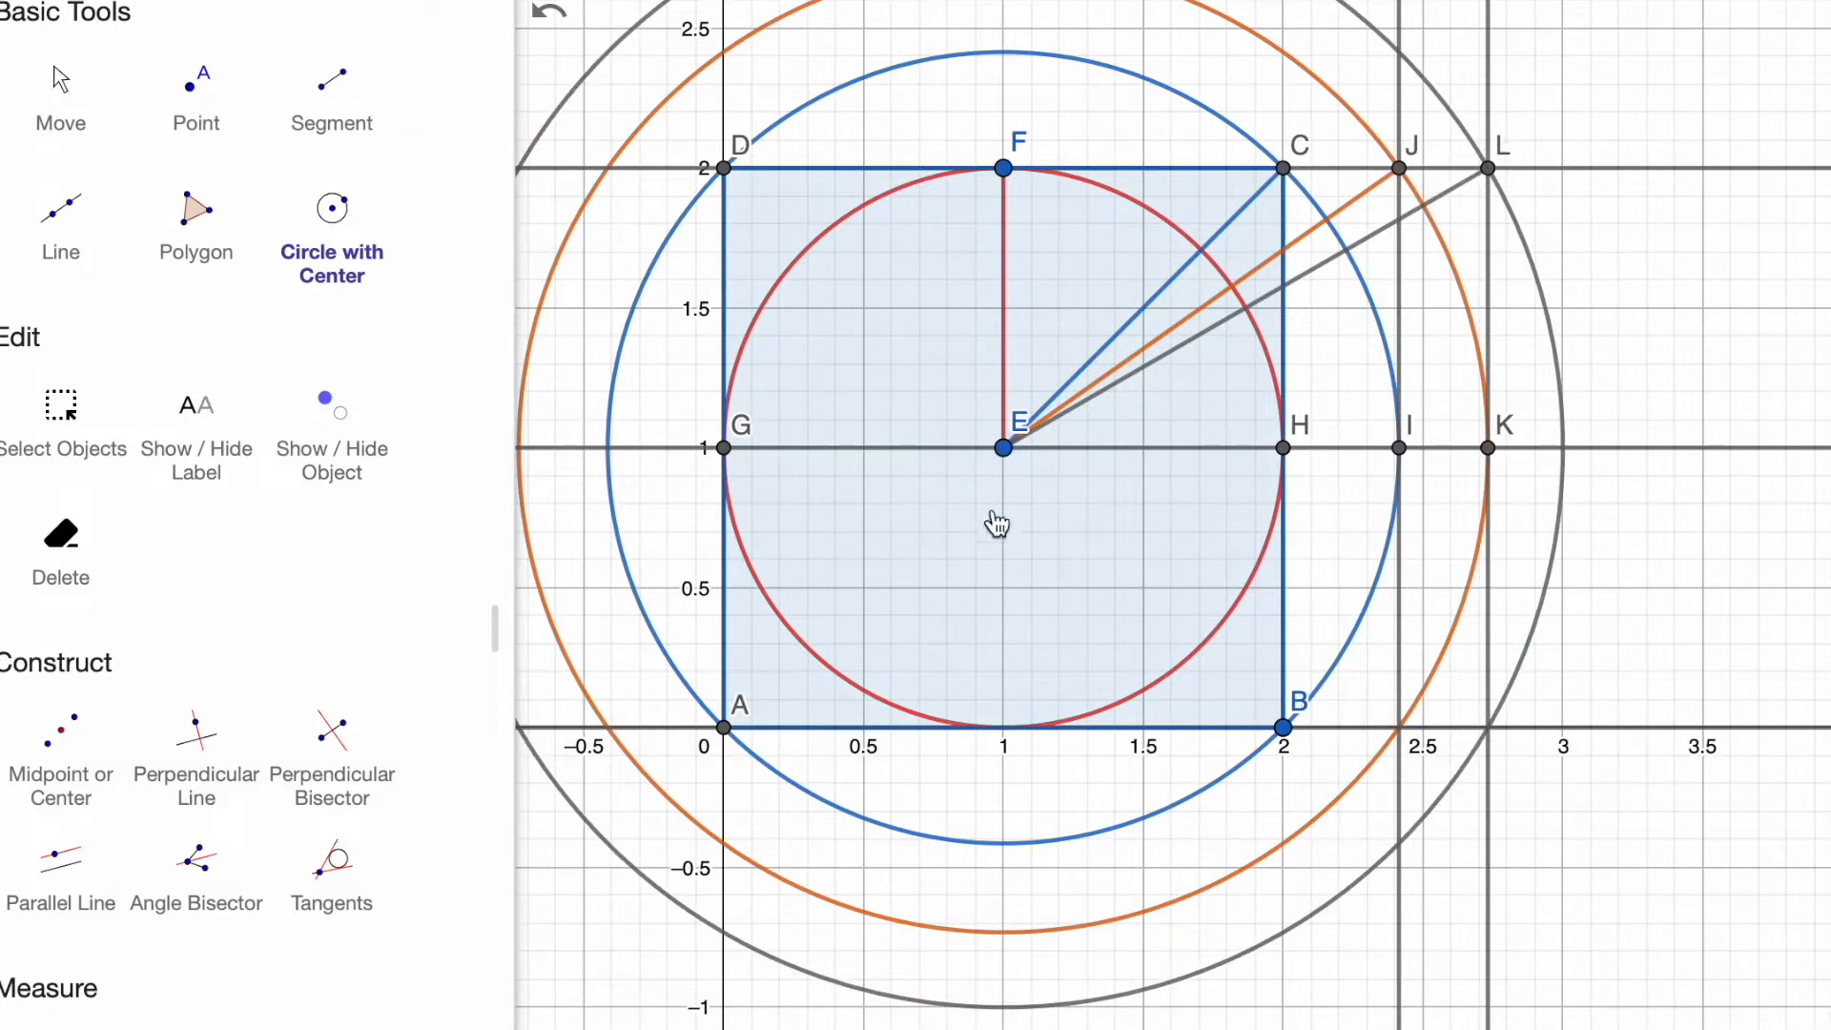
# - Colour segment EL green
pyautogui.click(105, 84)
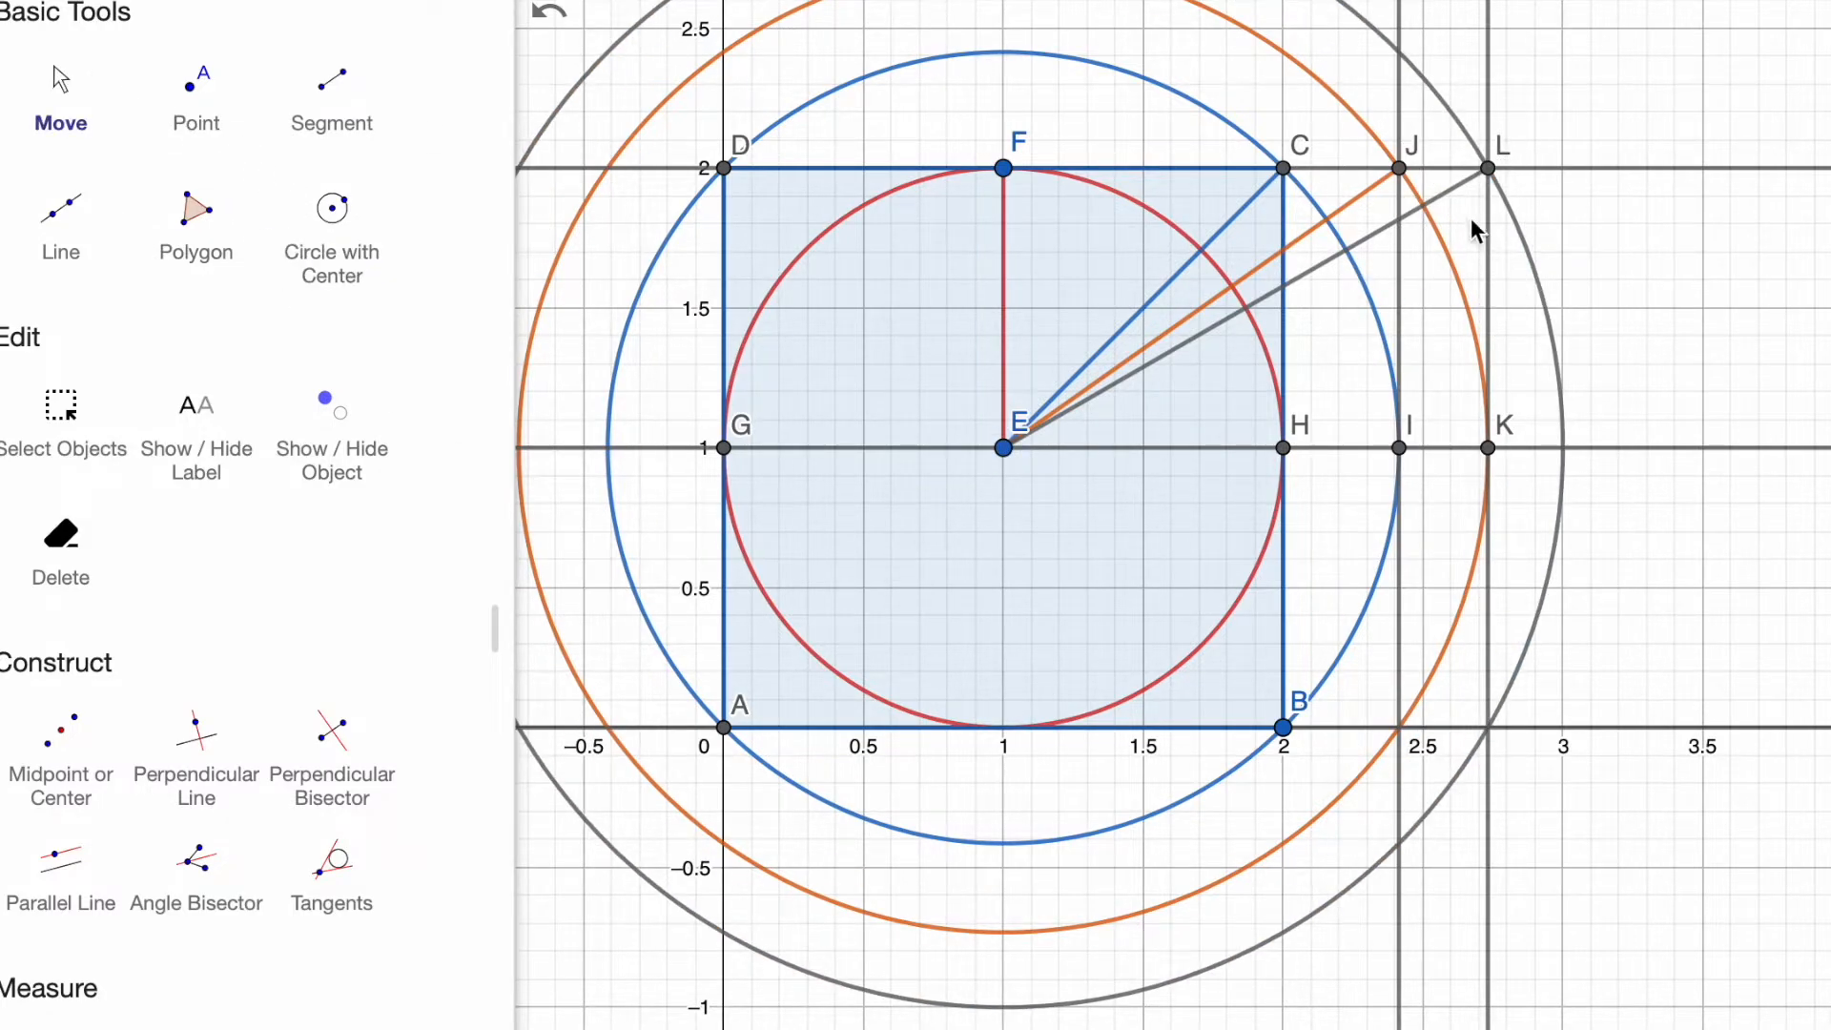
pyautogui.click(1453, 190)
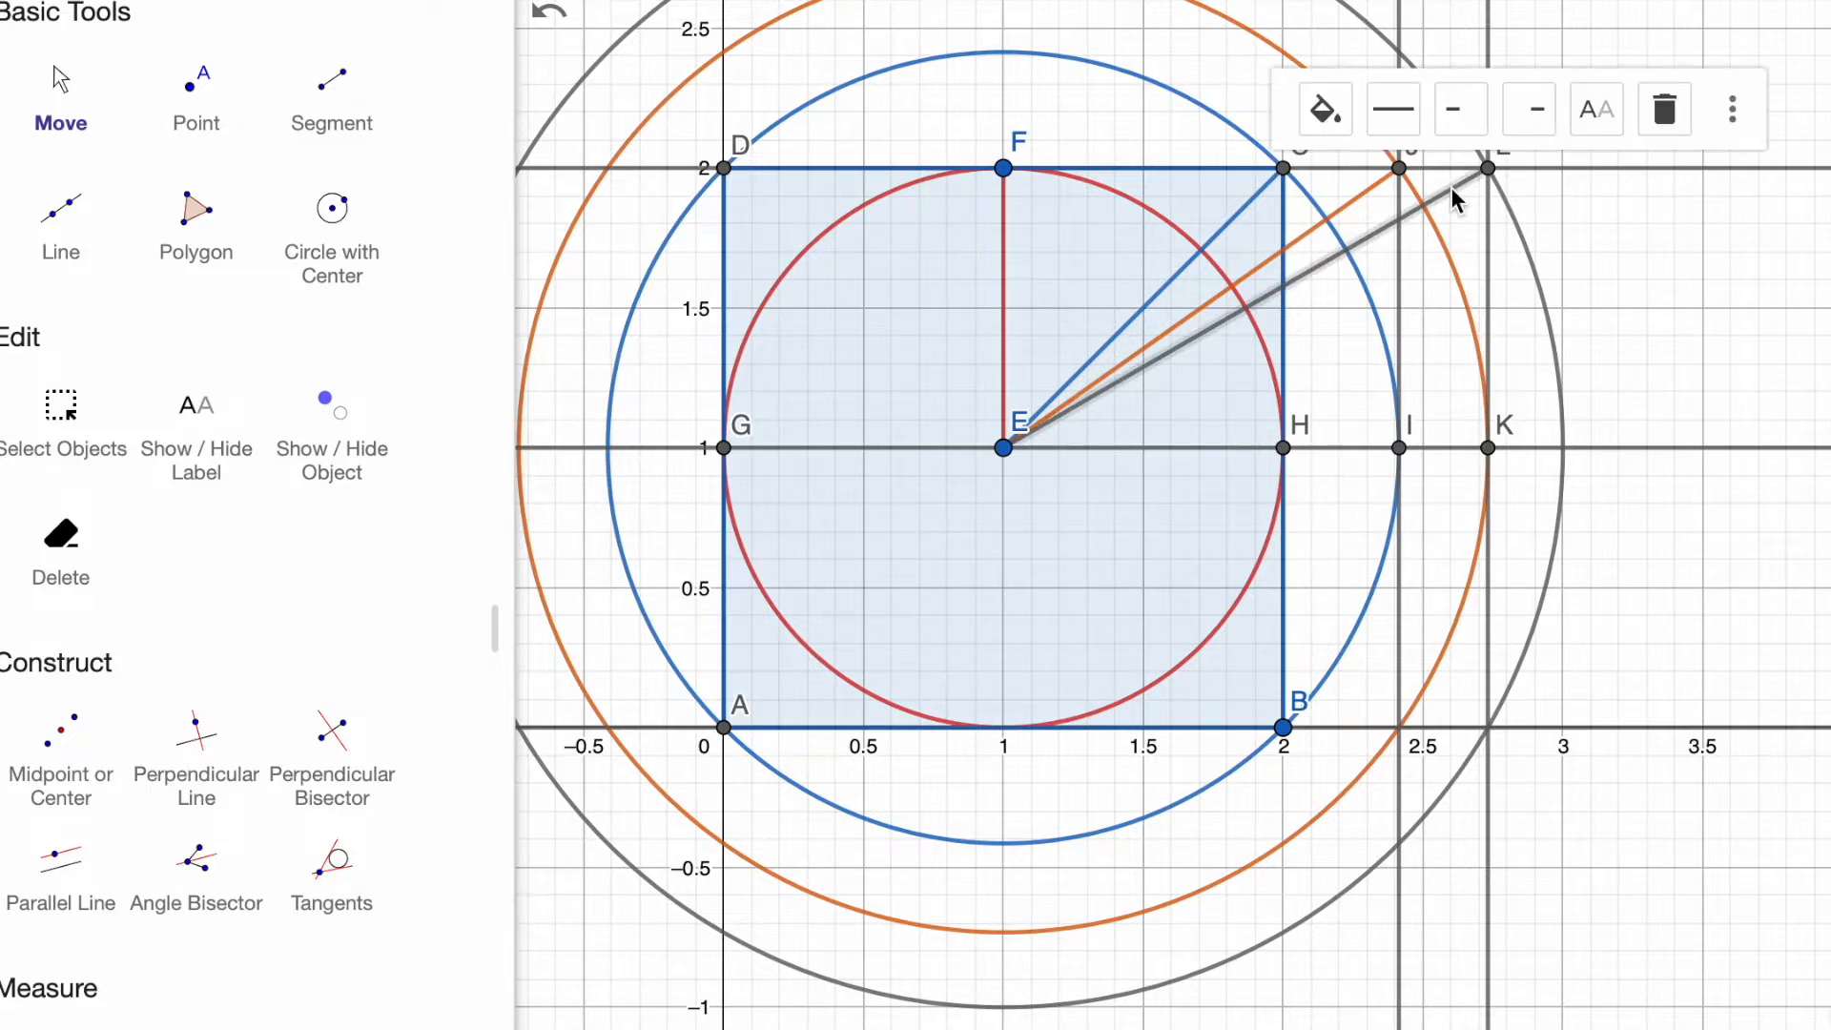
pyautogui.click(1325, 110)
pyautogui.click(1307, 172)
# - Colour the outermost circle, the one through L, green
pyautogui.click(1505, 201)
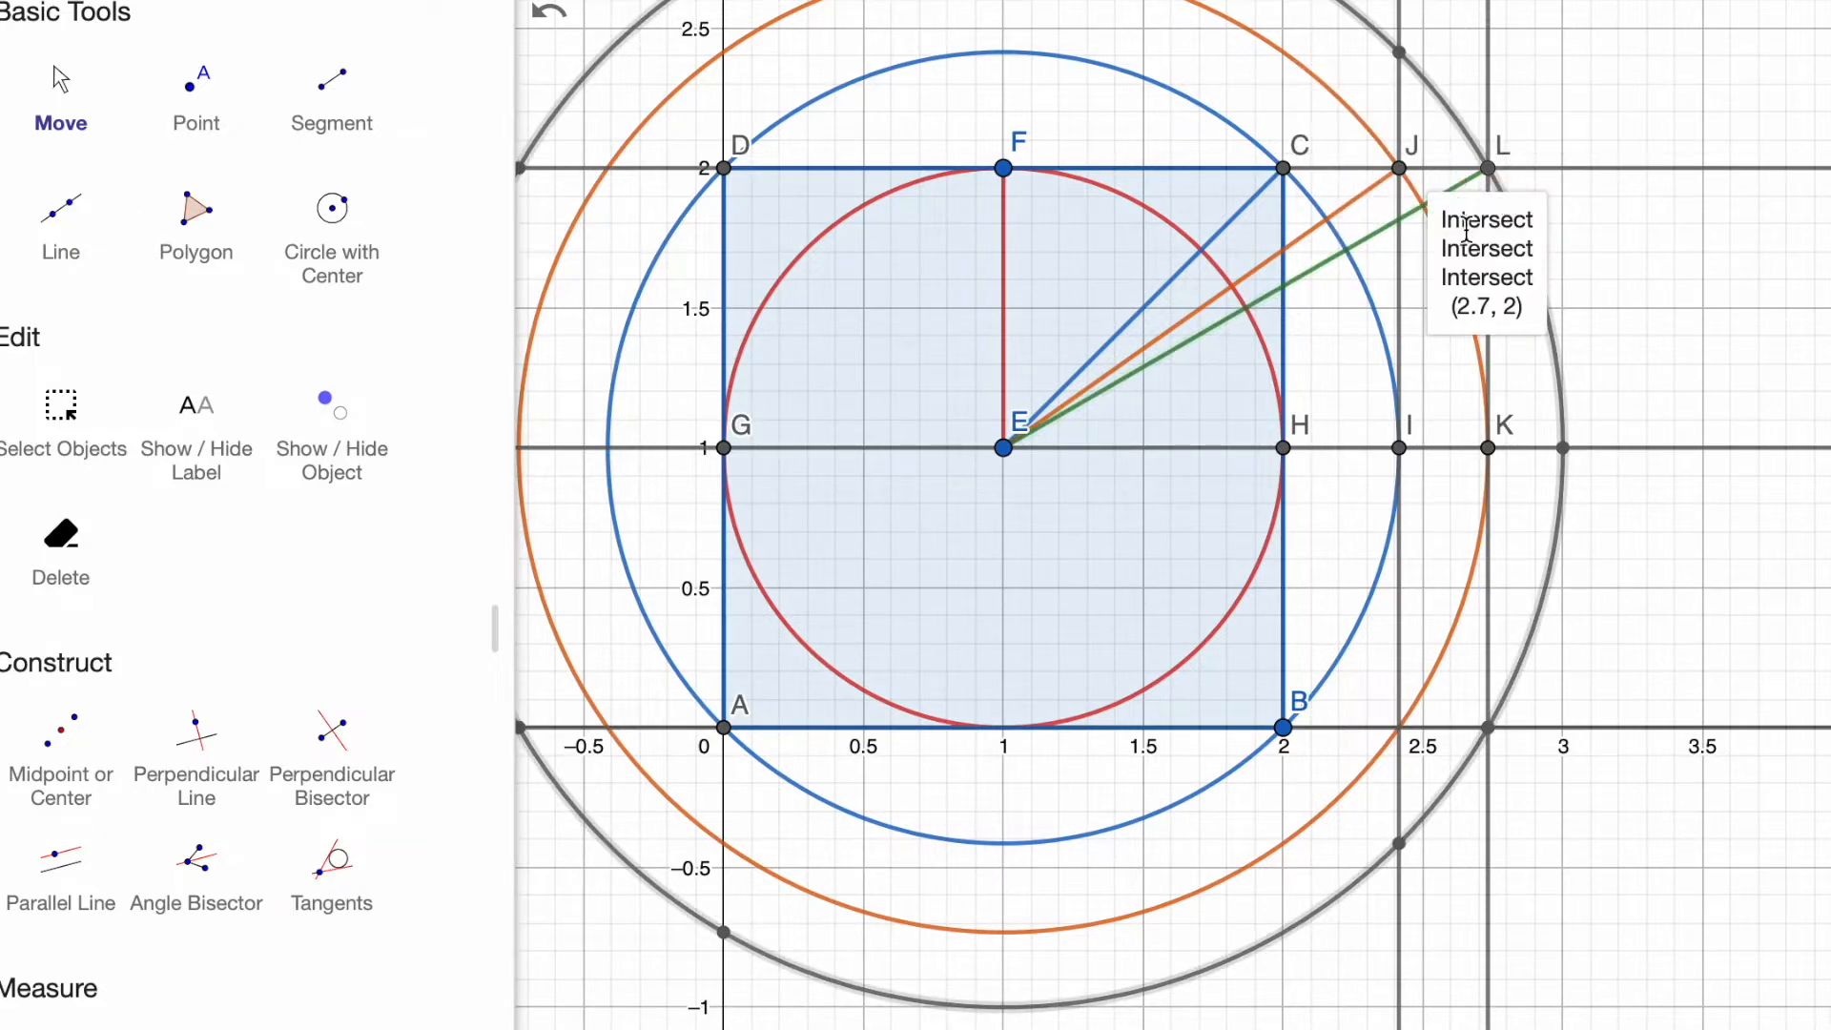
pyautogui.press('super+shift+backslash')
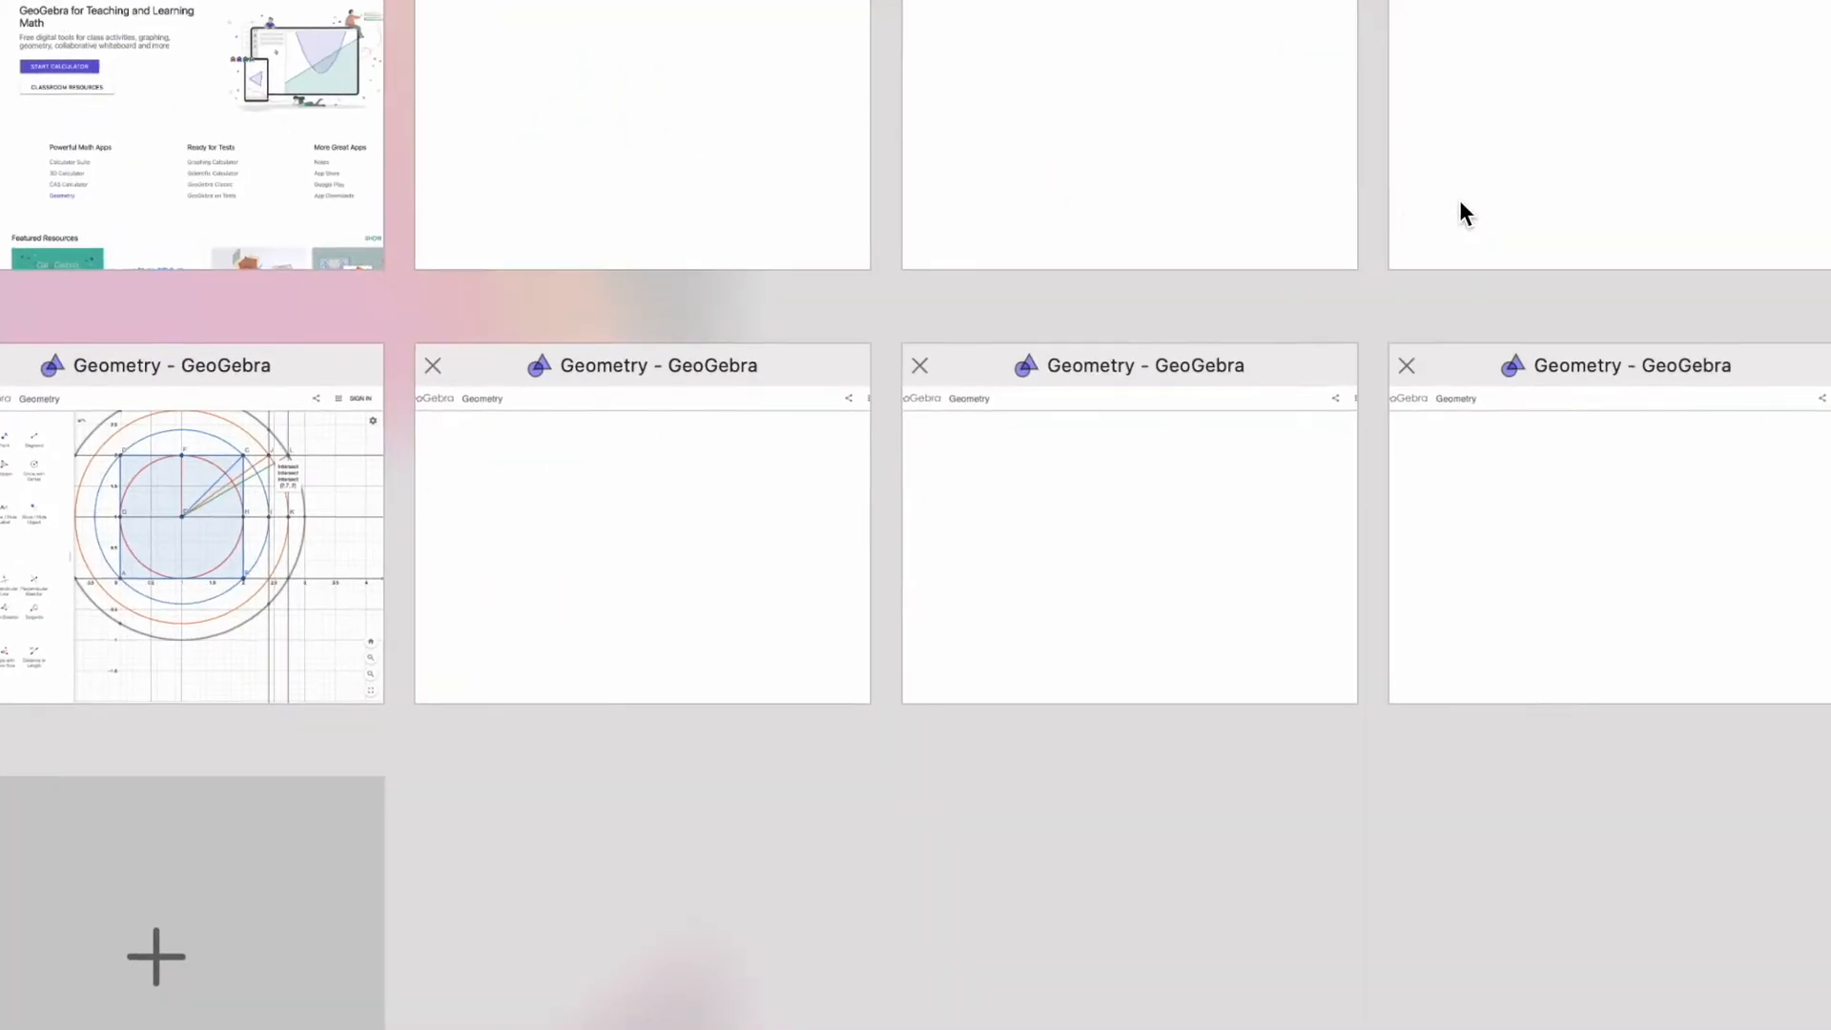
pyautogui.click(338, 415)
pyautogui.scroll(-2, 1152, 206)
pyautogui.scroll(-2, 1152, 212)
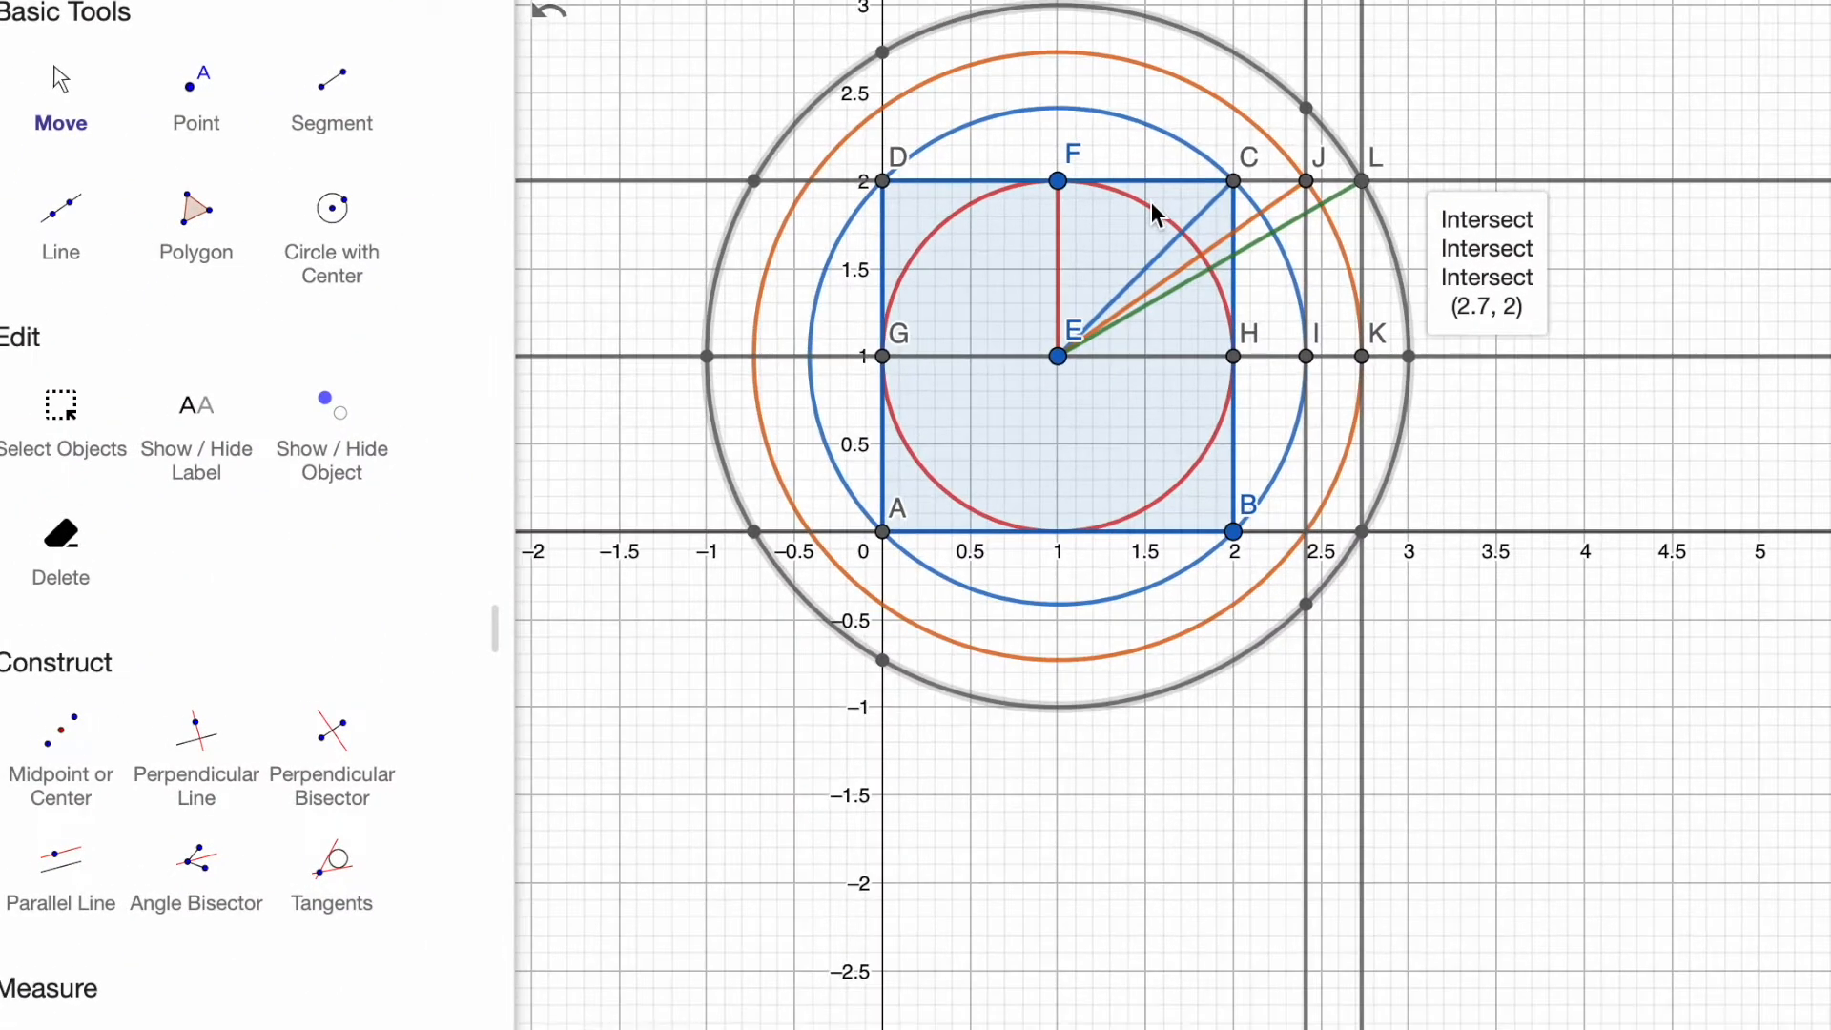
pyautogui.click(1390, 237)
pyautogui.click(1165, 761)
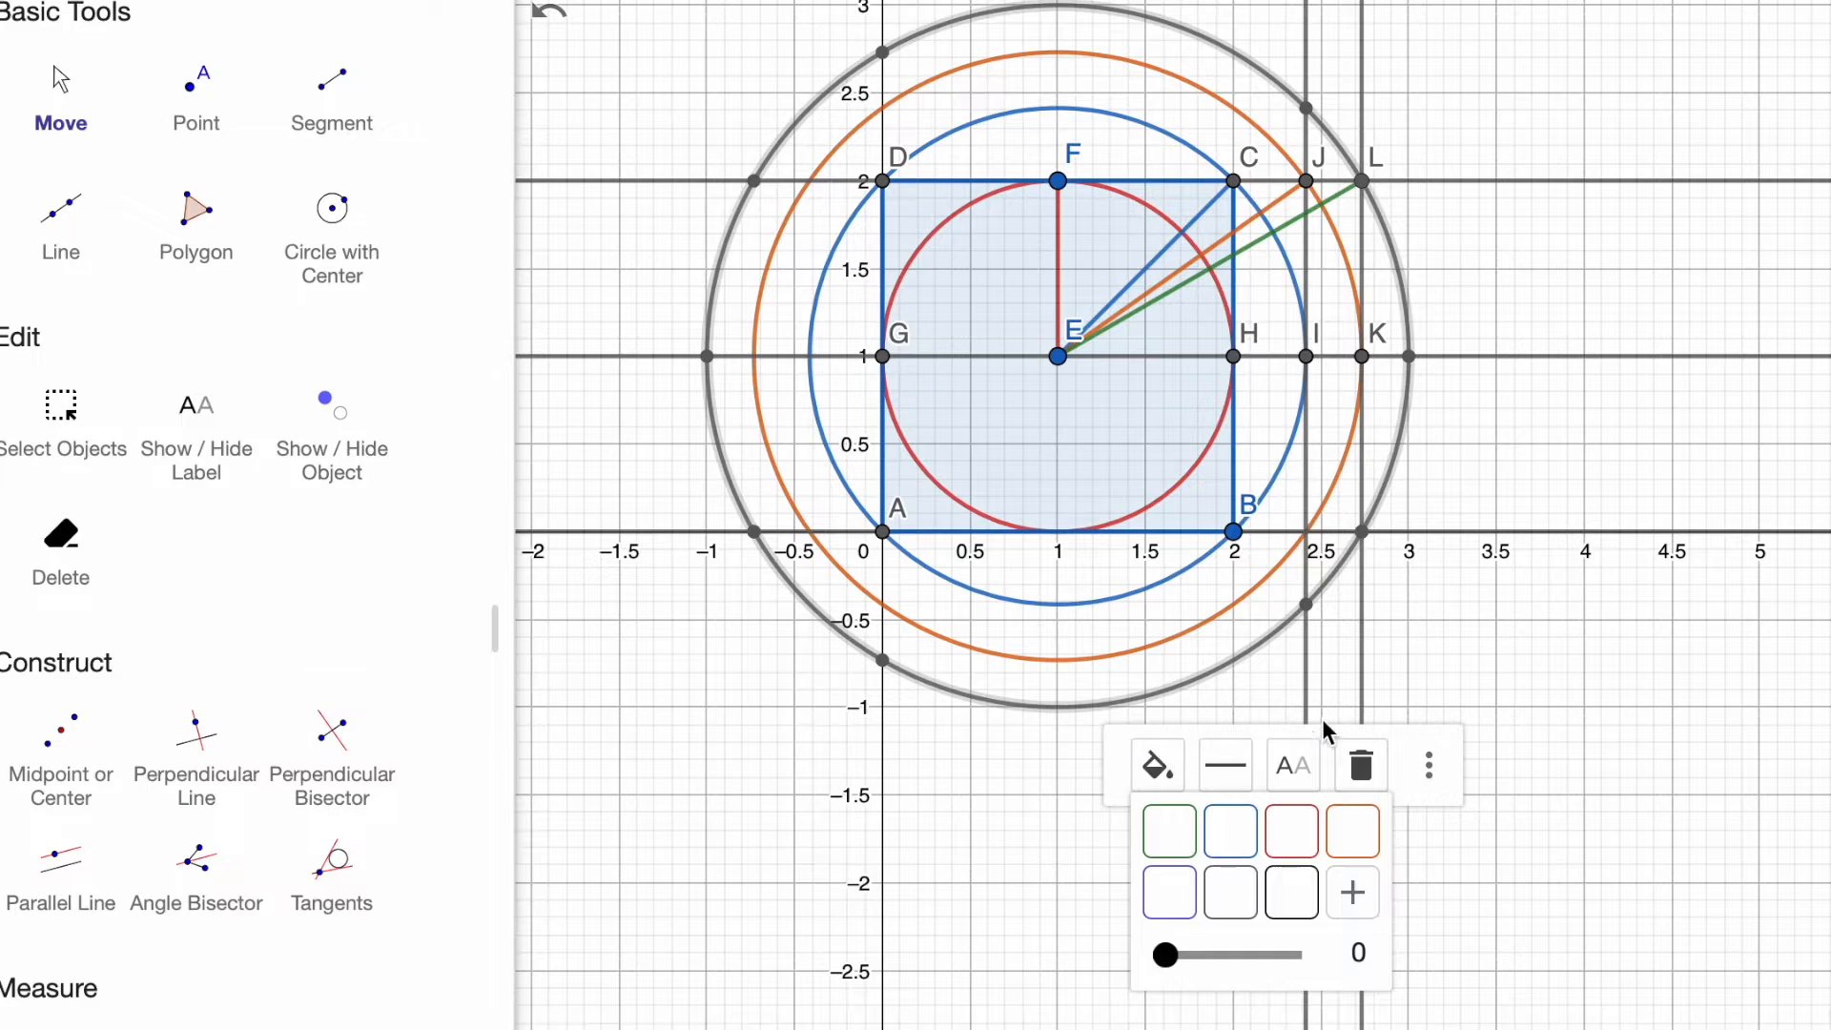
pyautogui.click(1169, 830)
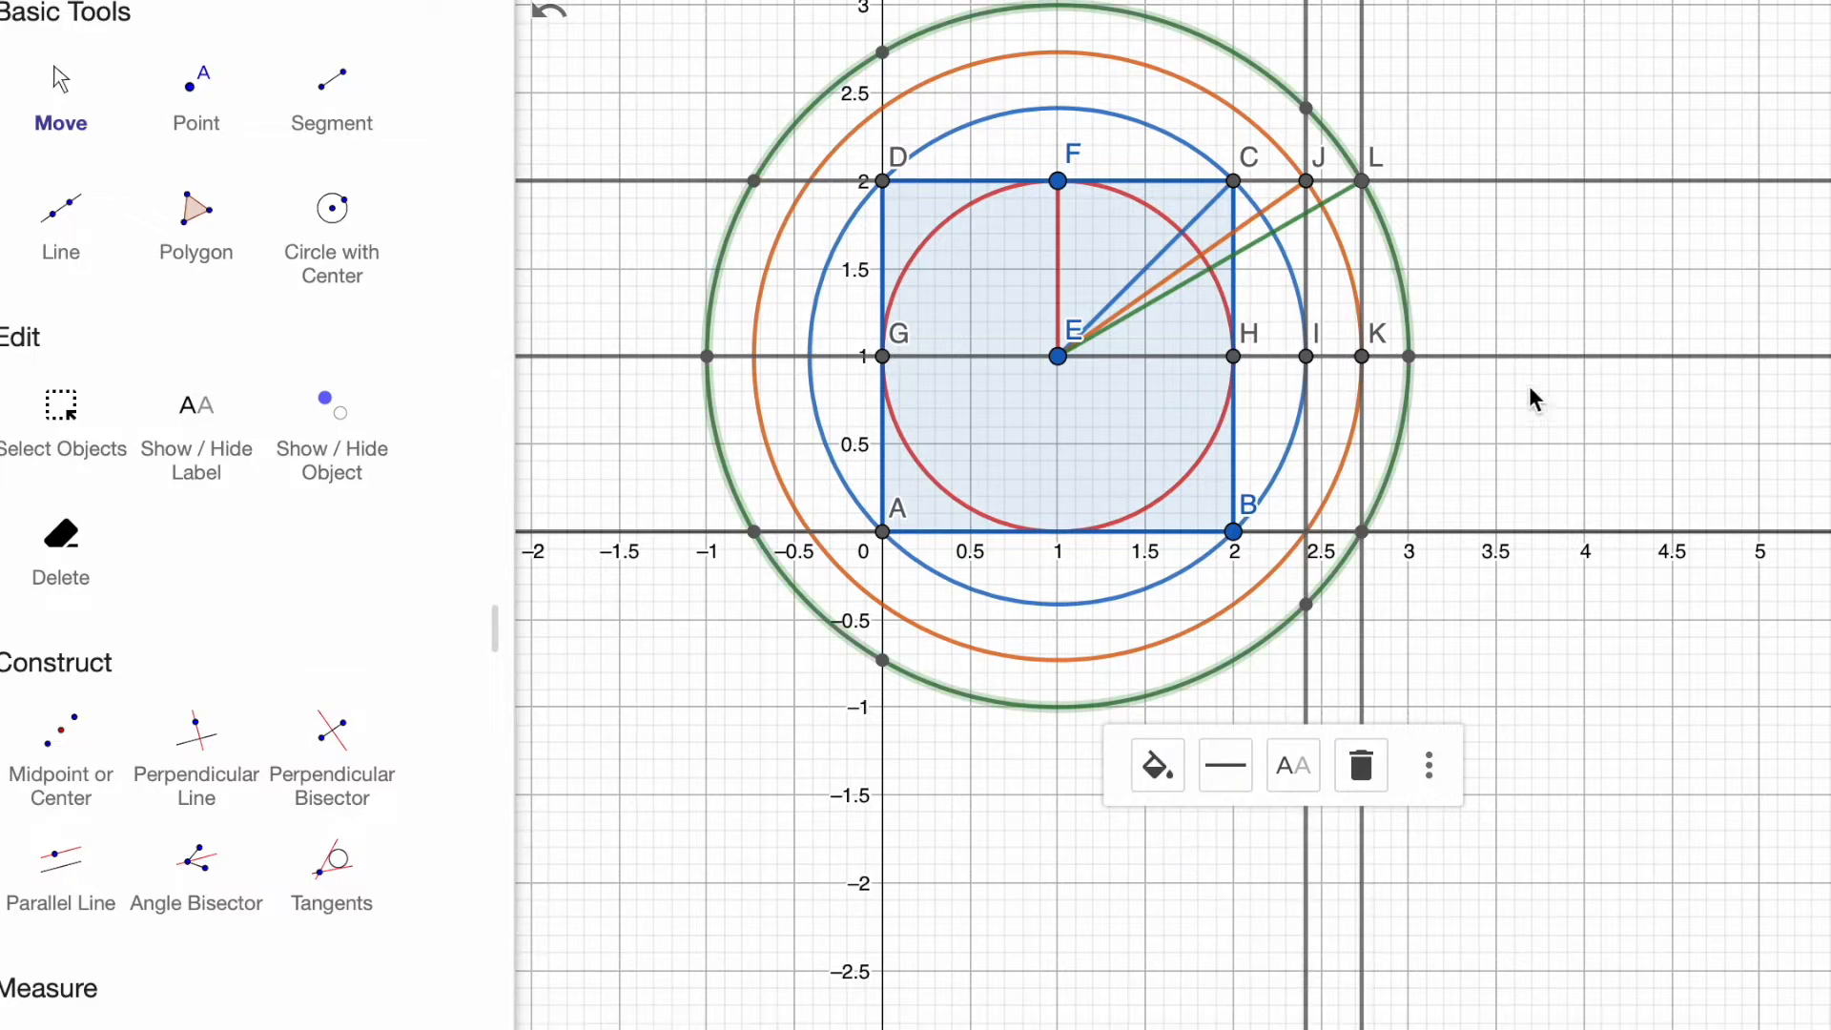
pyautogui.click(1551, 219)
# - Examine the larger construction of concentric circles around P, with its coloured diagonals and the row of points along the line through S
pyautogui.scroll(-2, 1529, 246)
pyautogui.scroll(5, 1277, 362)
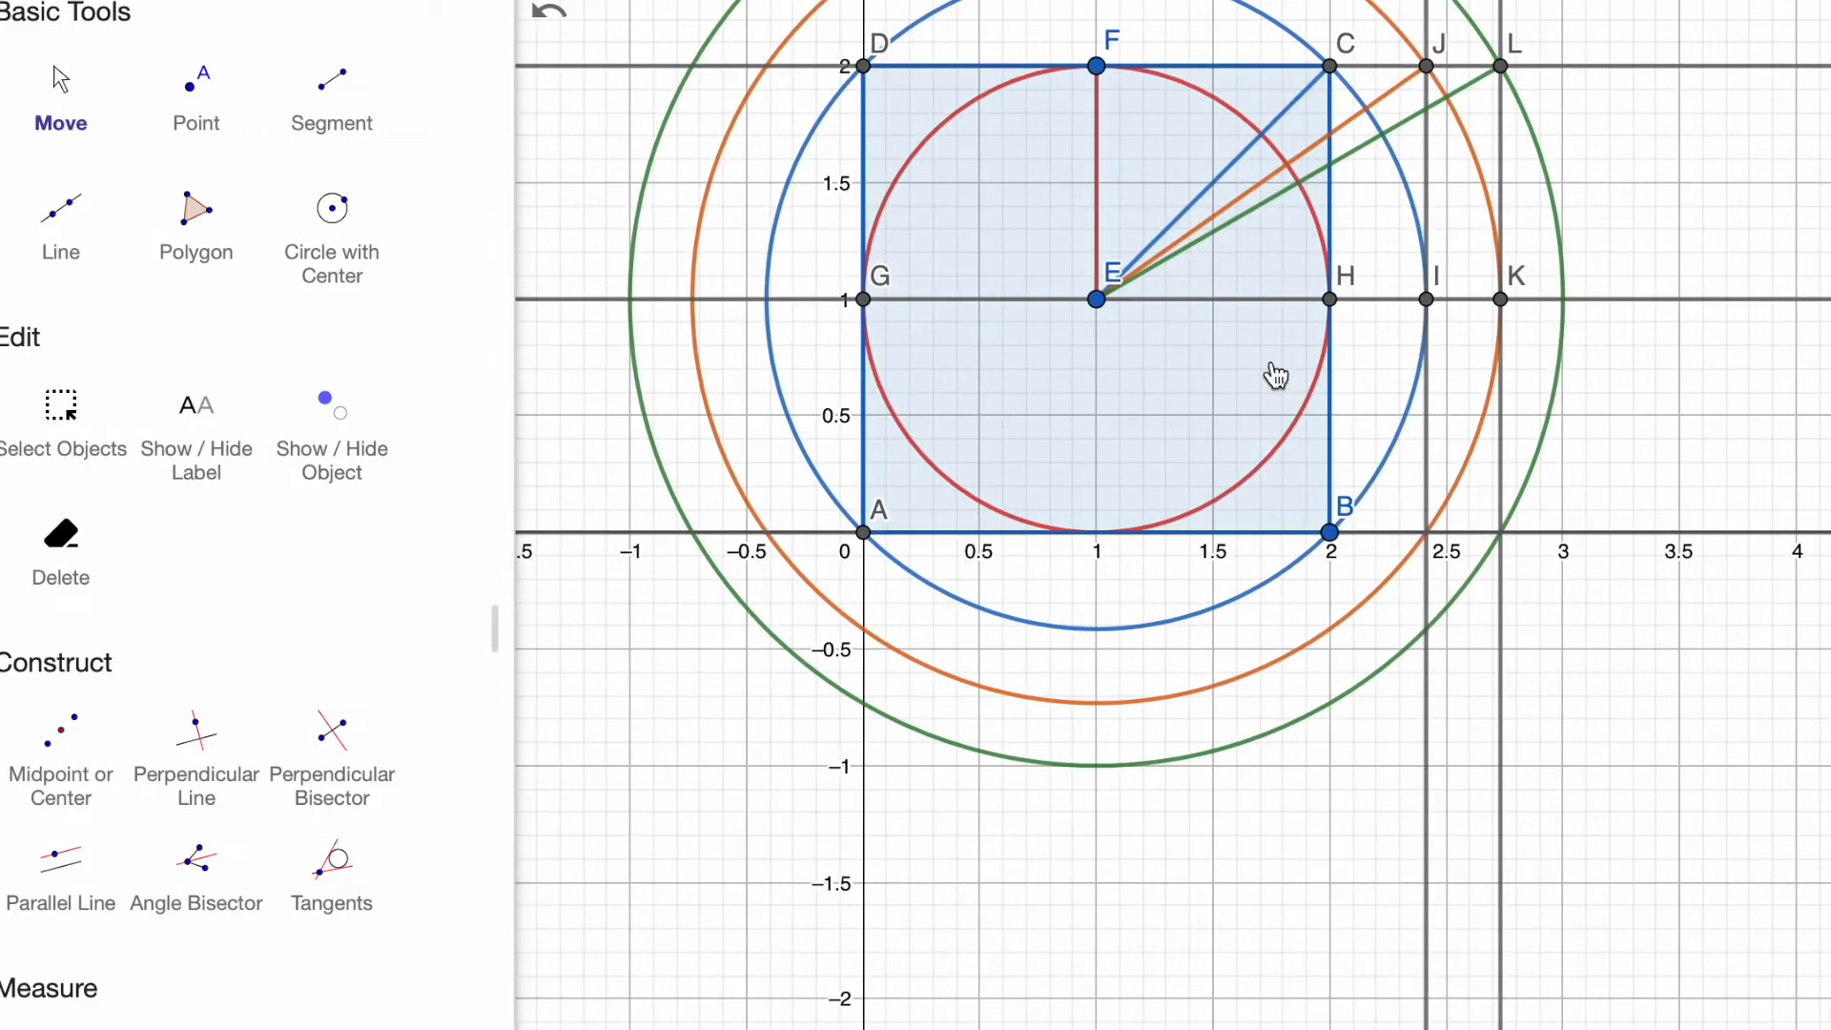
pyautogui.moveTo(629, 155); pyautogui.dragTo(685, 310)
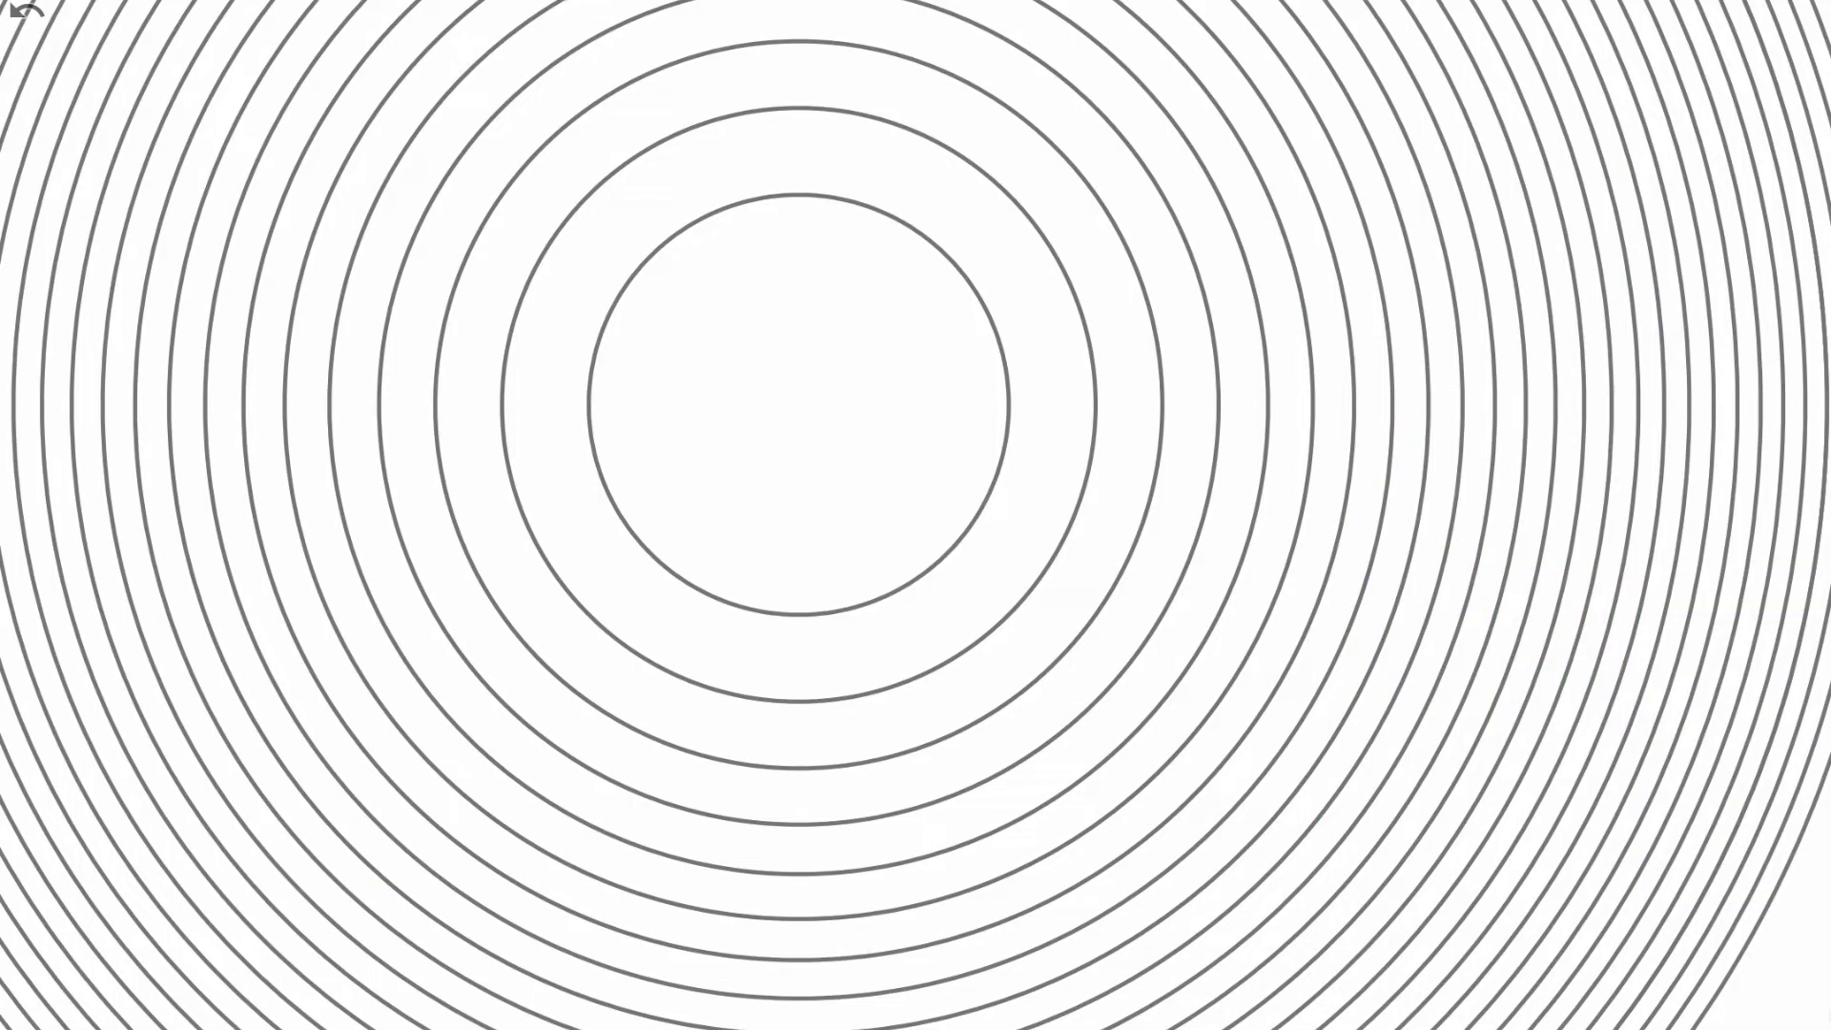
pyautogui.scroll(-5, 736, 381)
pyautogui.moveTo(736, 381); pyautogui.dragTo(917, 495)
pyautogui.scroll(-3, 959, 496)
pyautogui.scroll(5, 915, 489)
pyautogui.scroll(-2, 916, 489)
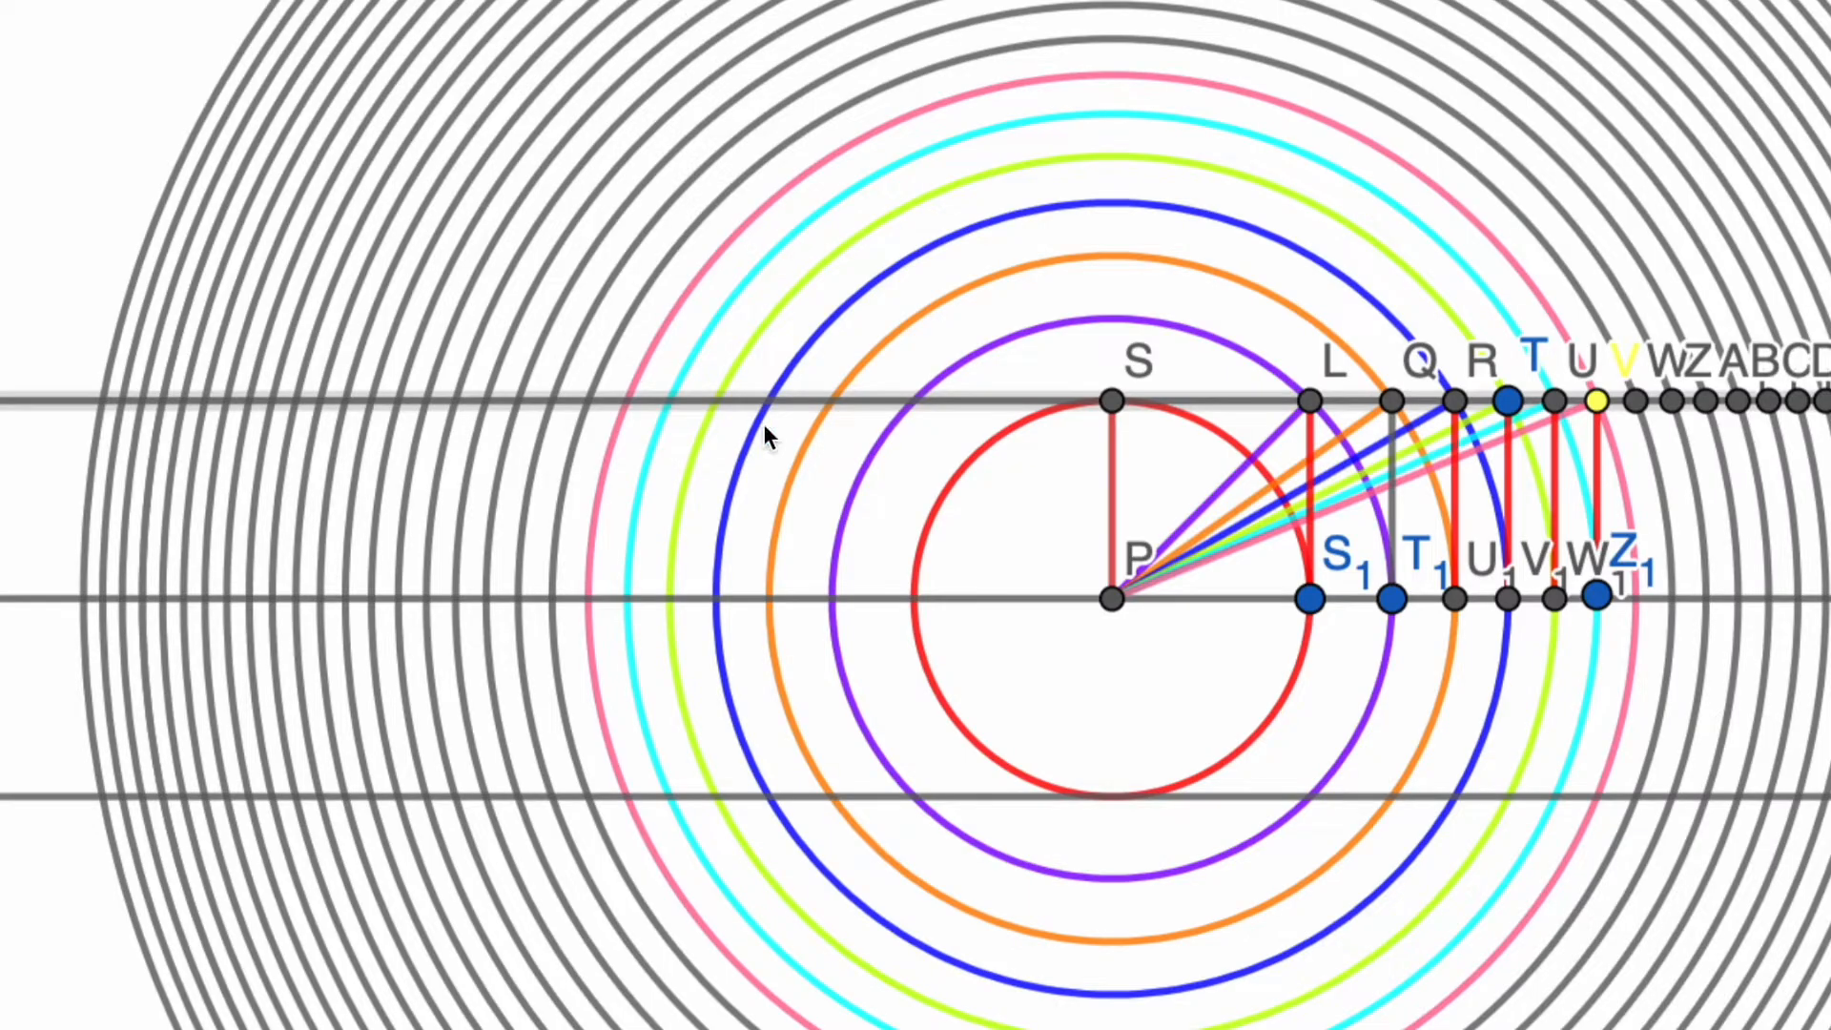
pyautogui.scroll(-3, 765, 437)
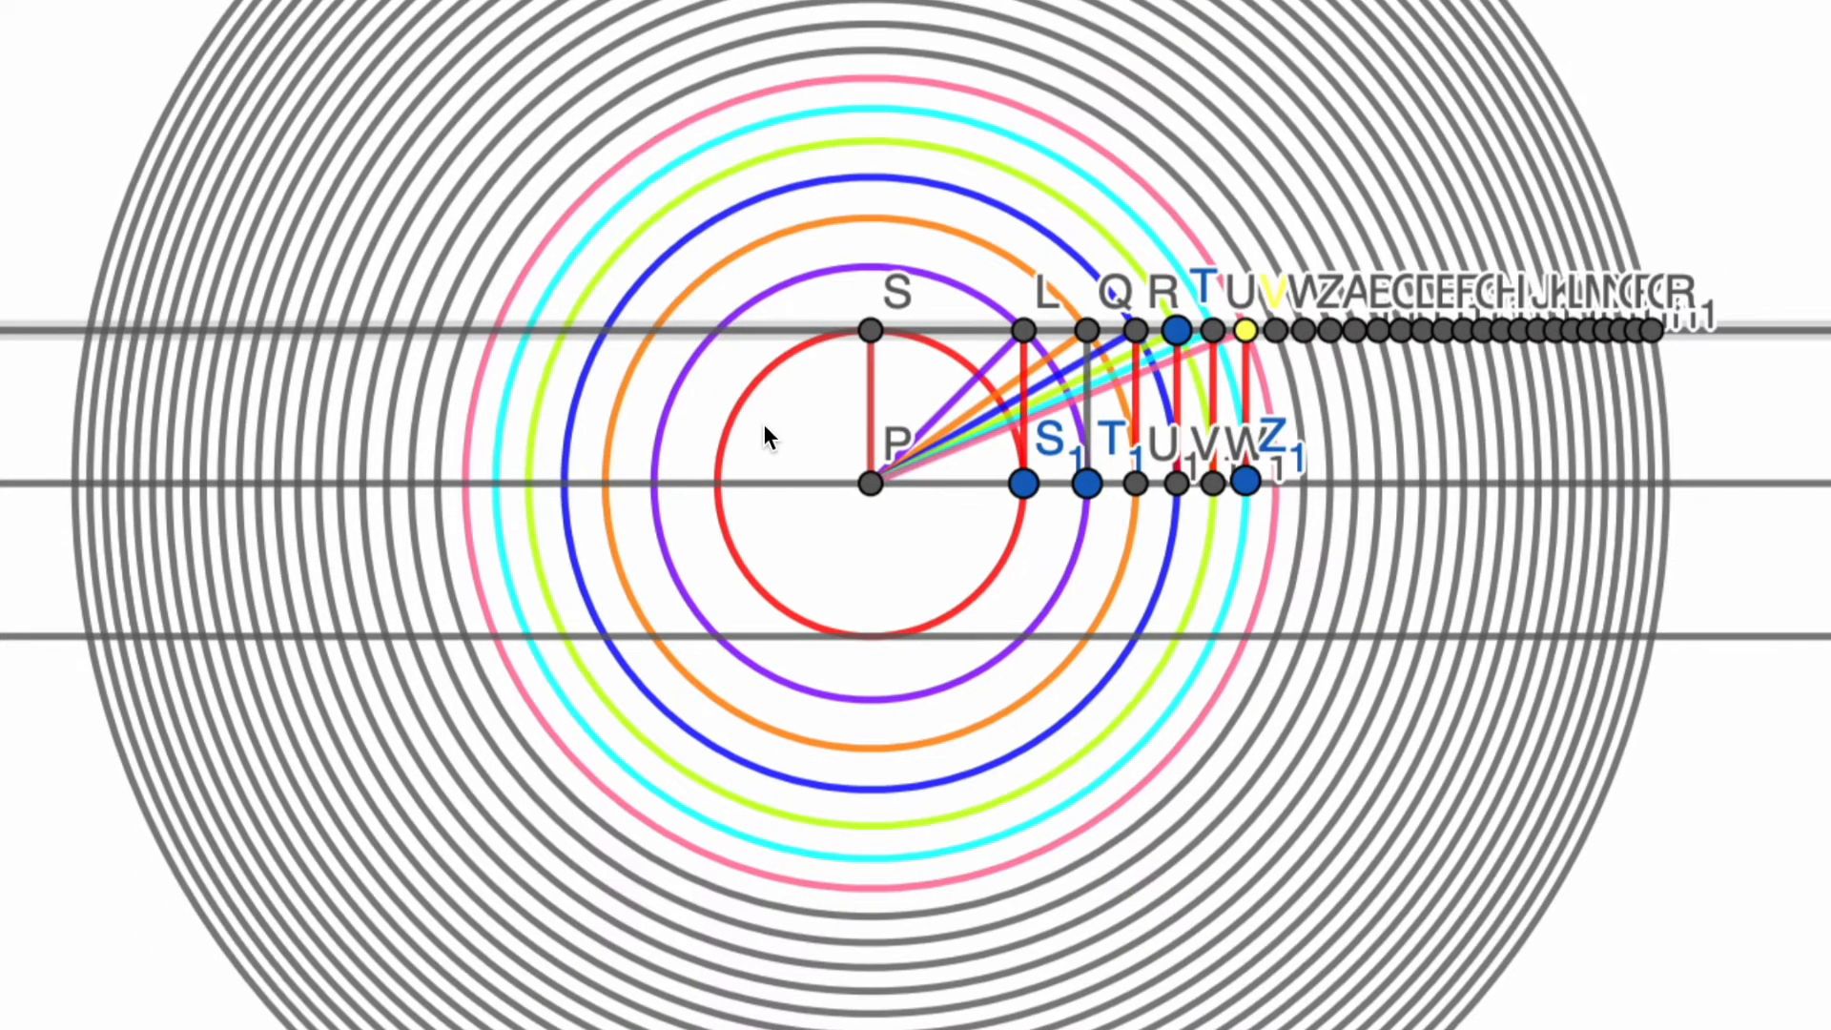
pyautogui.scroll(4, 766, 437)
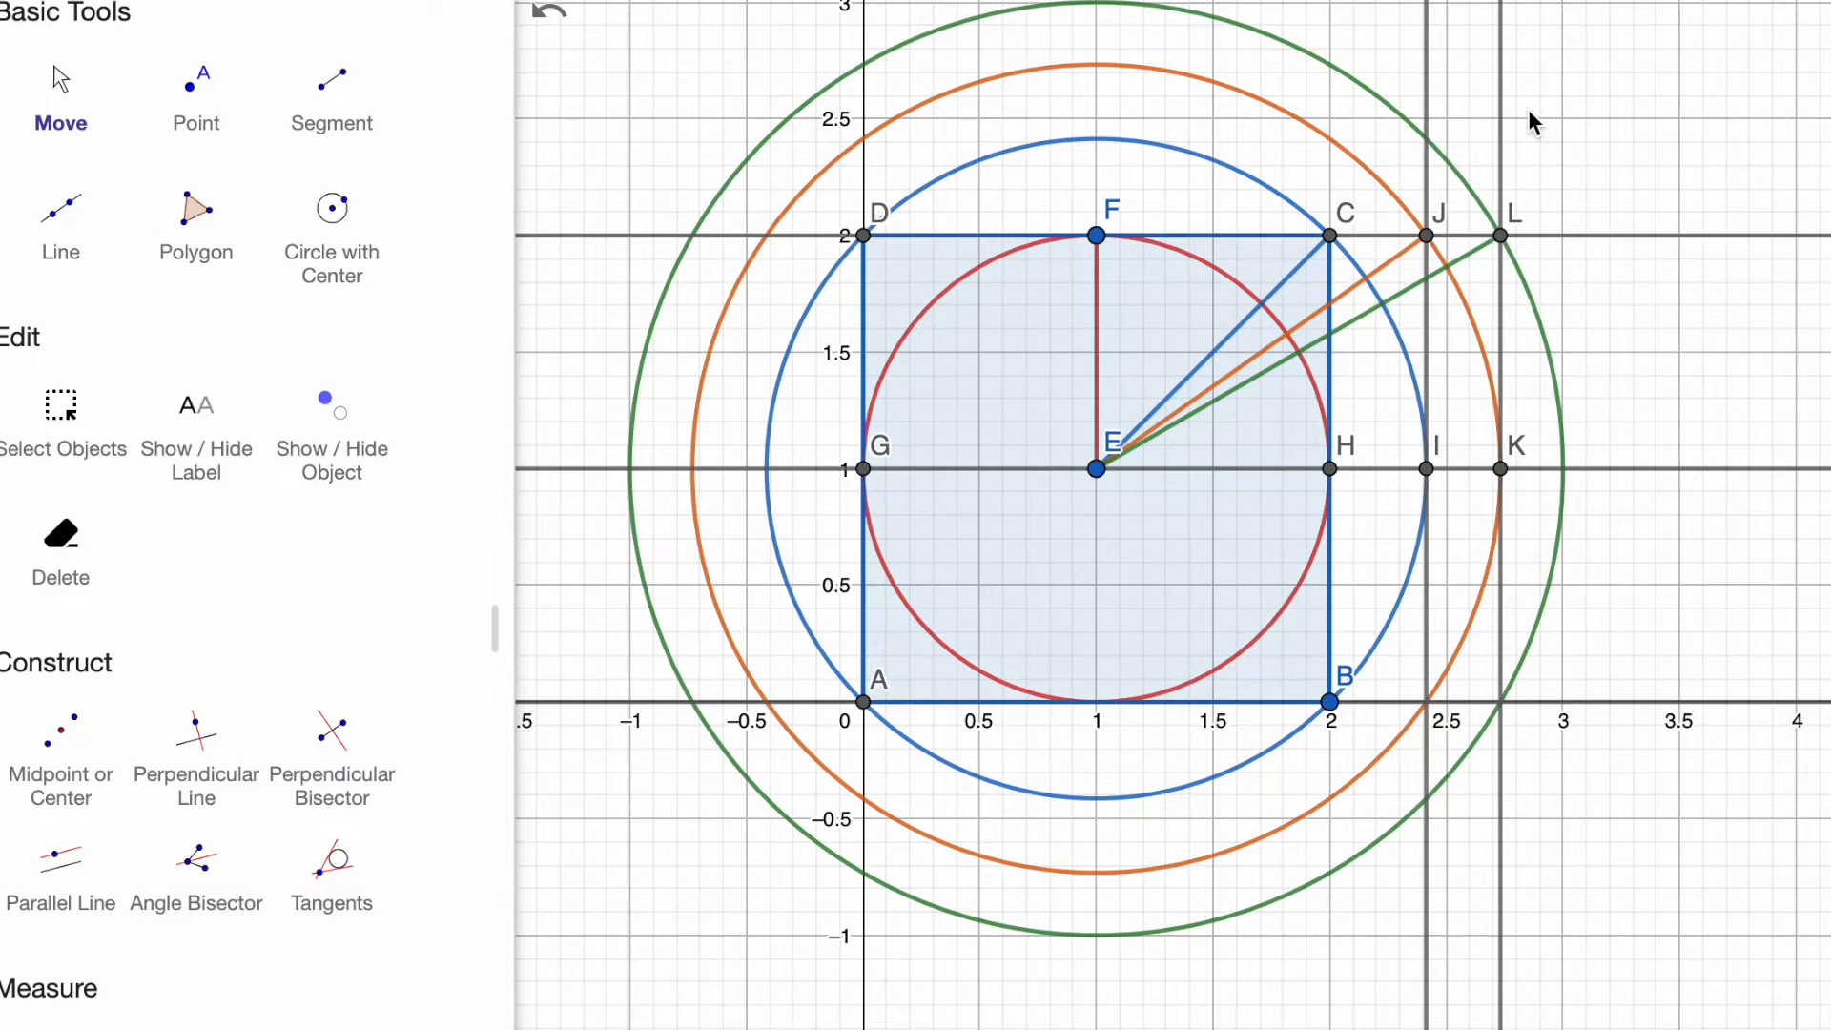
pyautogui.click(1500, 112)
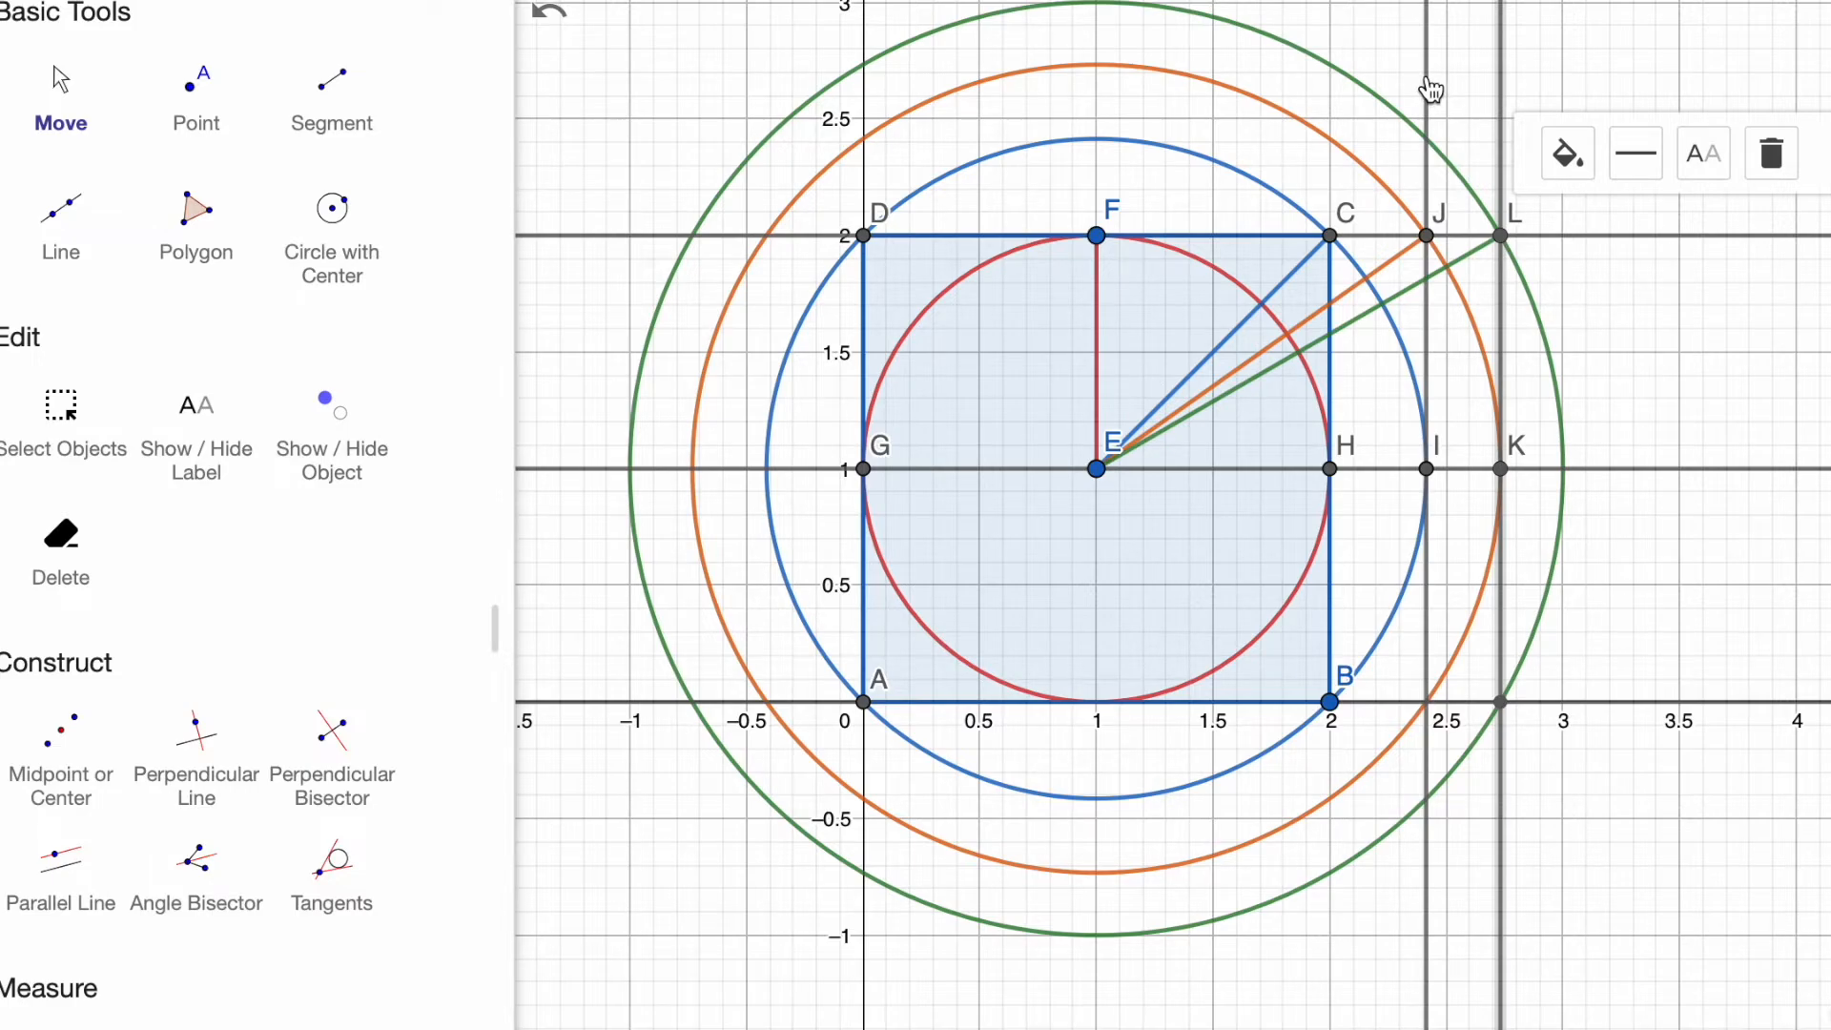
pyautogui.click(1428, 87)
pyautogui.scroll(-1, 1642, 272)
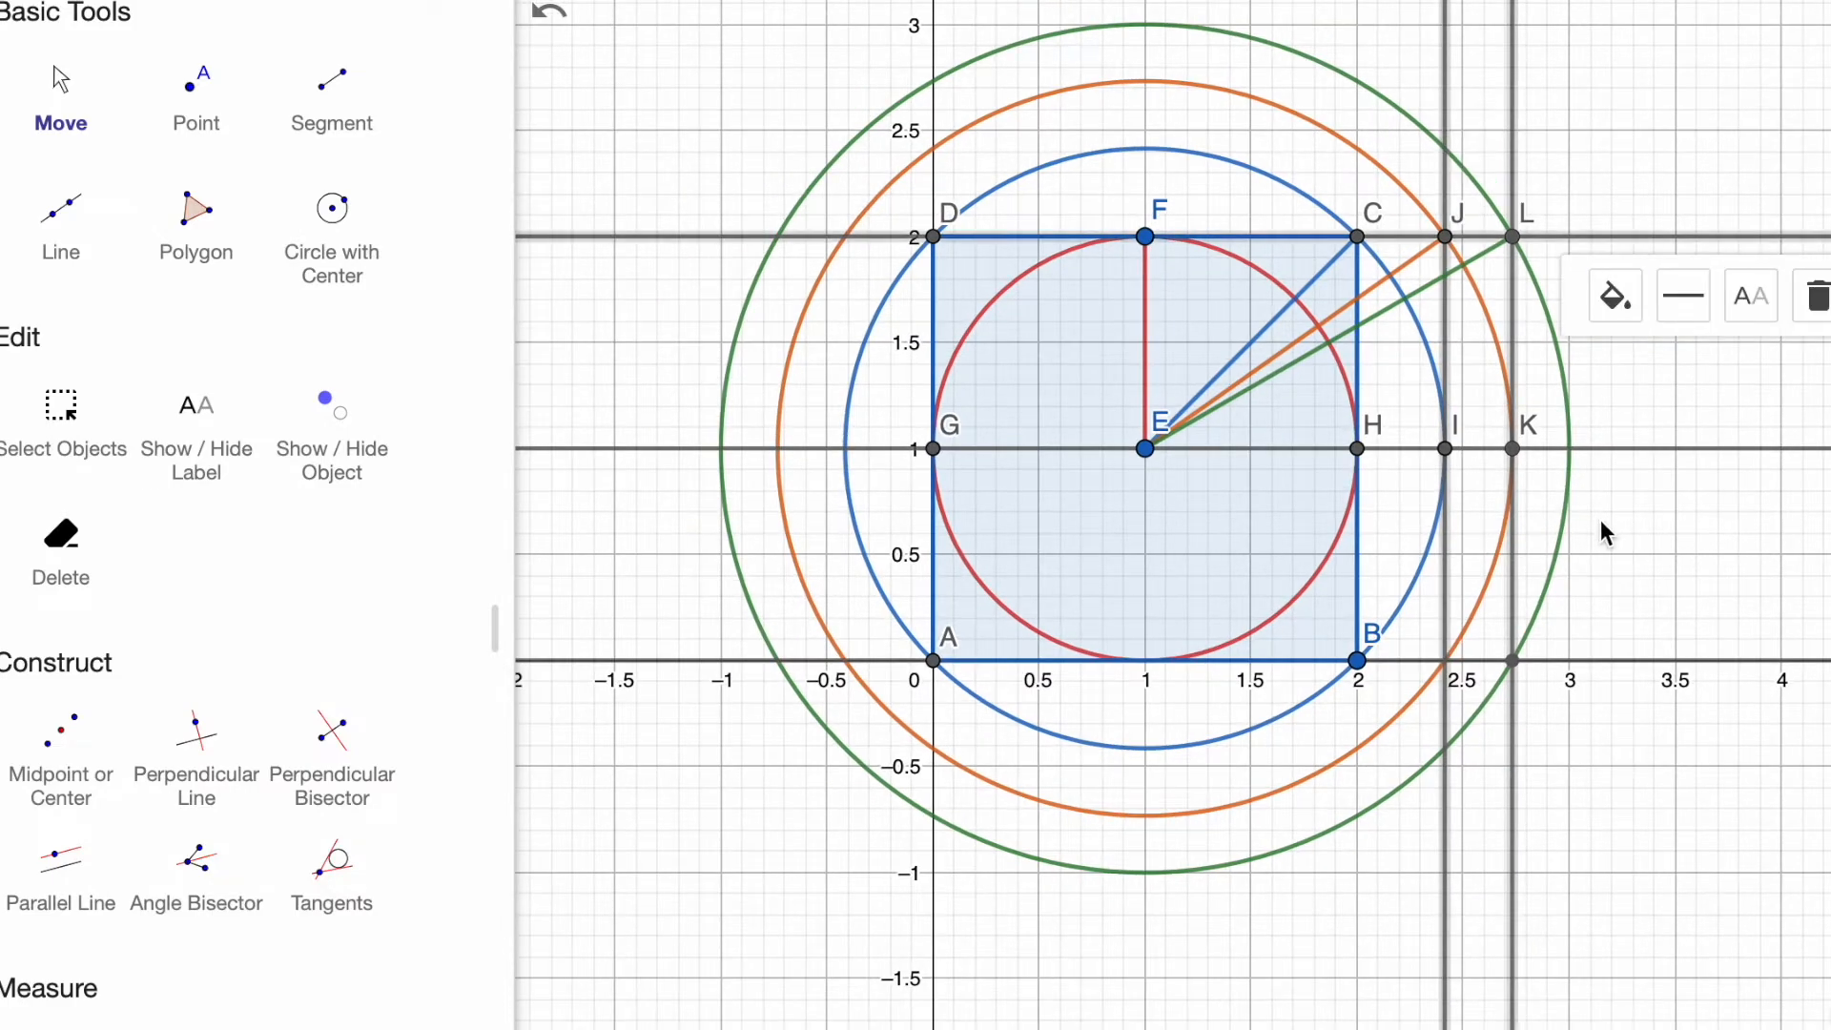
pyautogui.click(1646, 450)
pyautogui.click(1590, 248)
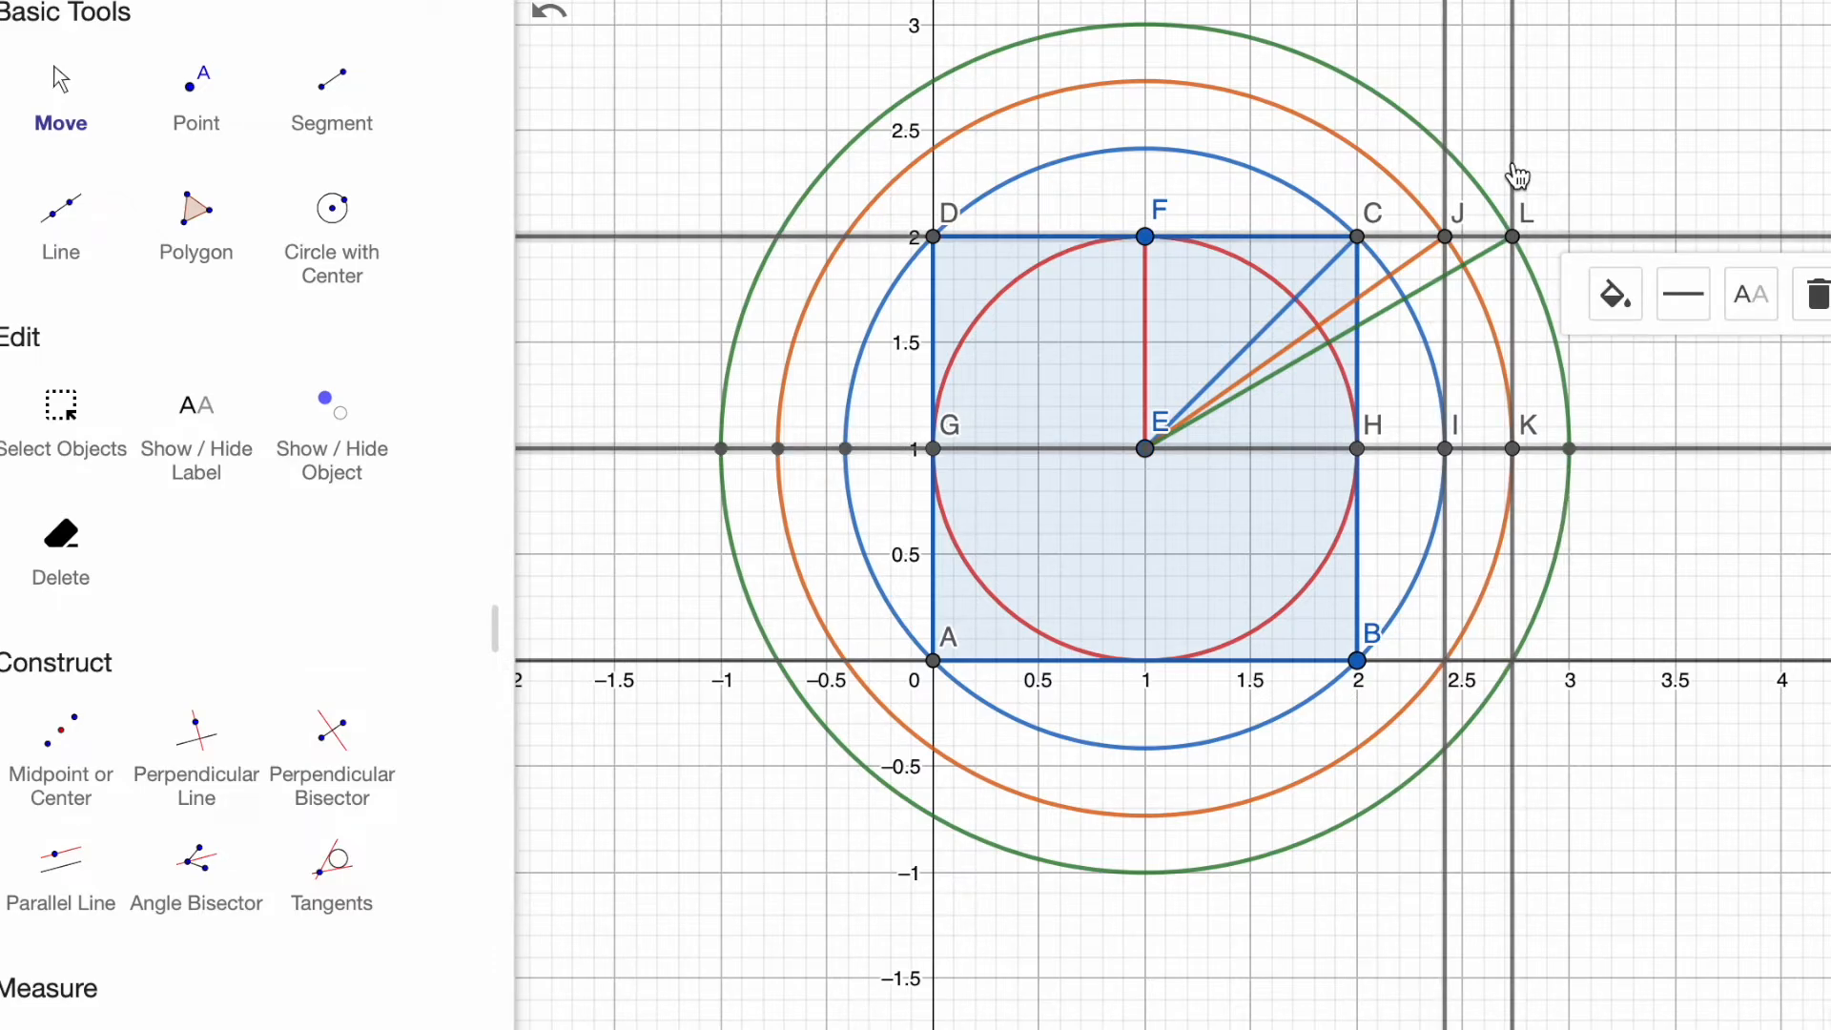
pyautogui.click(1440, 120)
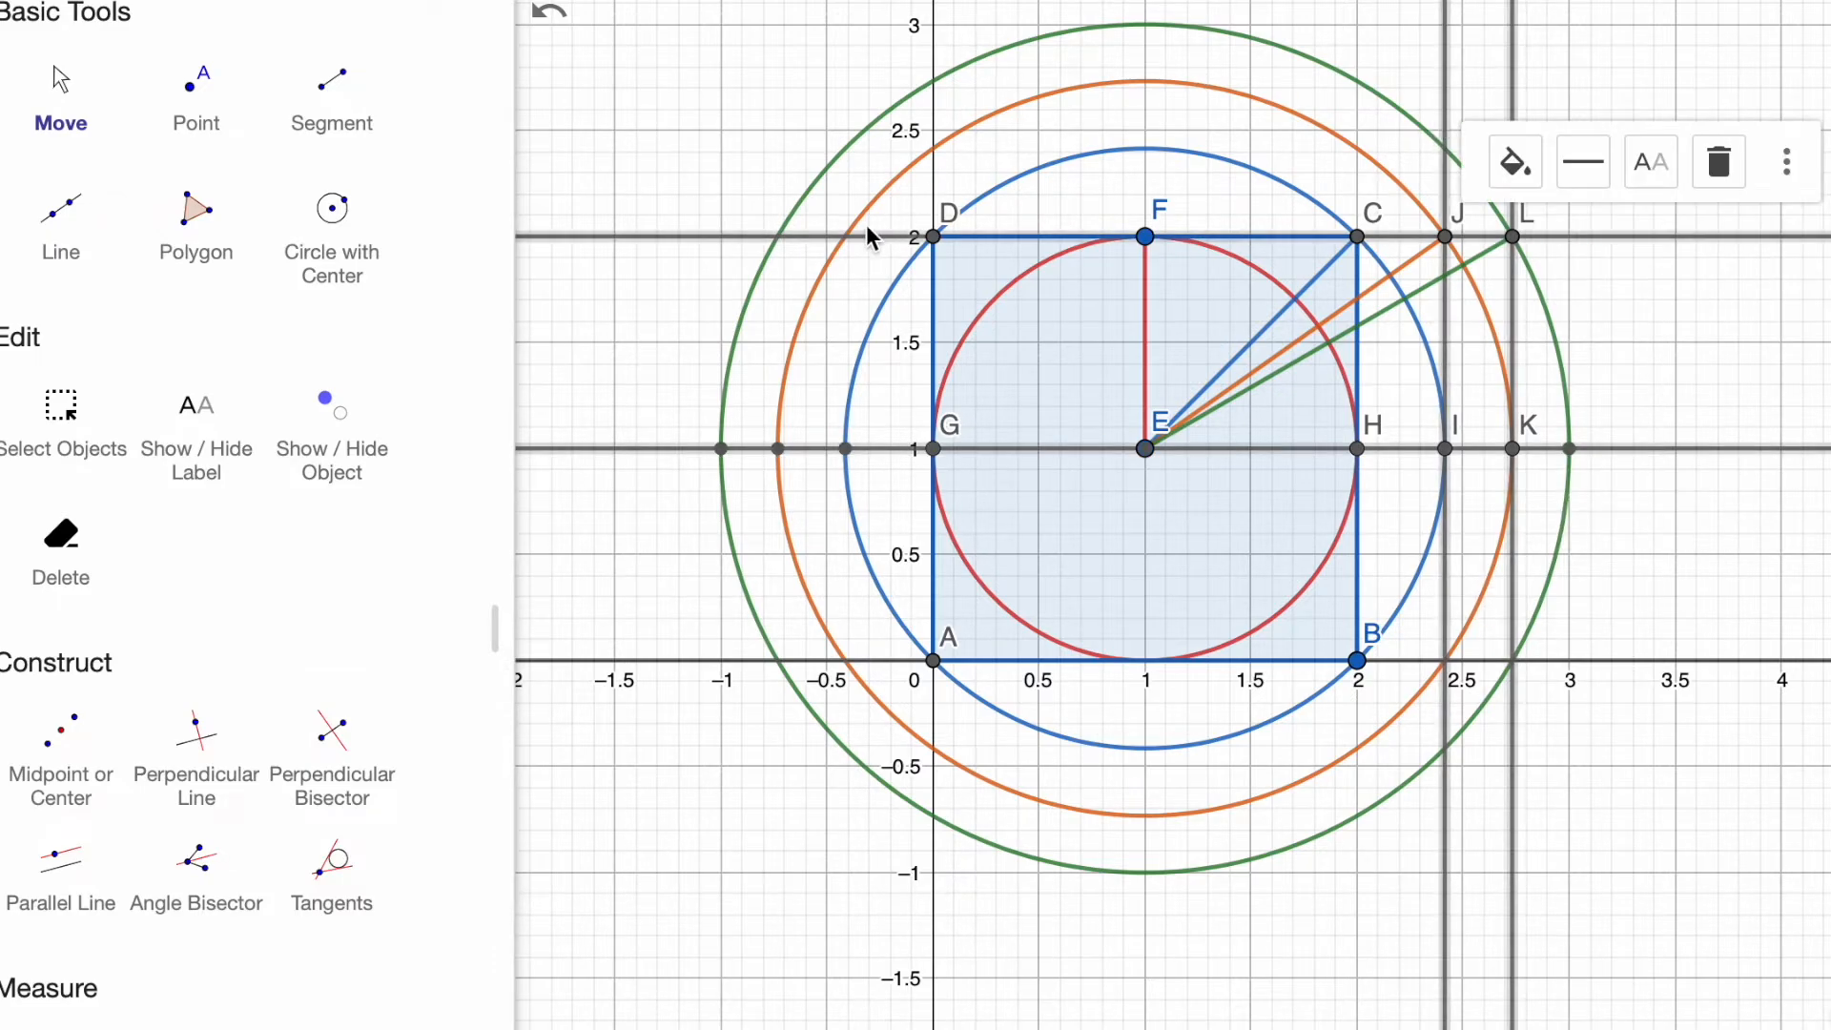
pyautogui.click(722, 678)
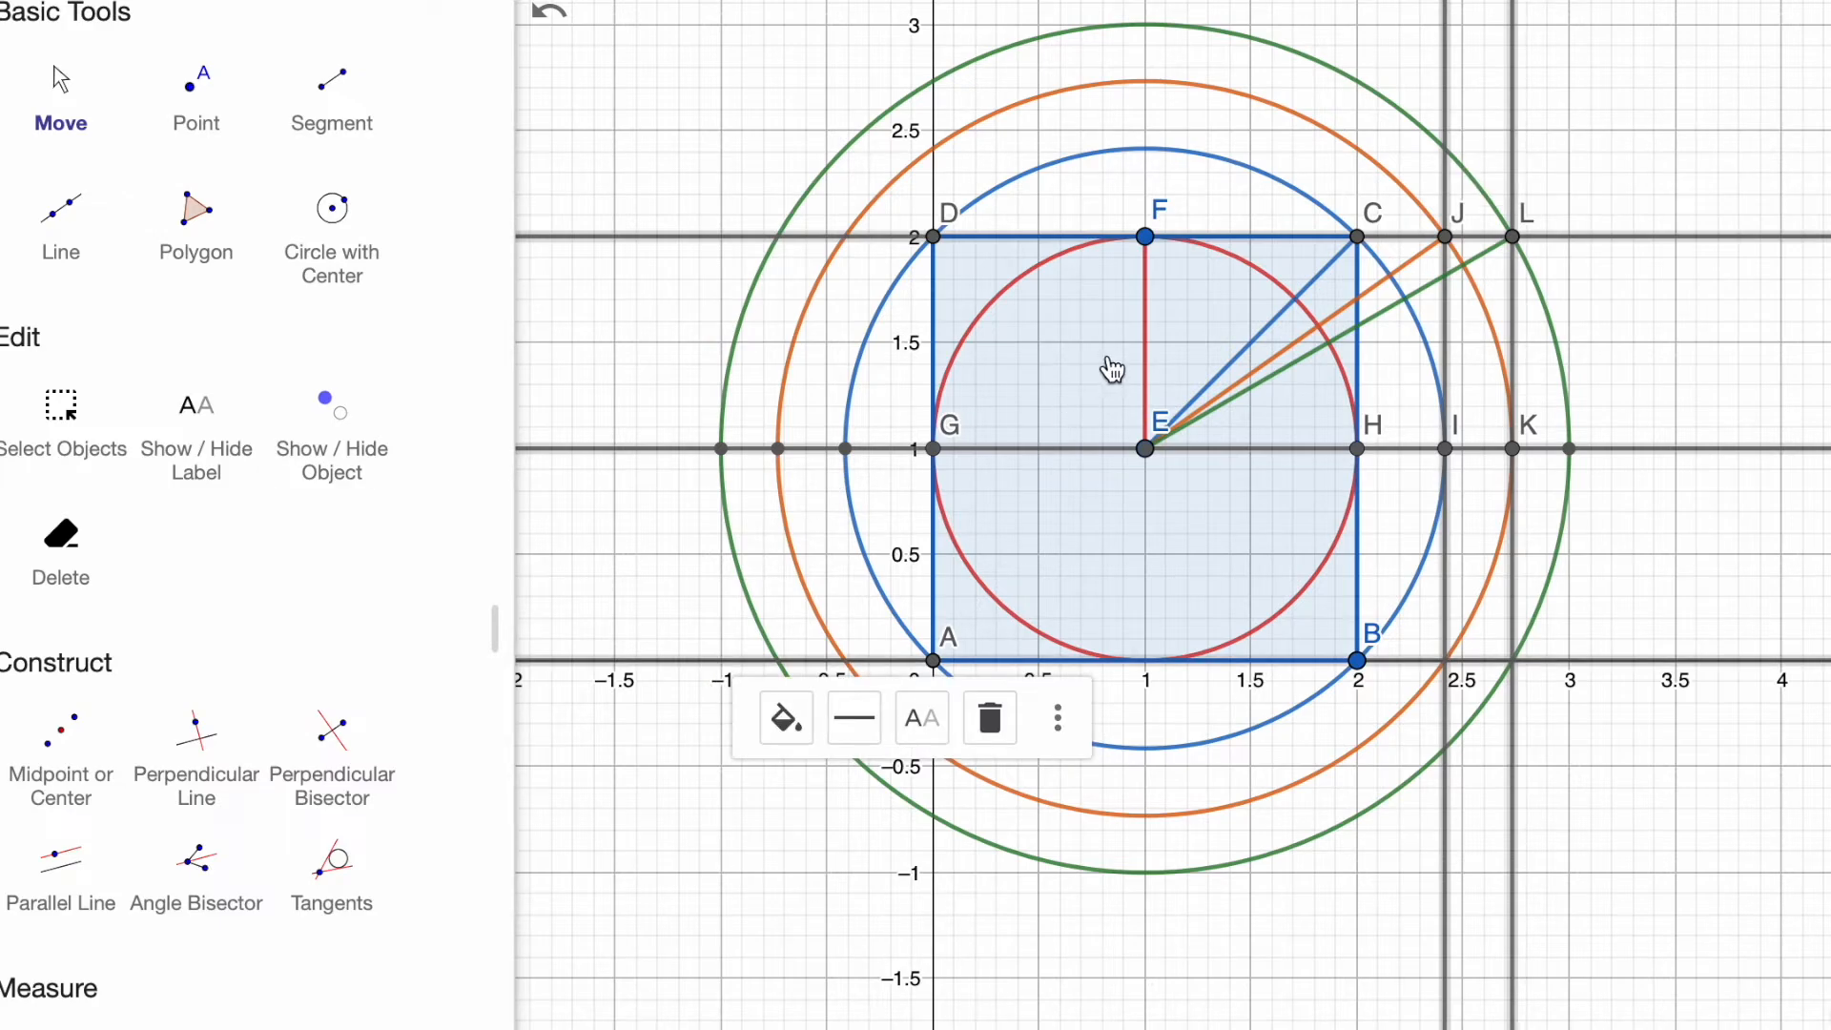
pyautogui.click(1151, 376)
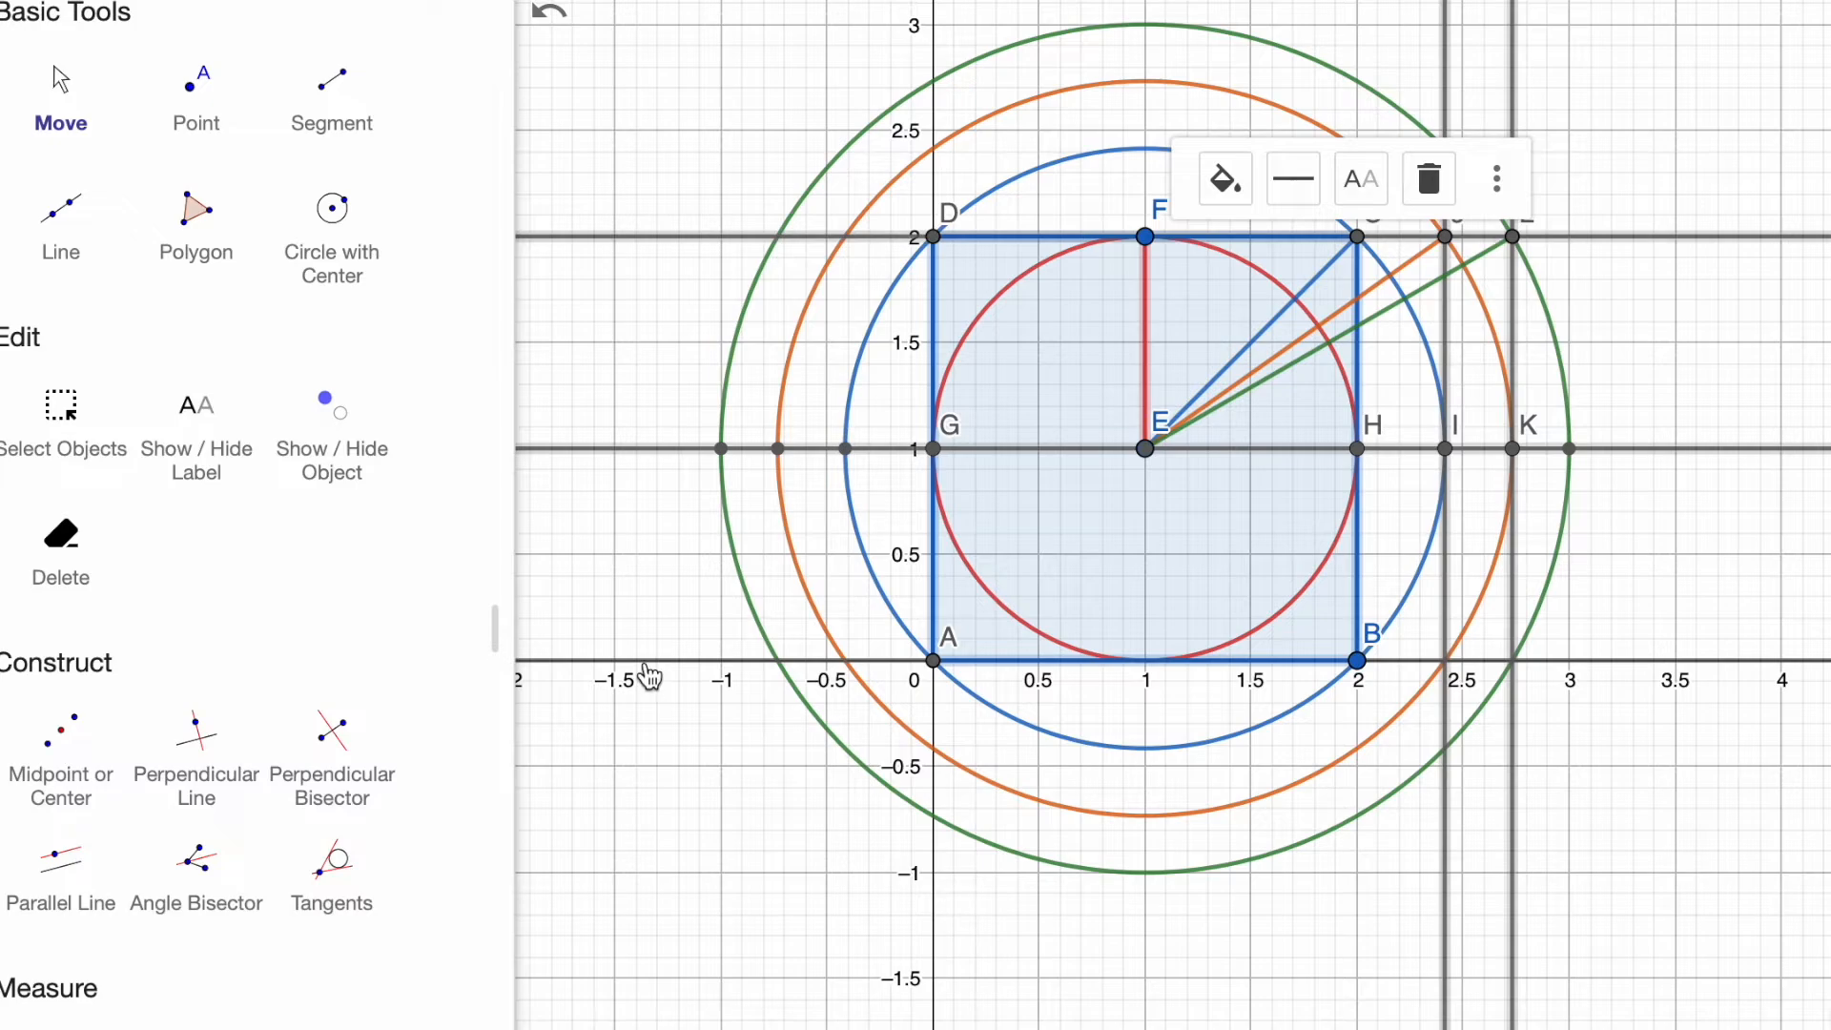
pyautogui.click(652, 633)
# - Hide the horizontal helper lines through E and F together with the vertical helper lines through J and L
pyautogui.click(652, 665)
pyautogui.click(649, 448)
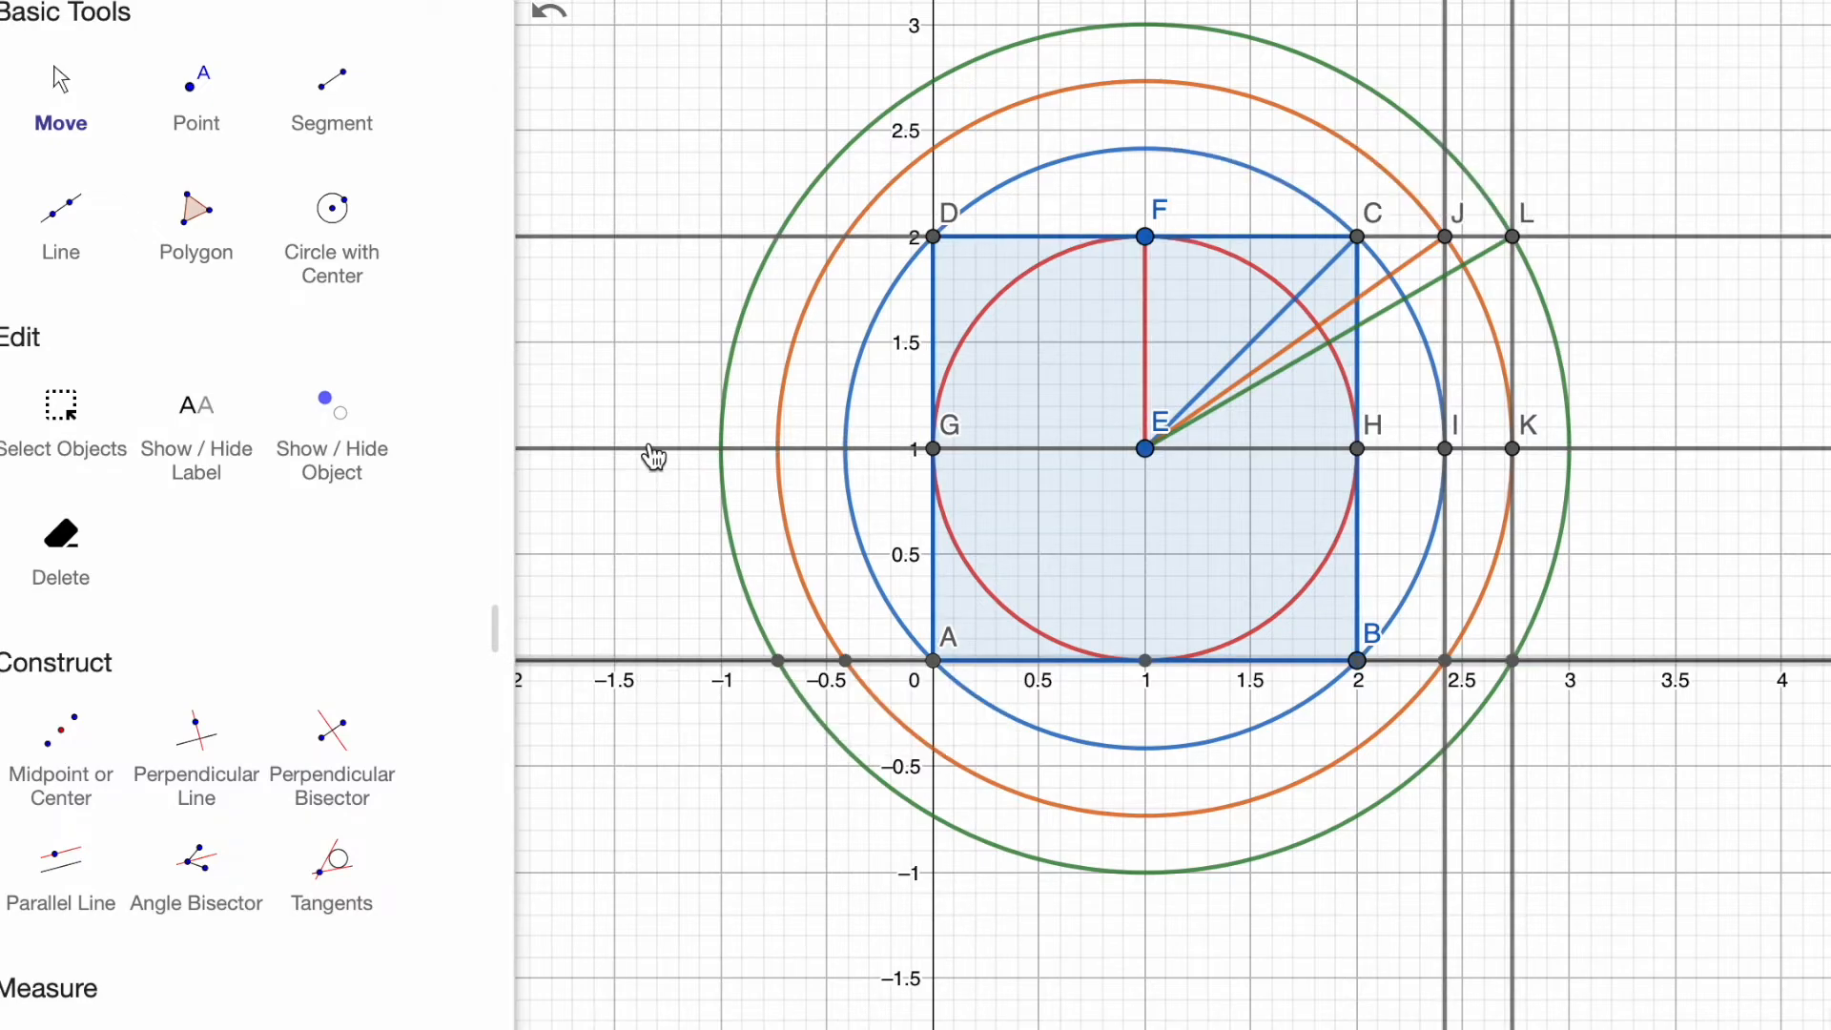
pyautogui.click(657, 450)
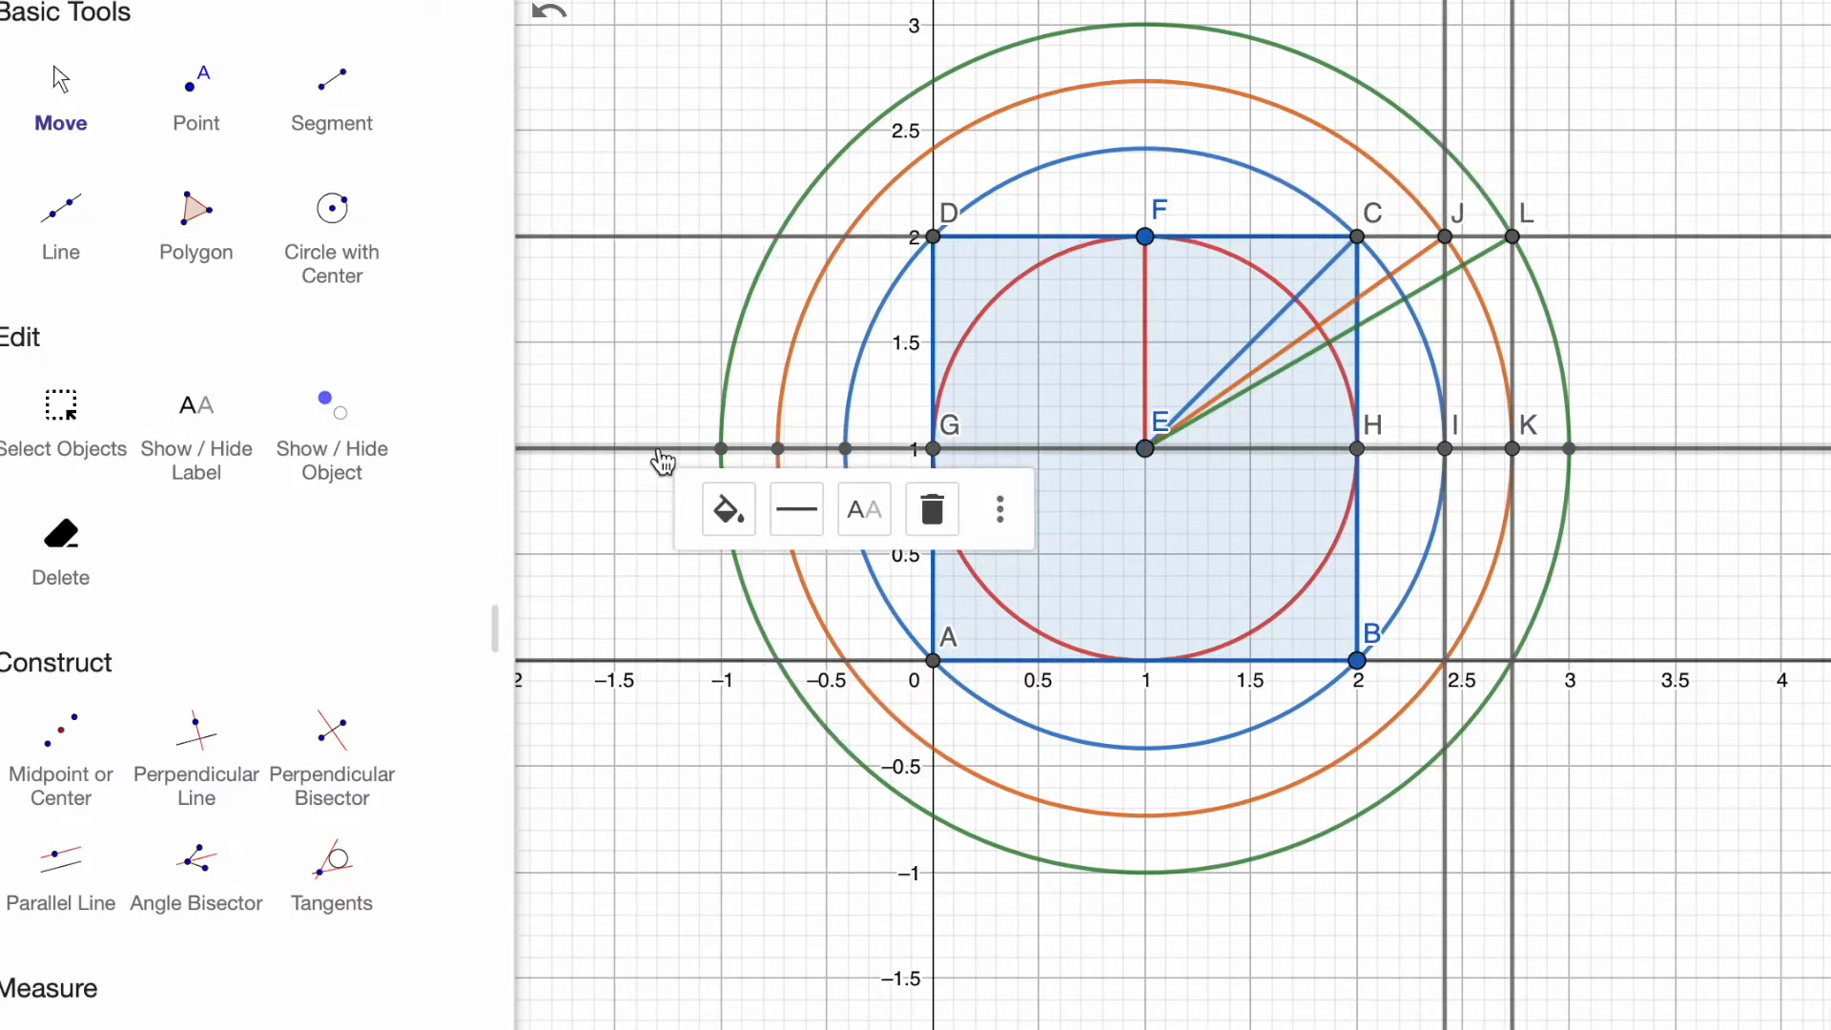
pyautogui.keyDown('super'); pyautogui.click(680, 239); pyautogui.keyUp('super')
pyautogui.keyDown('super'); pyautogui.click(696, 659); pyautogui.keyUp('super')
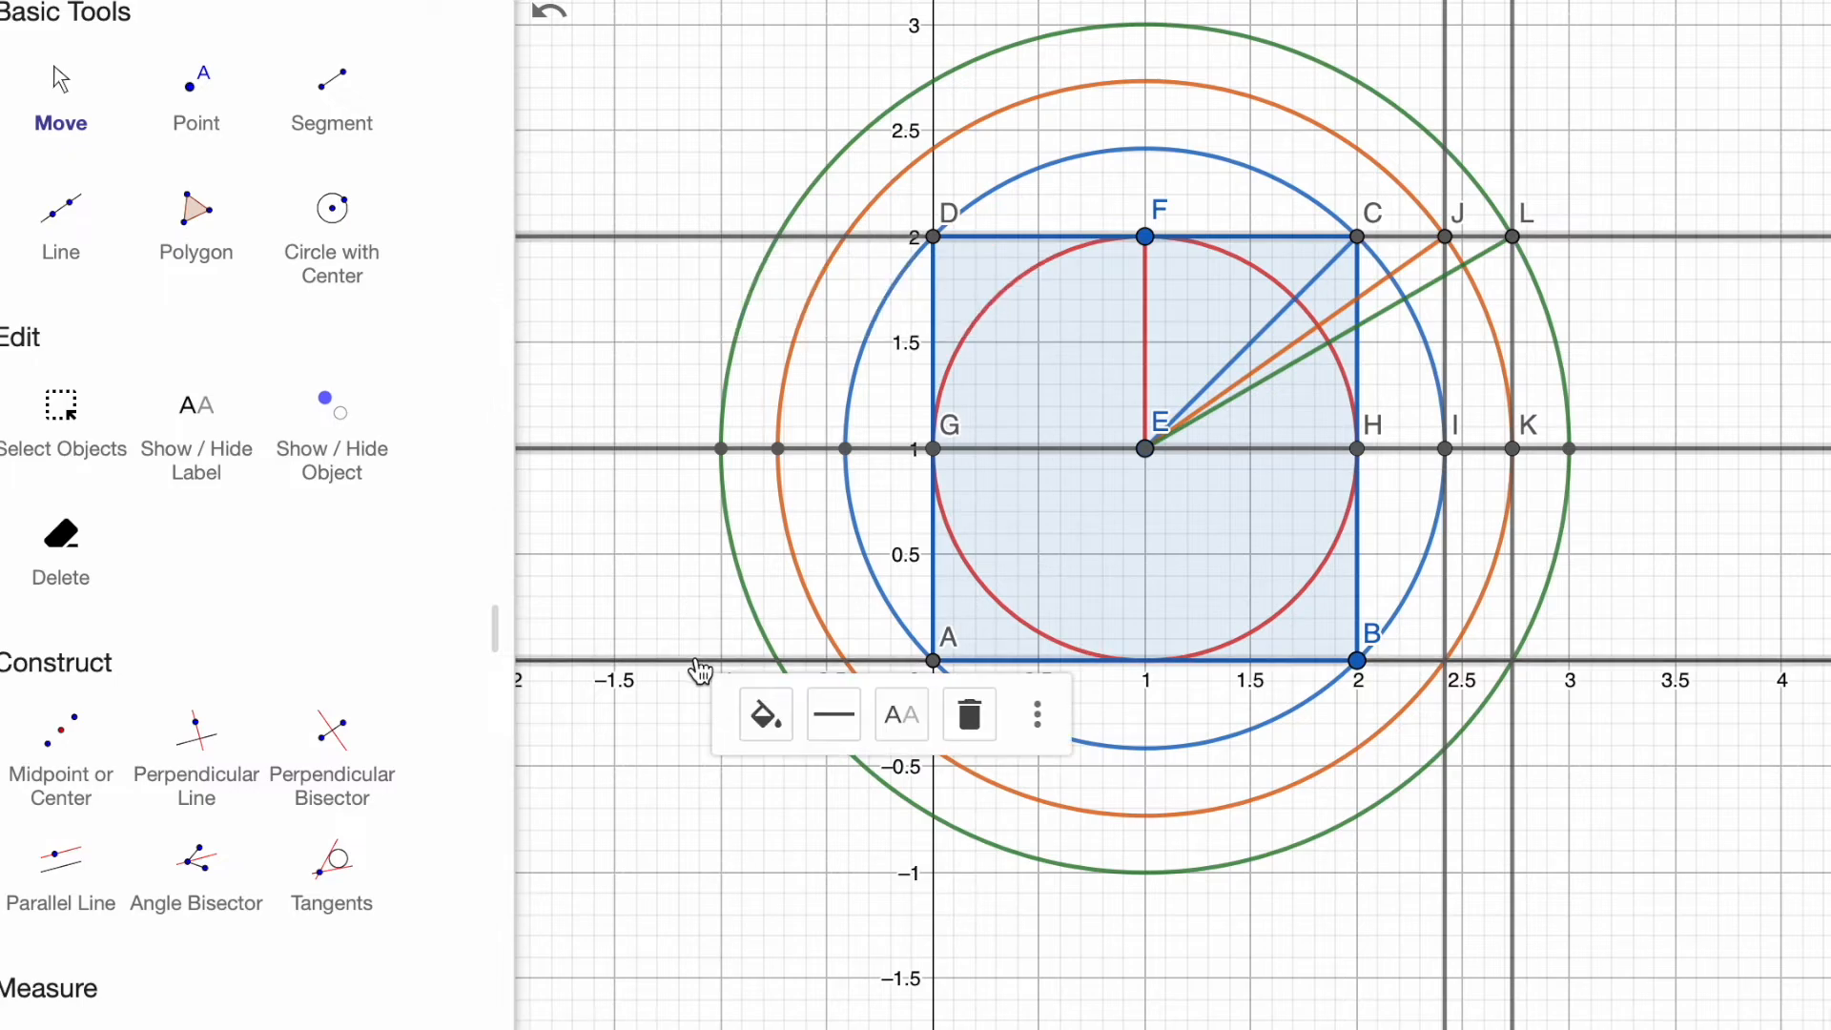
pyautogui.keyDown('super'); pyautogui.click(1446, 36); pyautogui.keyUp('super')
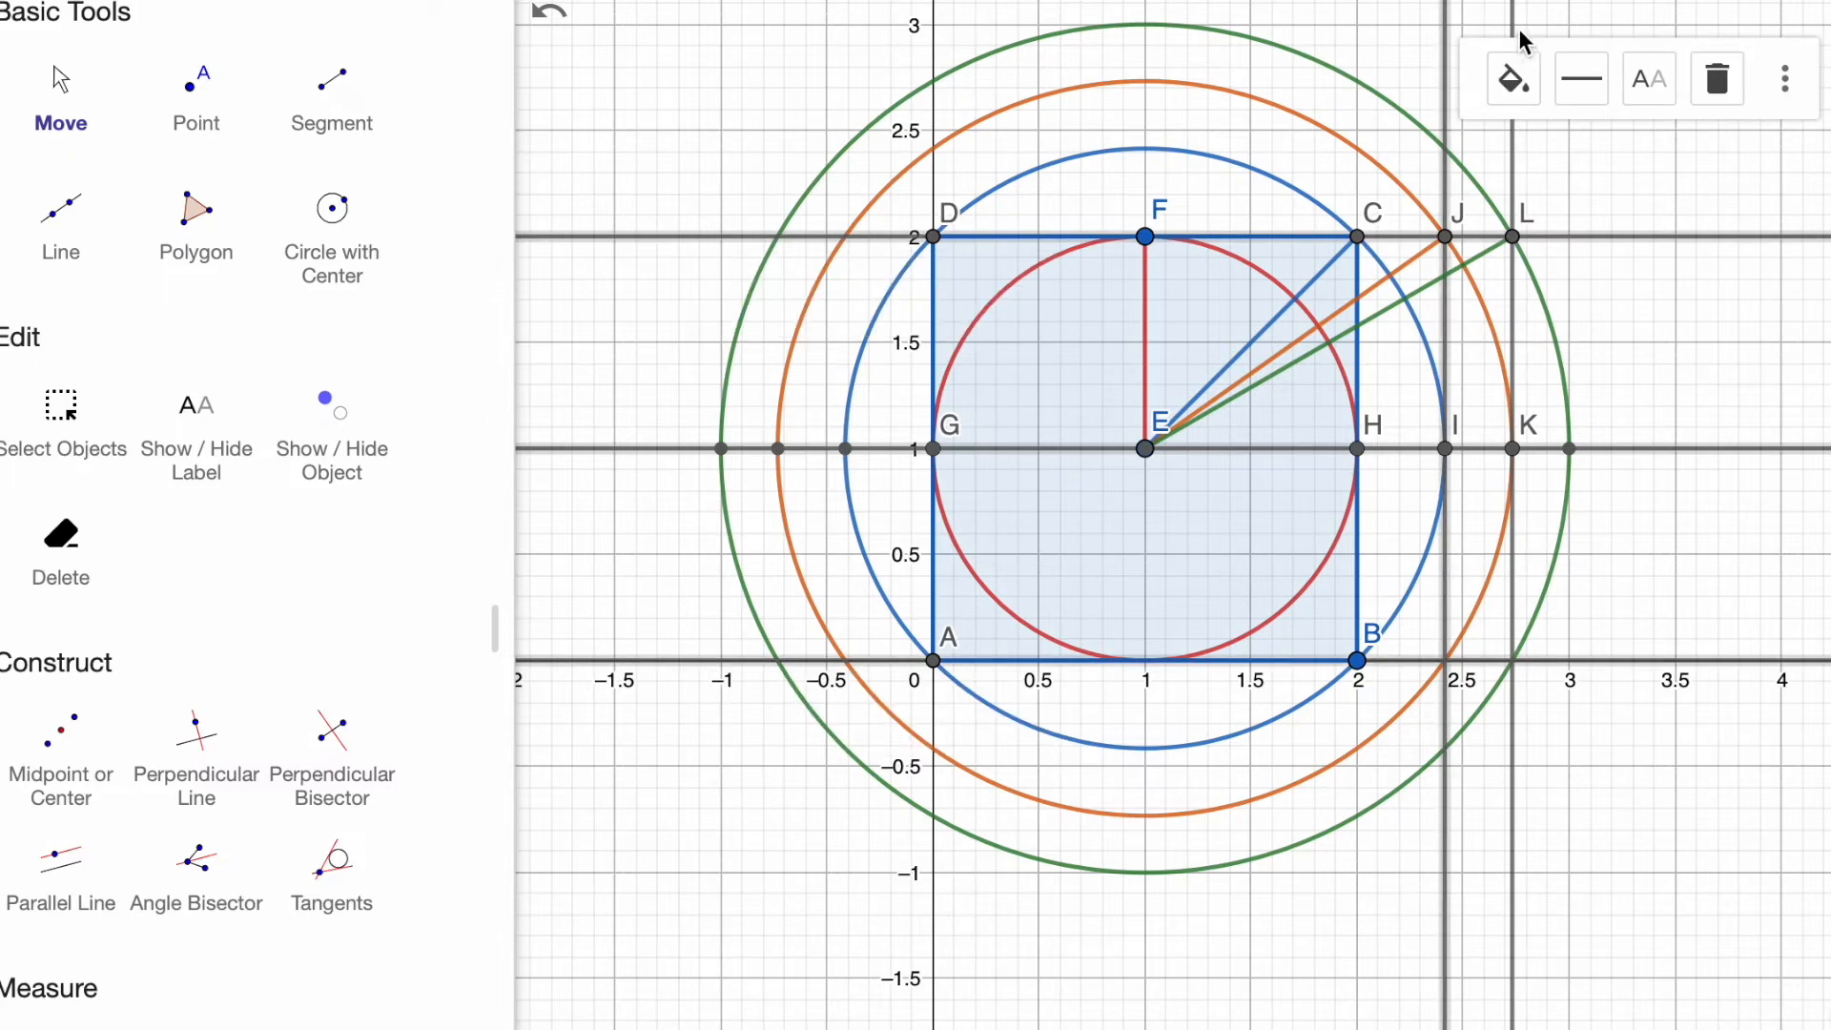
pyautogui.keyDown('super'); pyautogui.click(1515, 38); pyautogui.keyUp('super')
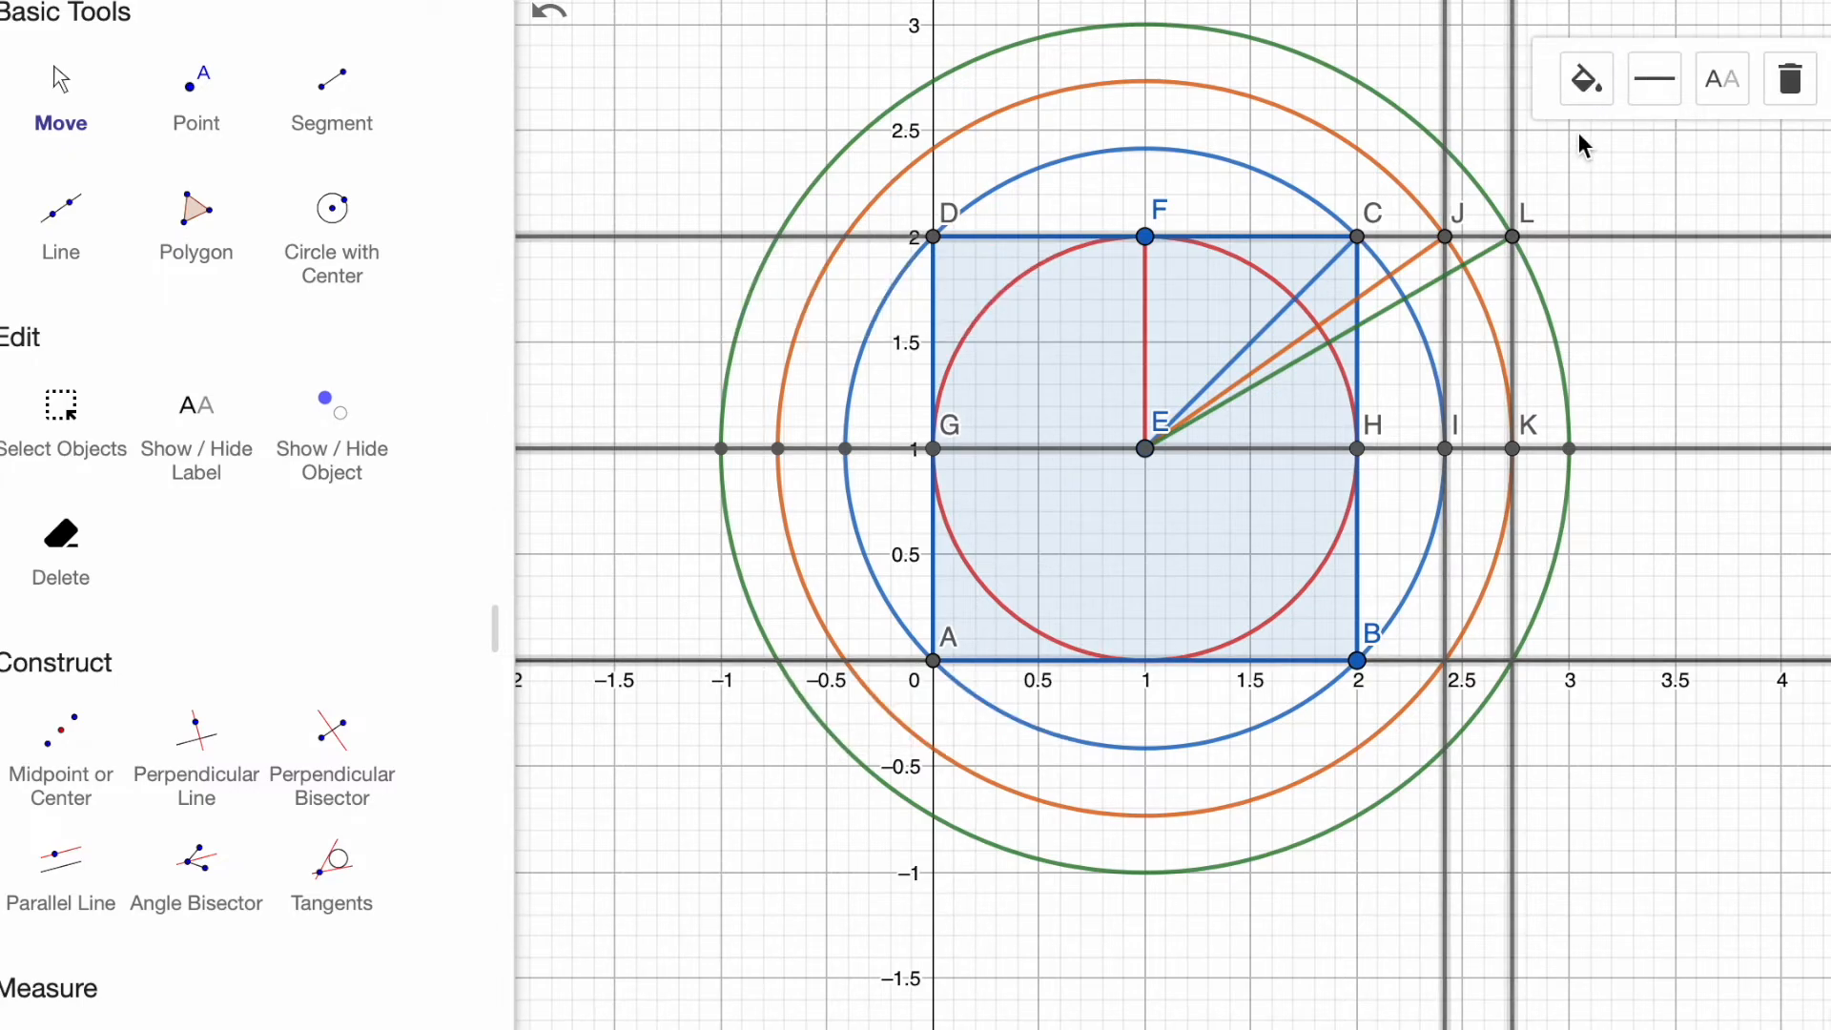
pyautogui.scroll(-2, 1625, 43)
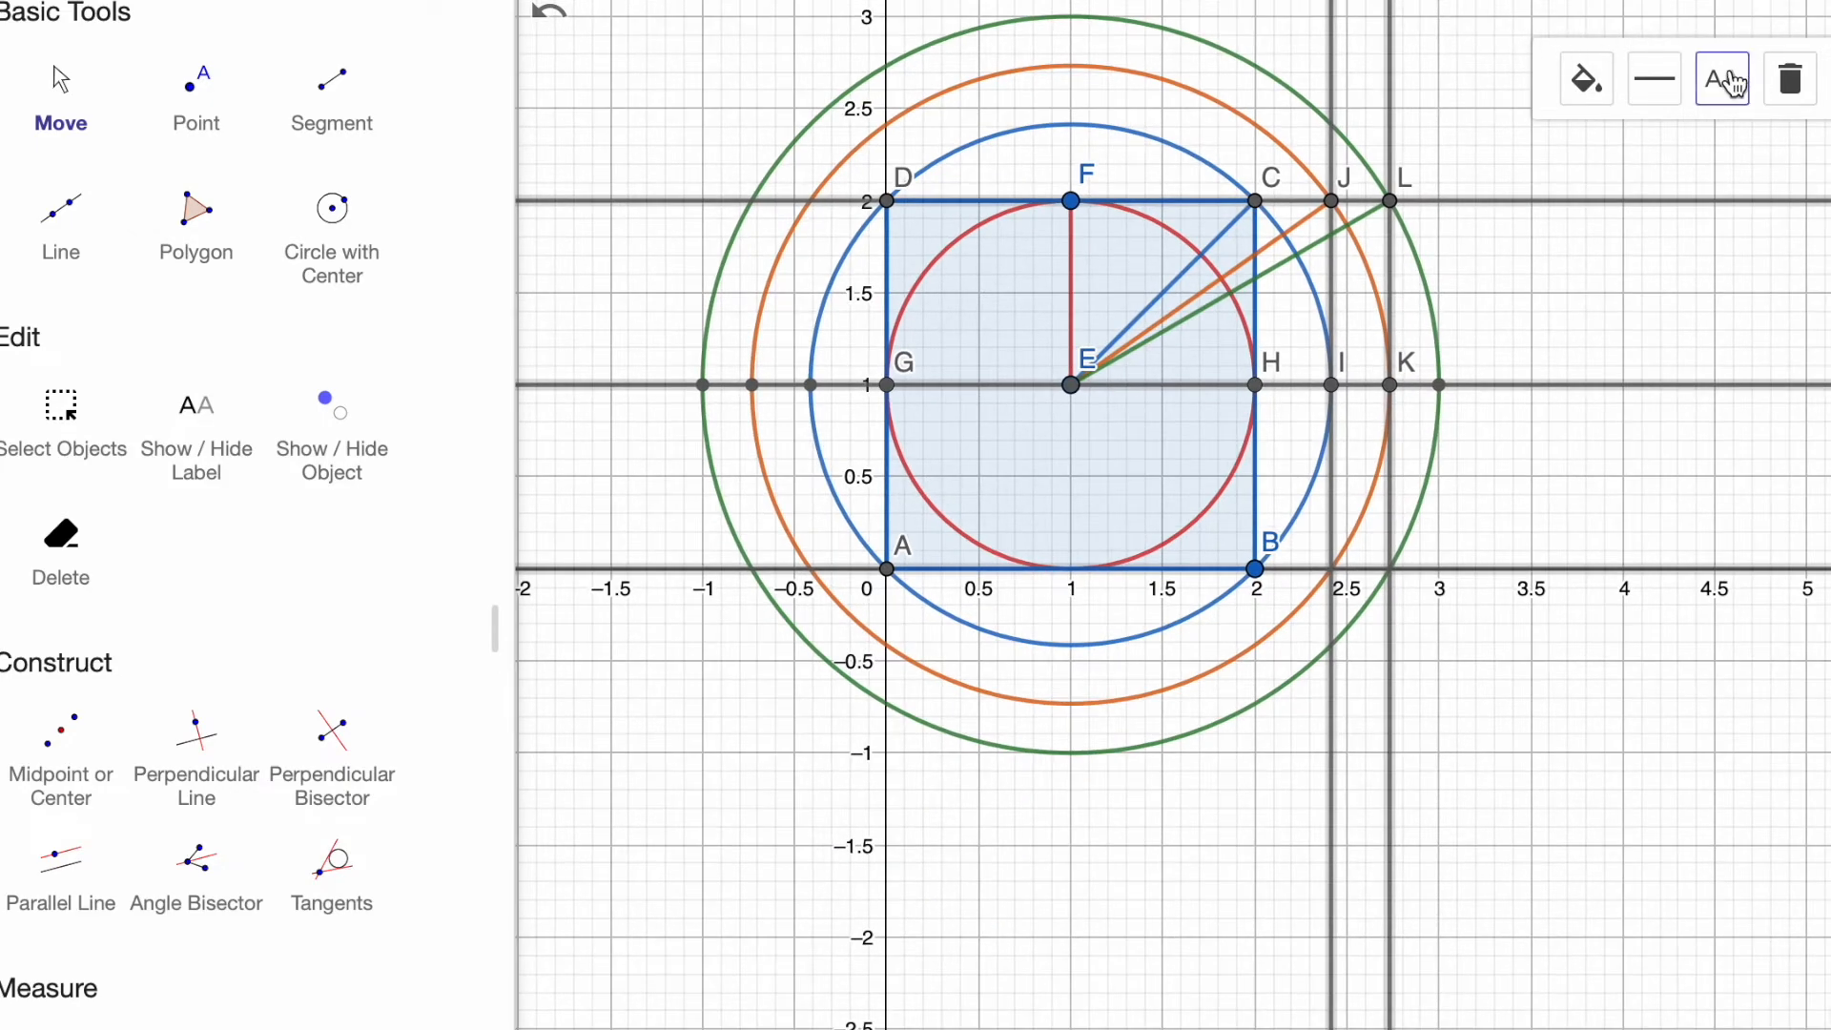
pyautogui.scroll(-4, 1720, 84)
pyautogui.scroll(3, 918, 420)
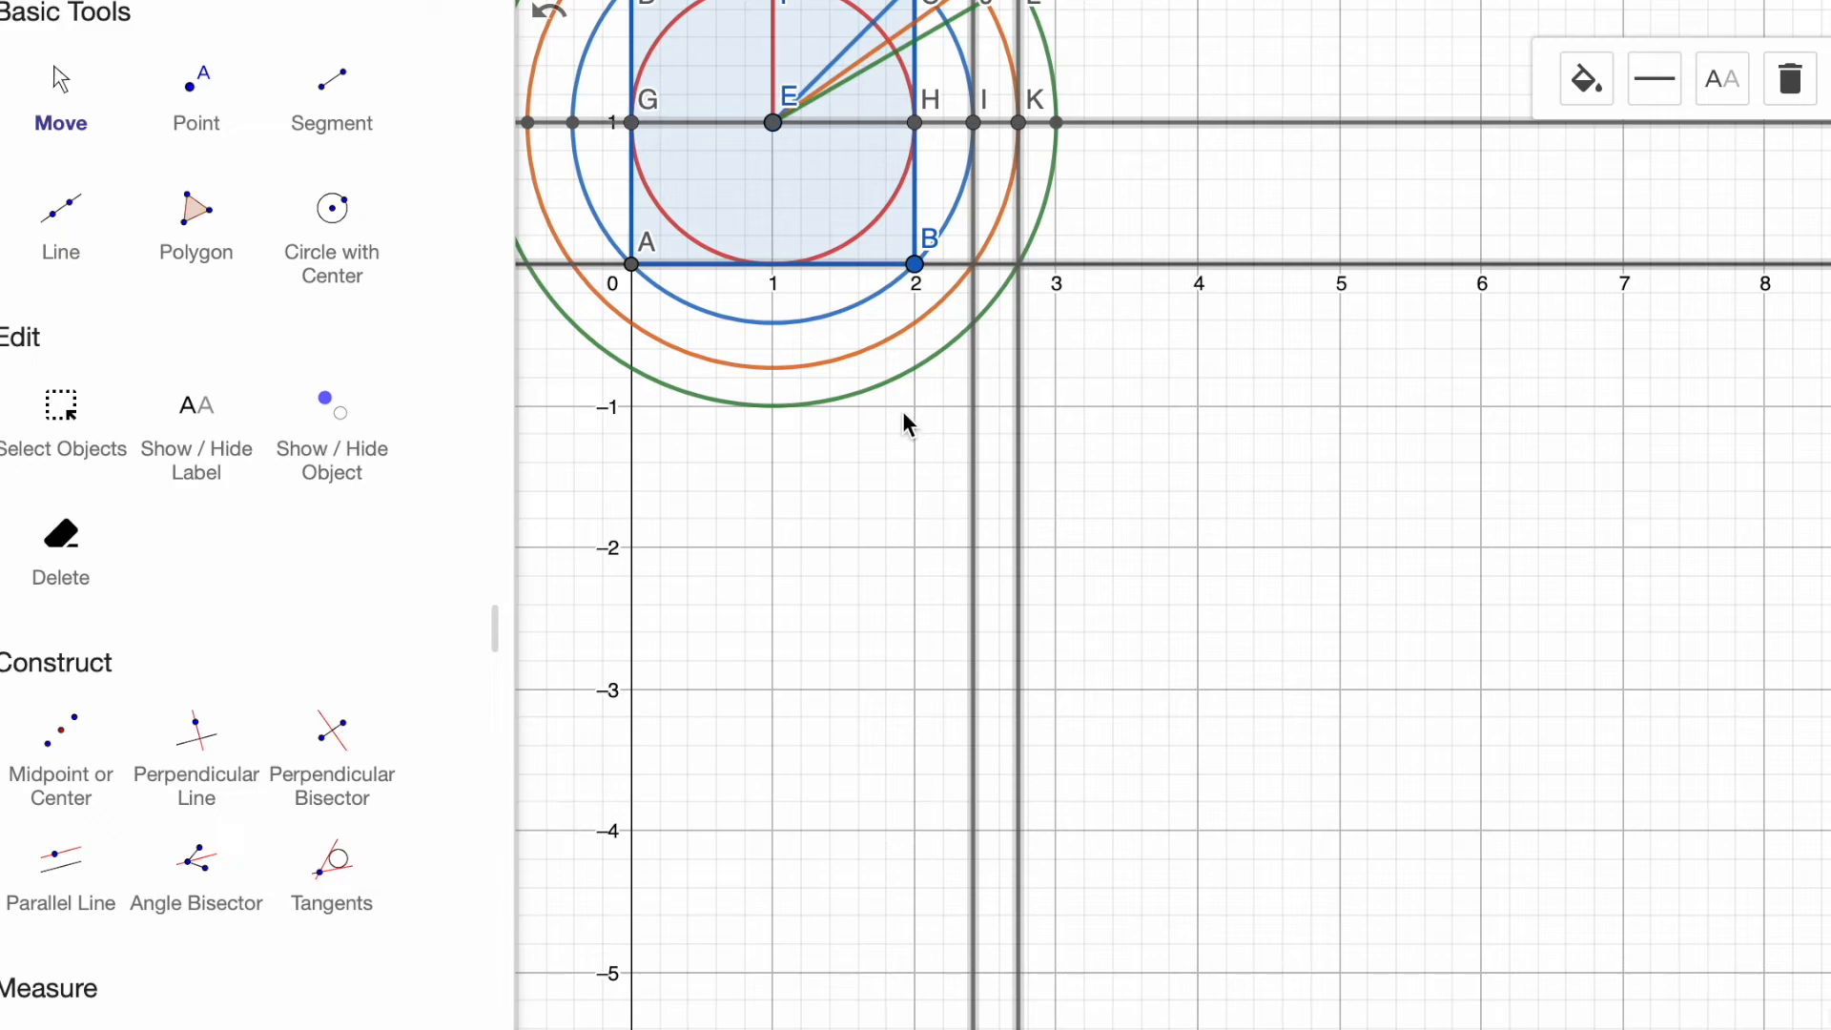
pyautogui.scroll(-2, 903, 420)
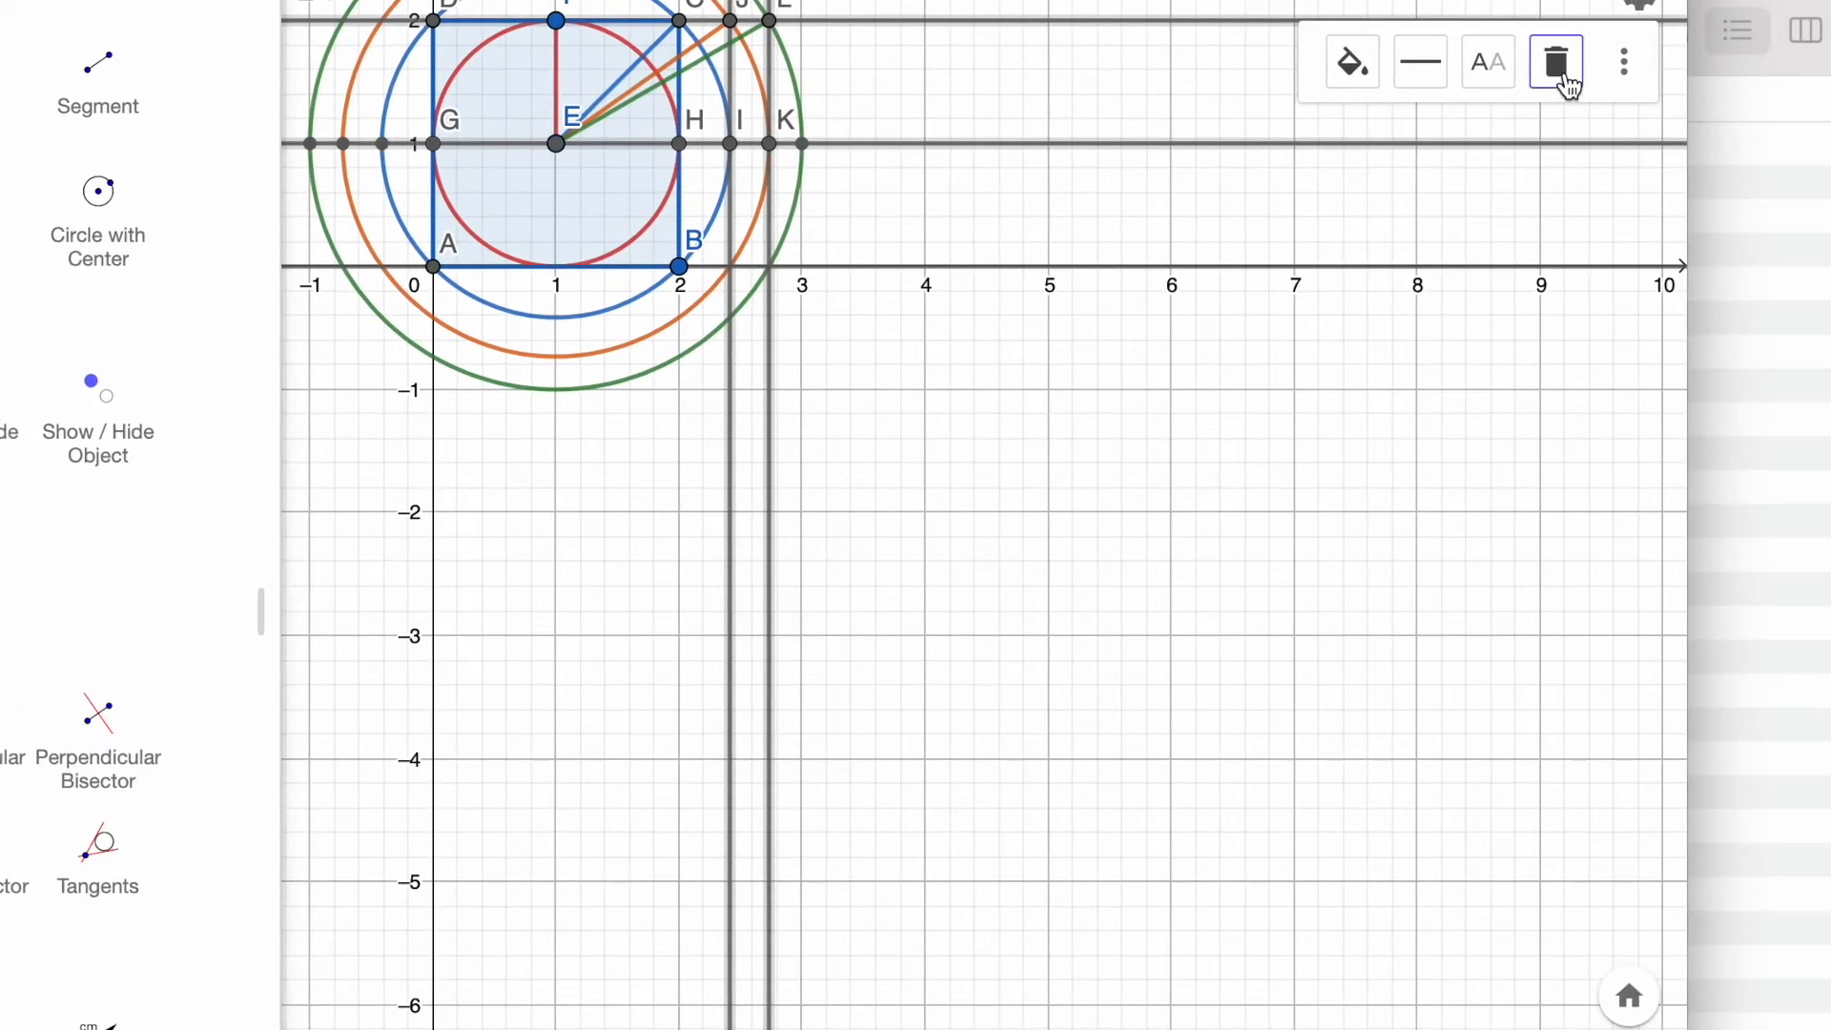
pyautogui.click(1612, 84)
pyautogui.click(1522, 286)
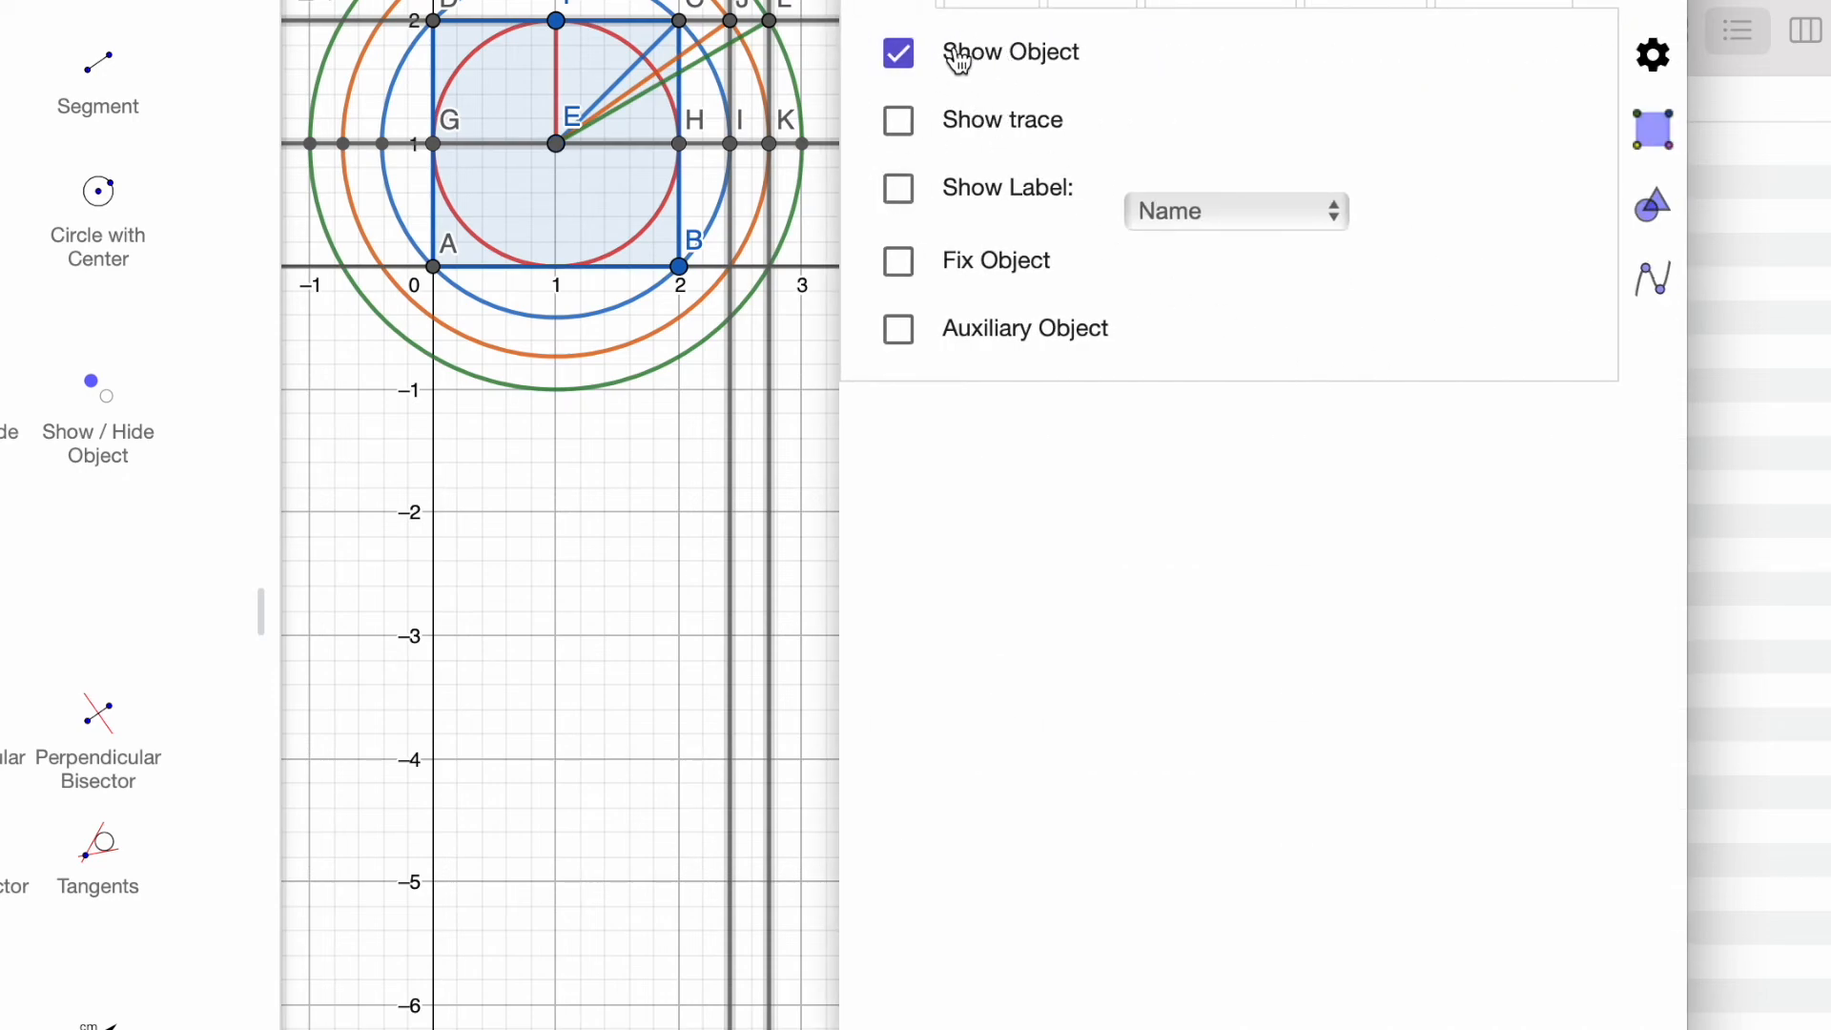
pyautogui.click(899, 54)
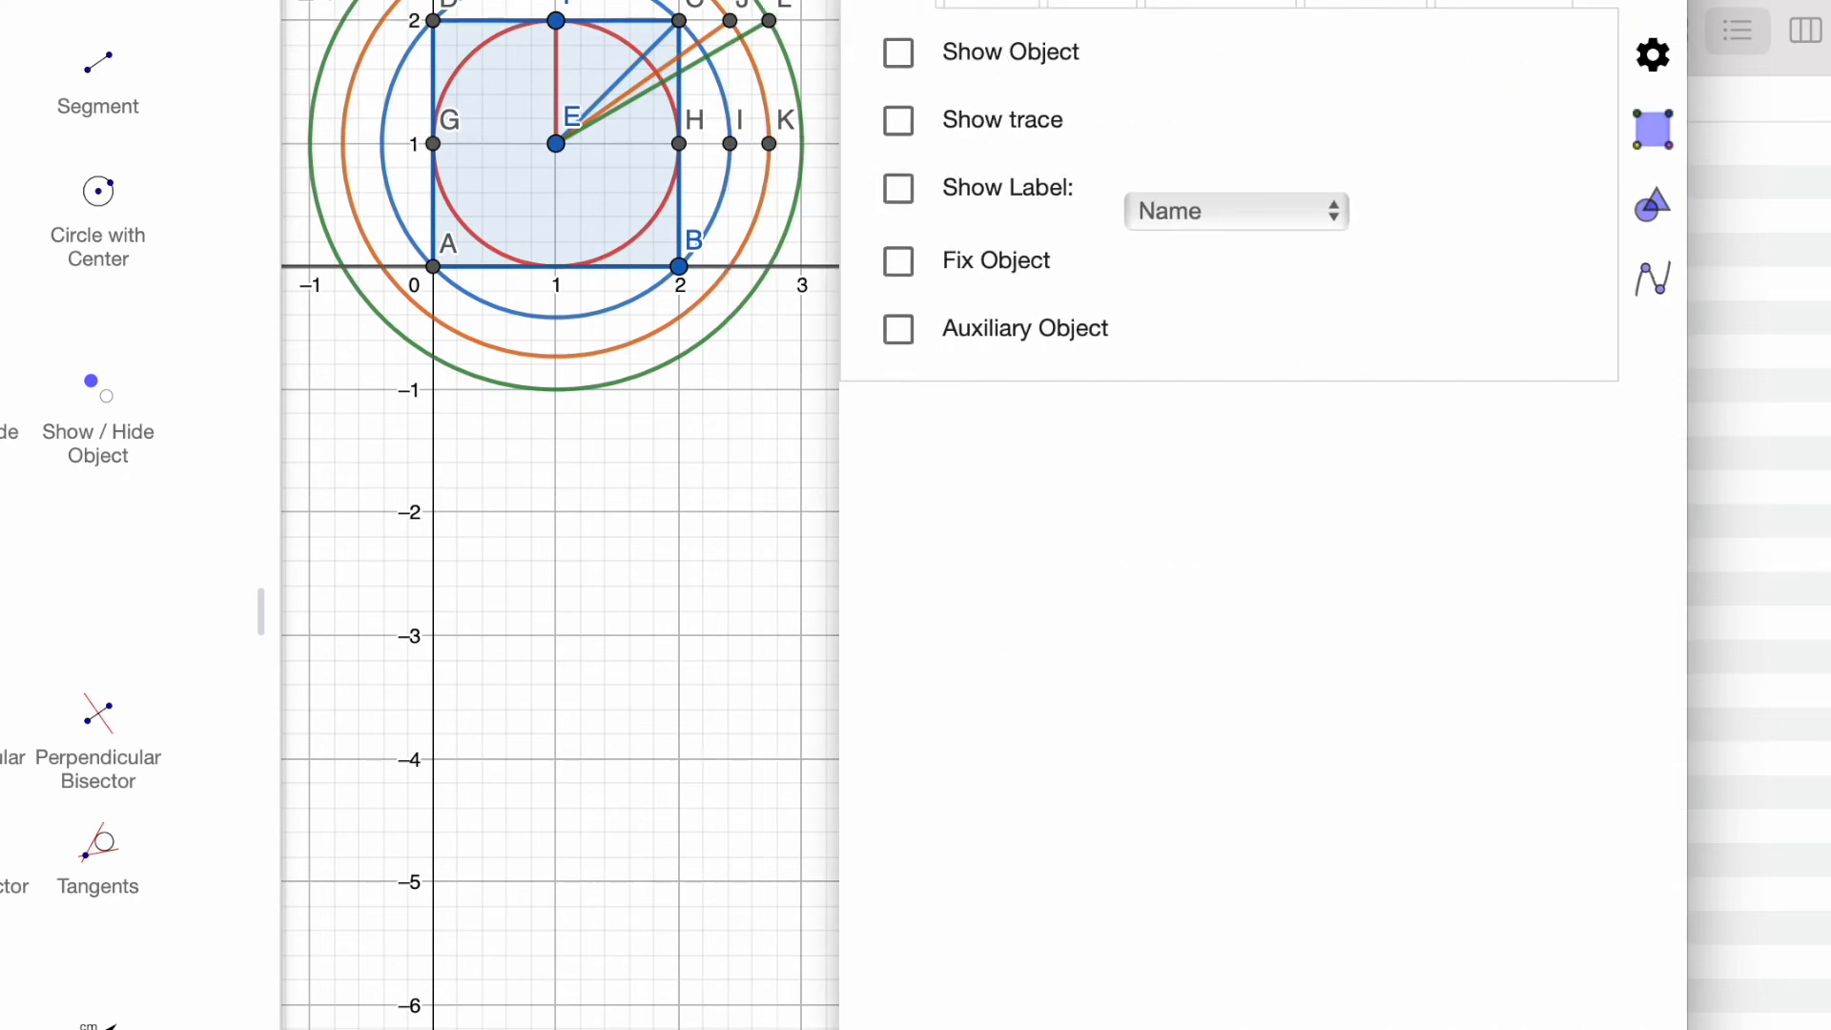
# - Hide points C, J, L, K, I and H around the ends of the diagonals and along the circles
pyautogui.scroll(5, 748, 39)
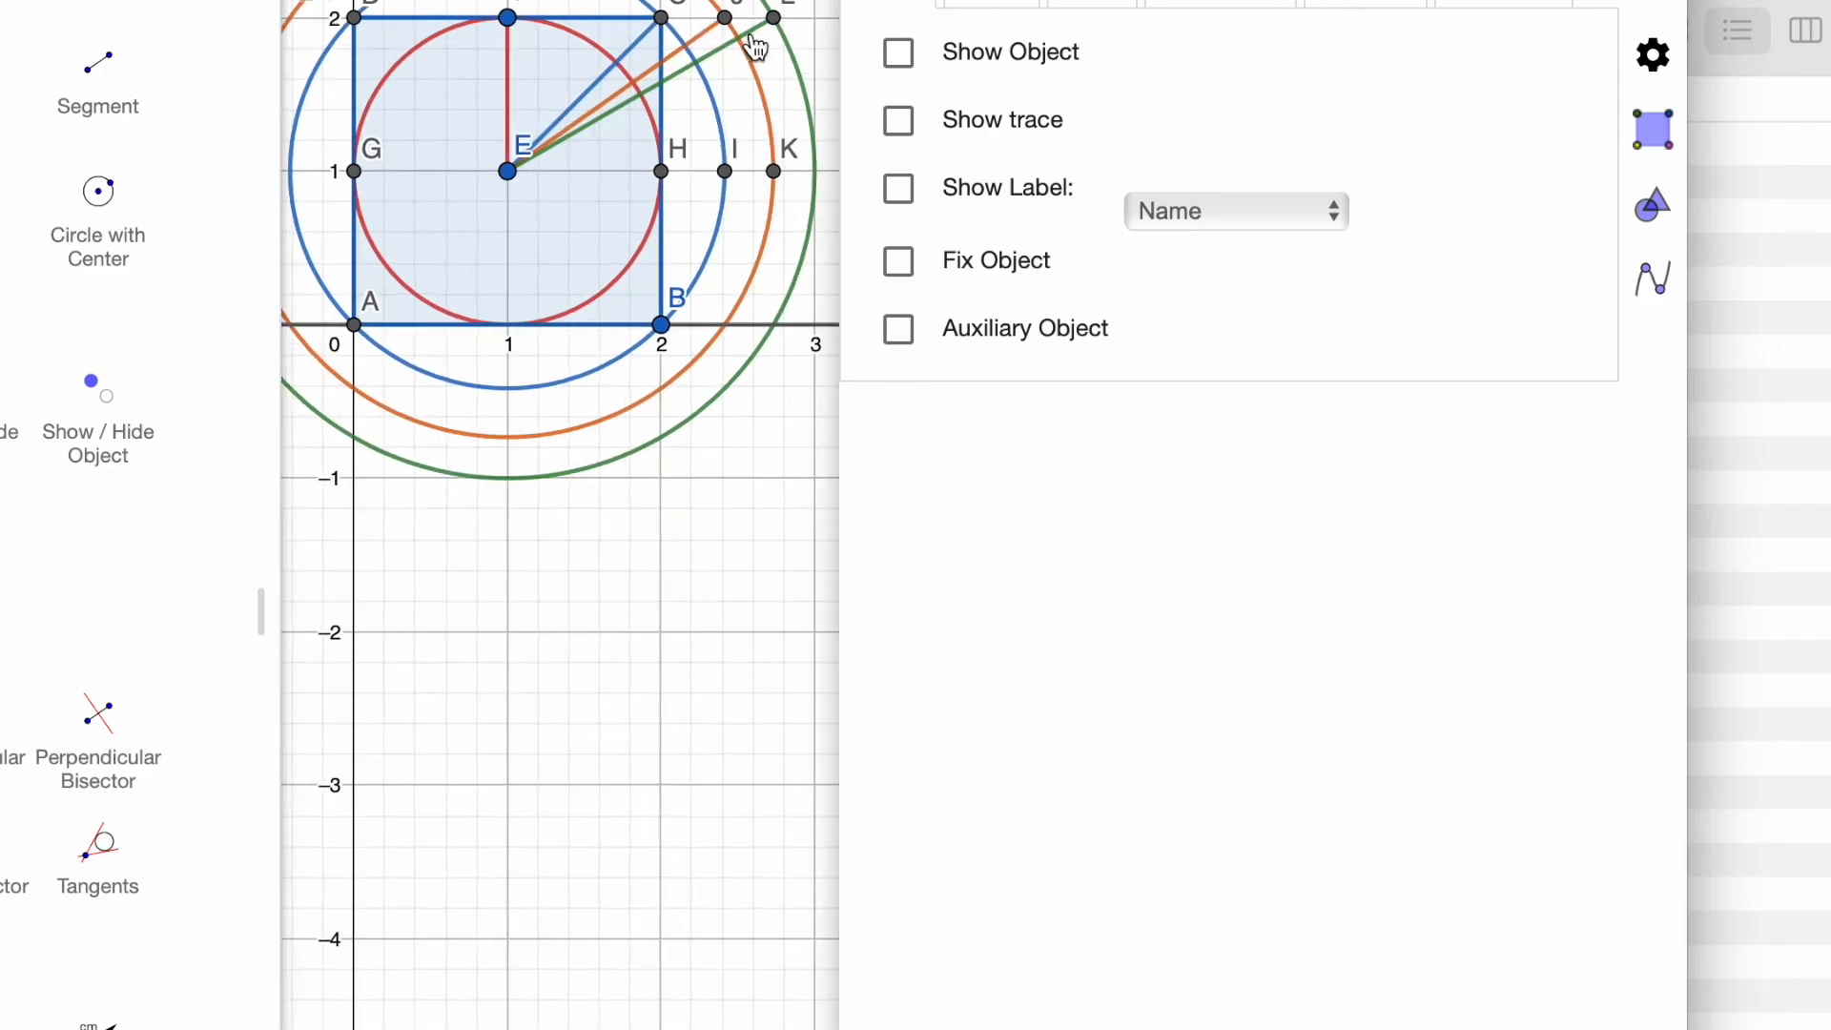
pyautogui.moveTo(673, 731); pyautogui.dragTo(678, 868)
pyautogui.scroll(1, 596, 278)
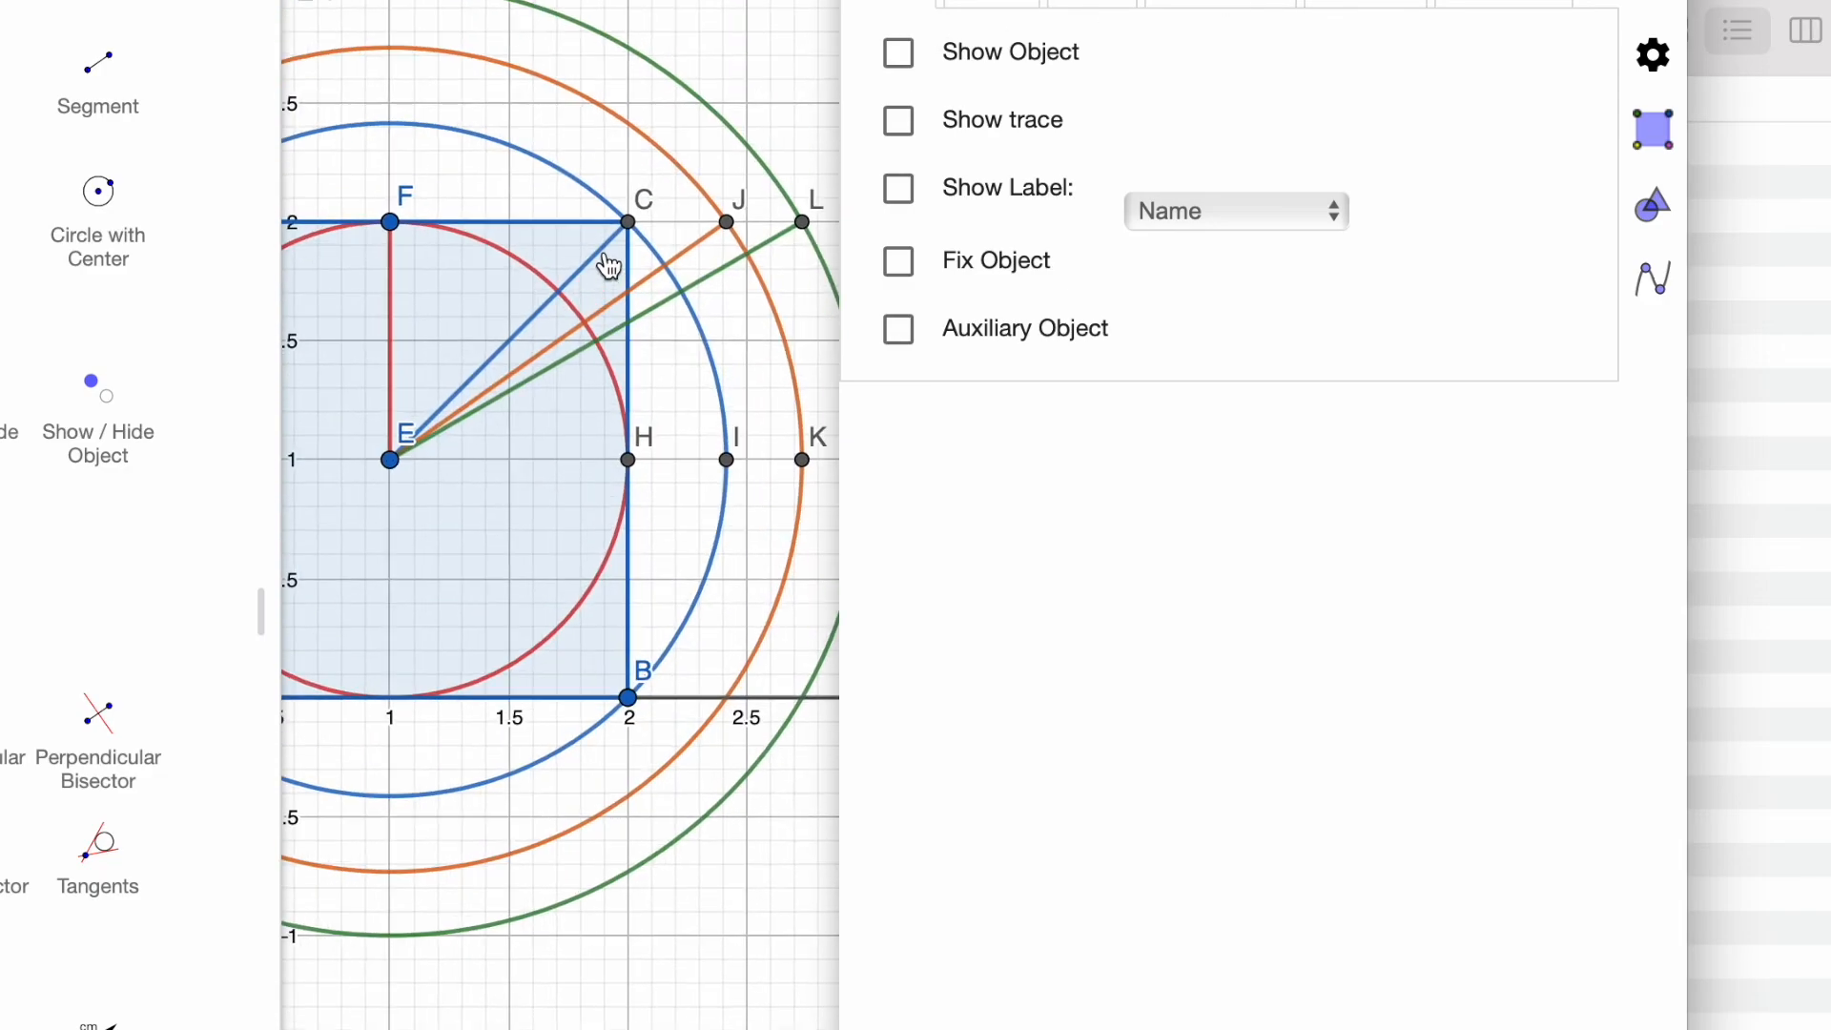
pyautogui.click(634, 233)
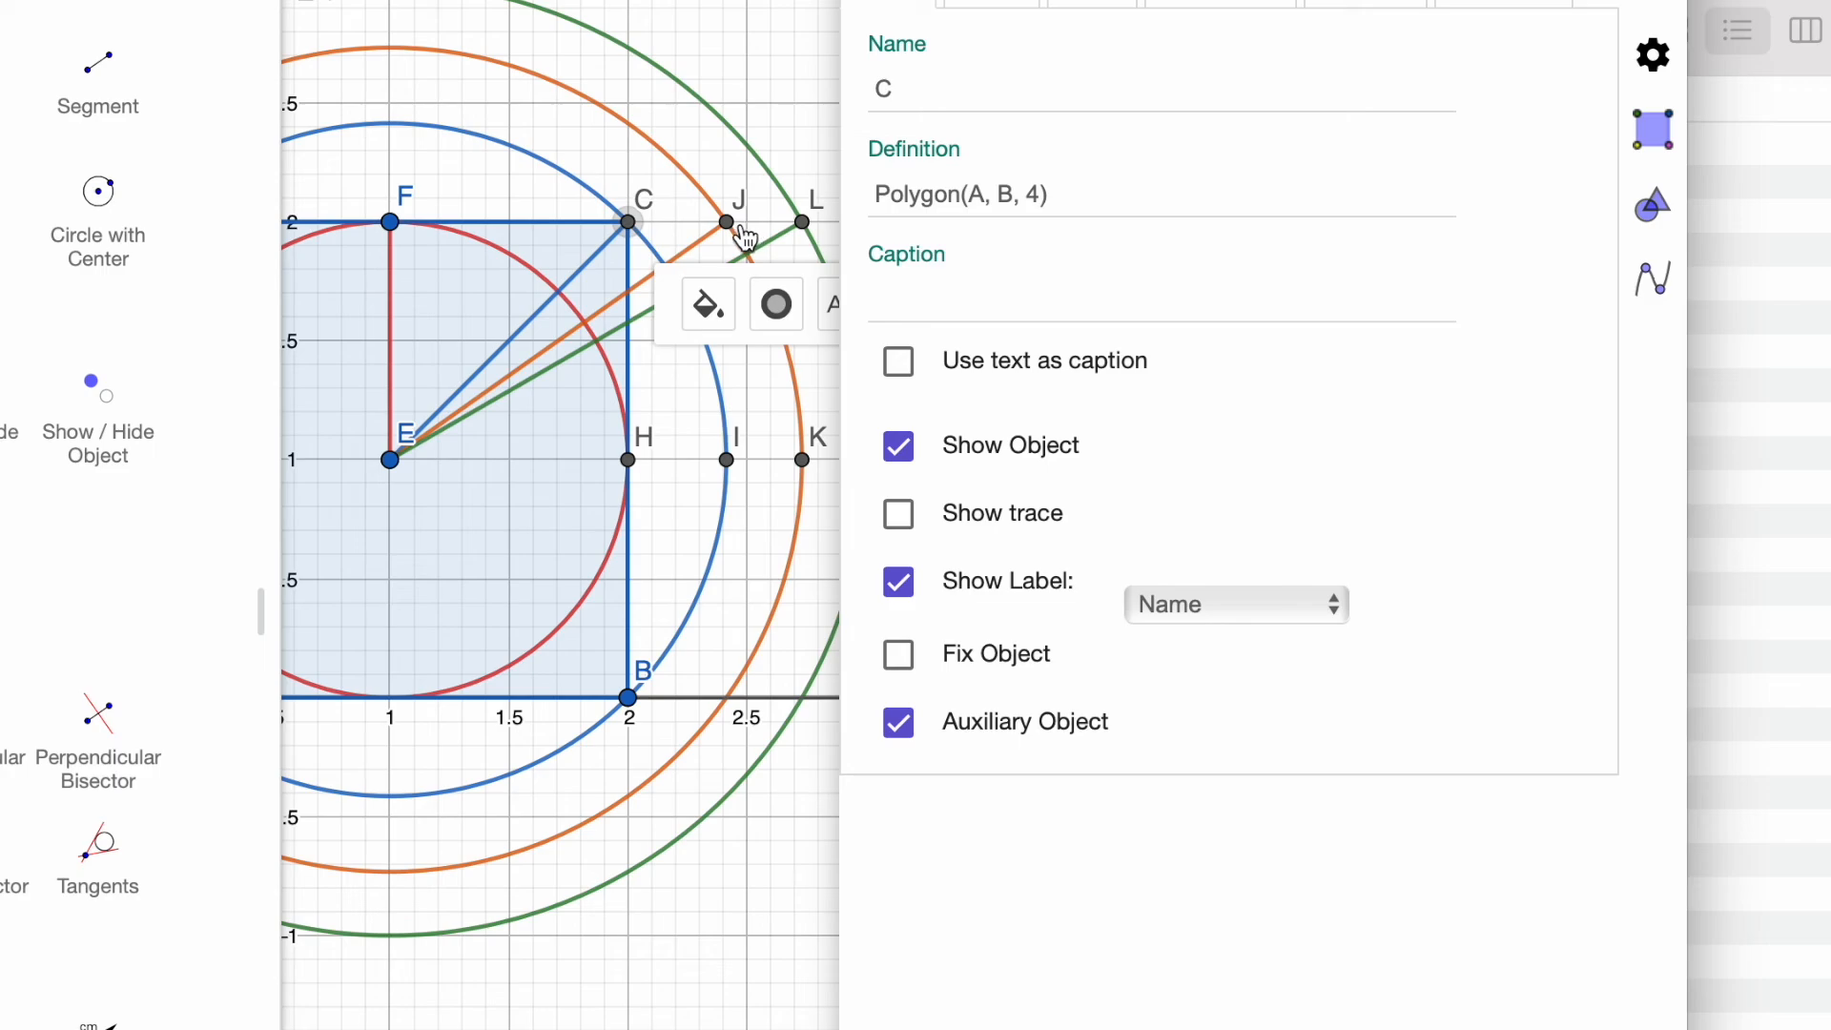
pyautogui.keyDown('super'); pyautogui.click(732, 227); pyautogui.keyUp('super')
pyautogui.keyDown('super'); pyautogui.click(803, 227); pyautogui.keyUp('super')
pyautogui.keyDown('super'); pyautogui.click(807, 467); pyautogui.keyUp('super')
pyautogui.keyDown('super'); pyautogui.click(722, 464); pyautogui.keyUp('super')
pyautogui.keyDown('super'); pyautogui.click(629, 462); pyautogui.keyUp('super')
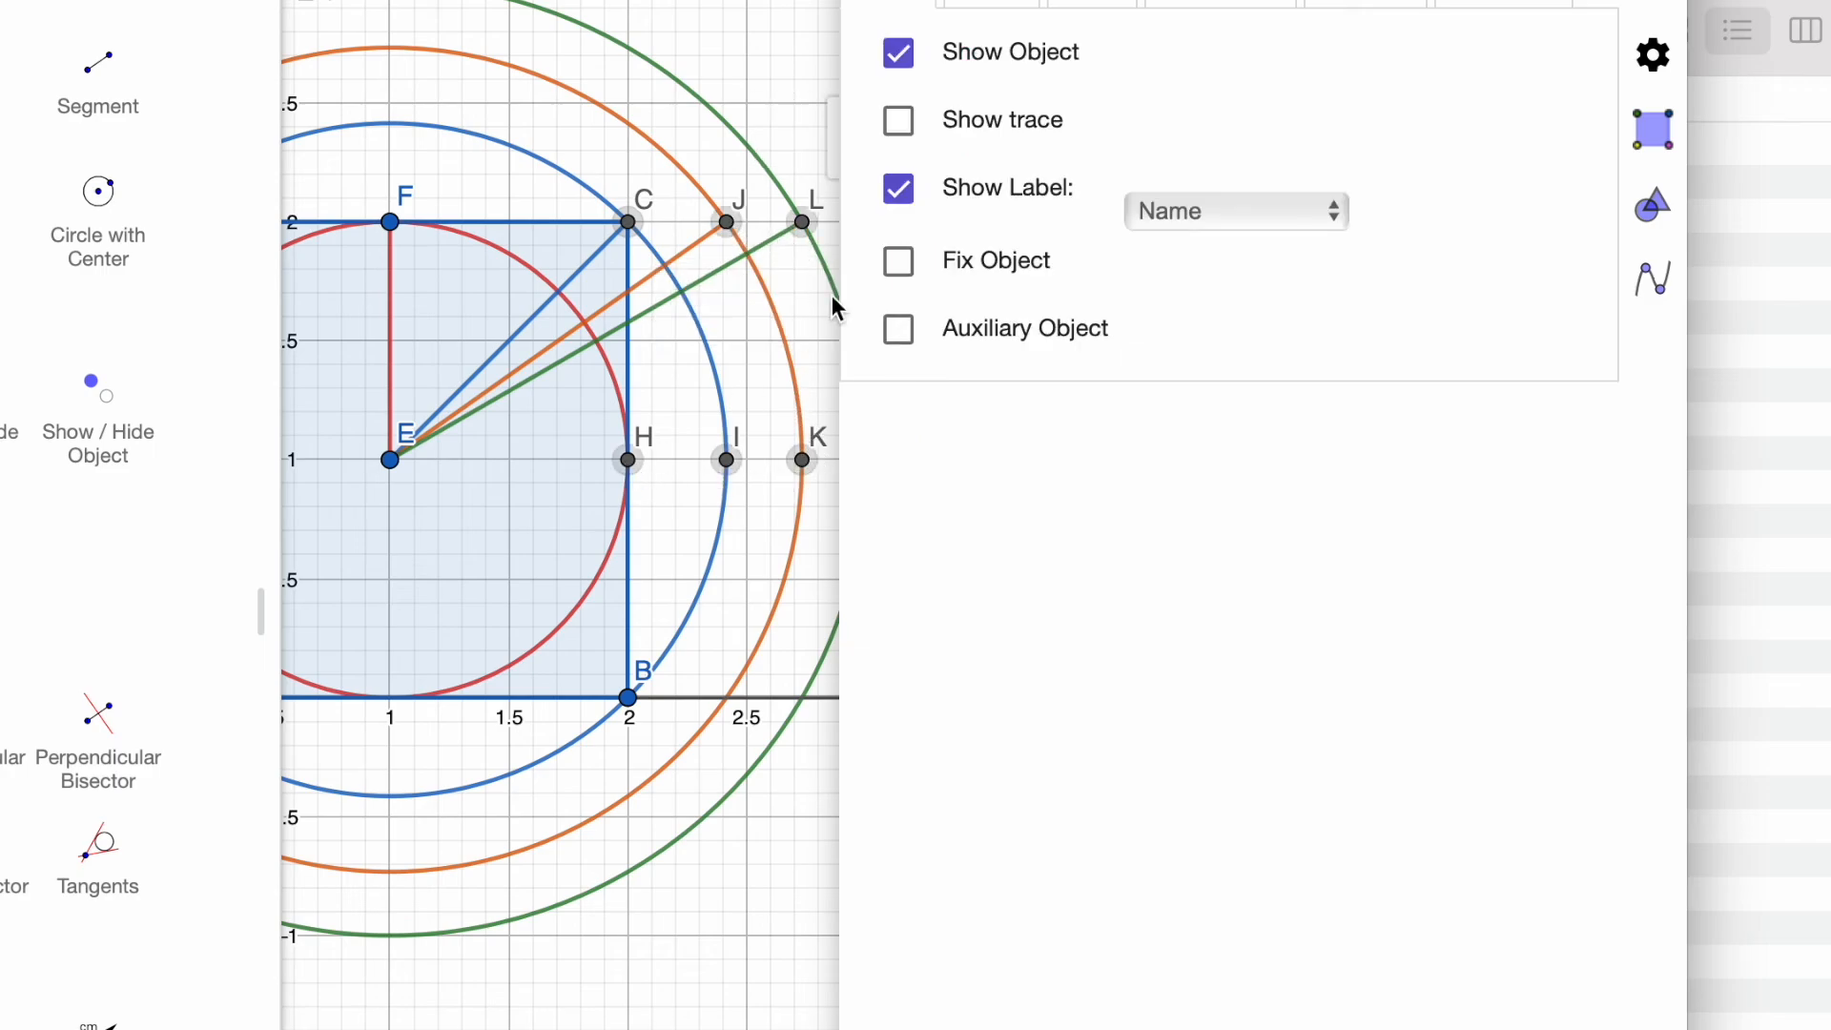
pyautogui.click(902, 57)
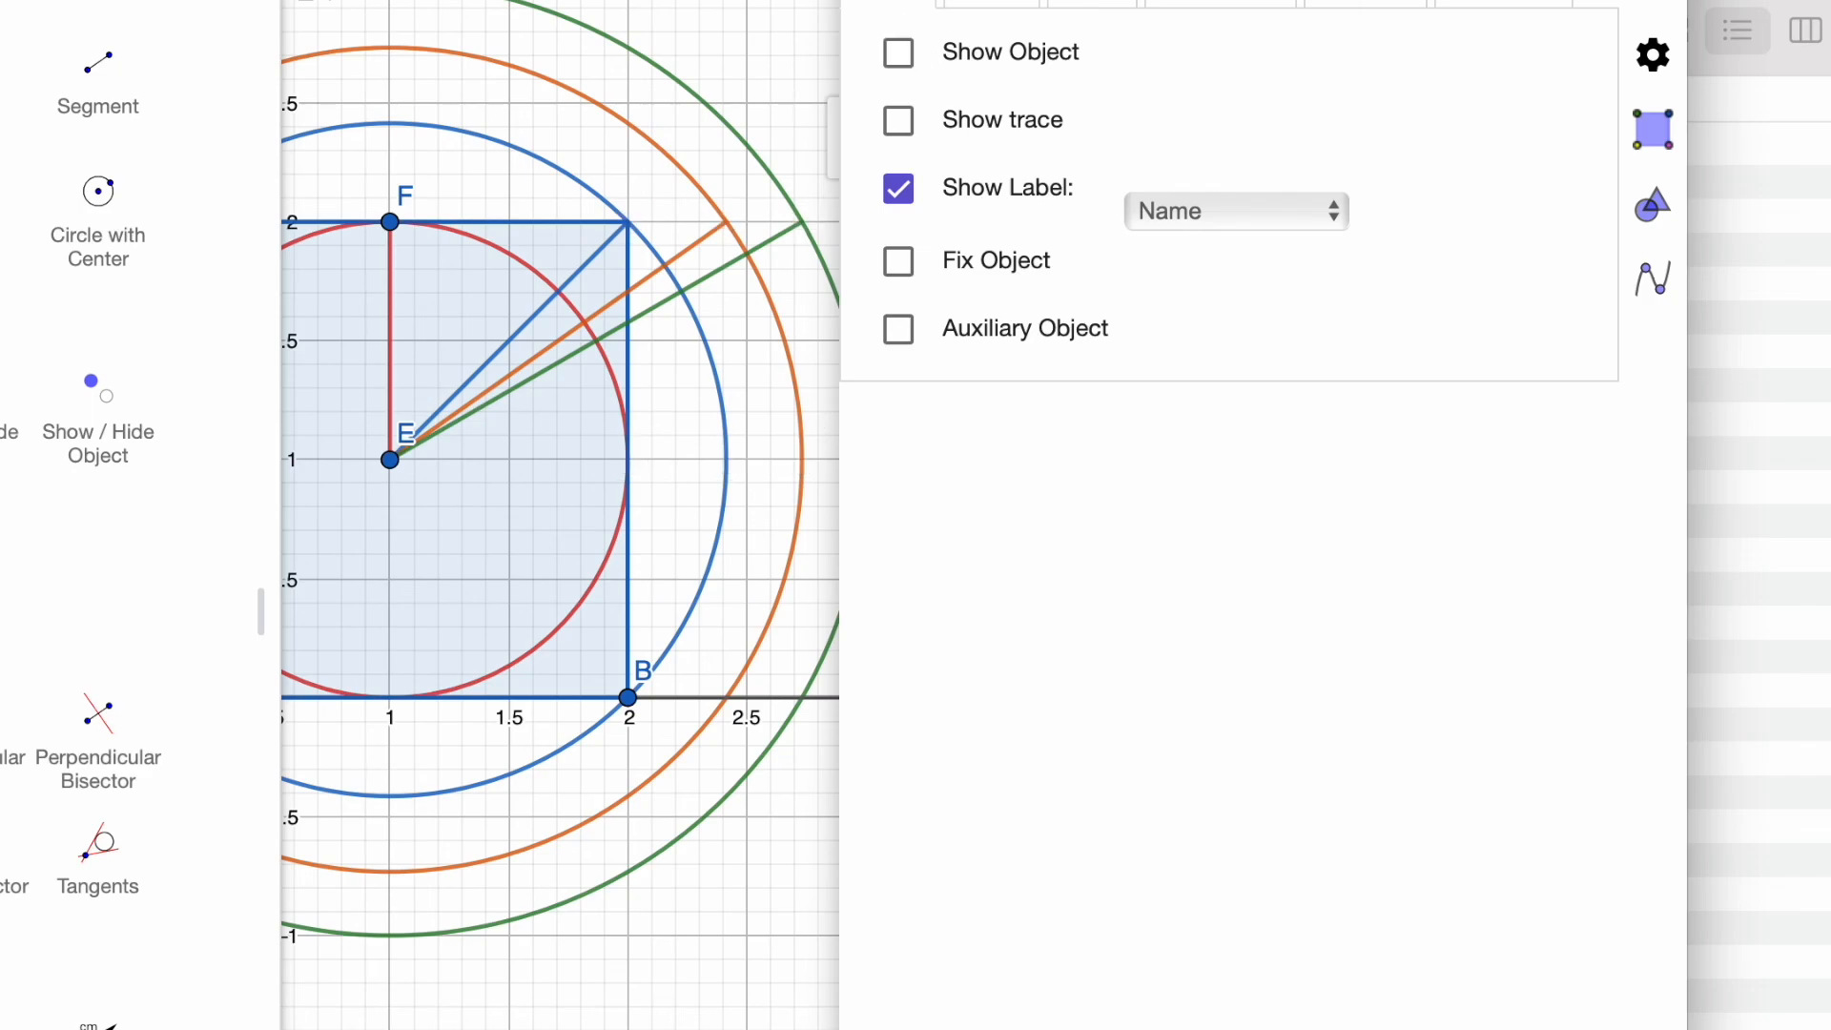
pyautogui.scroll(-5, 768, 515)
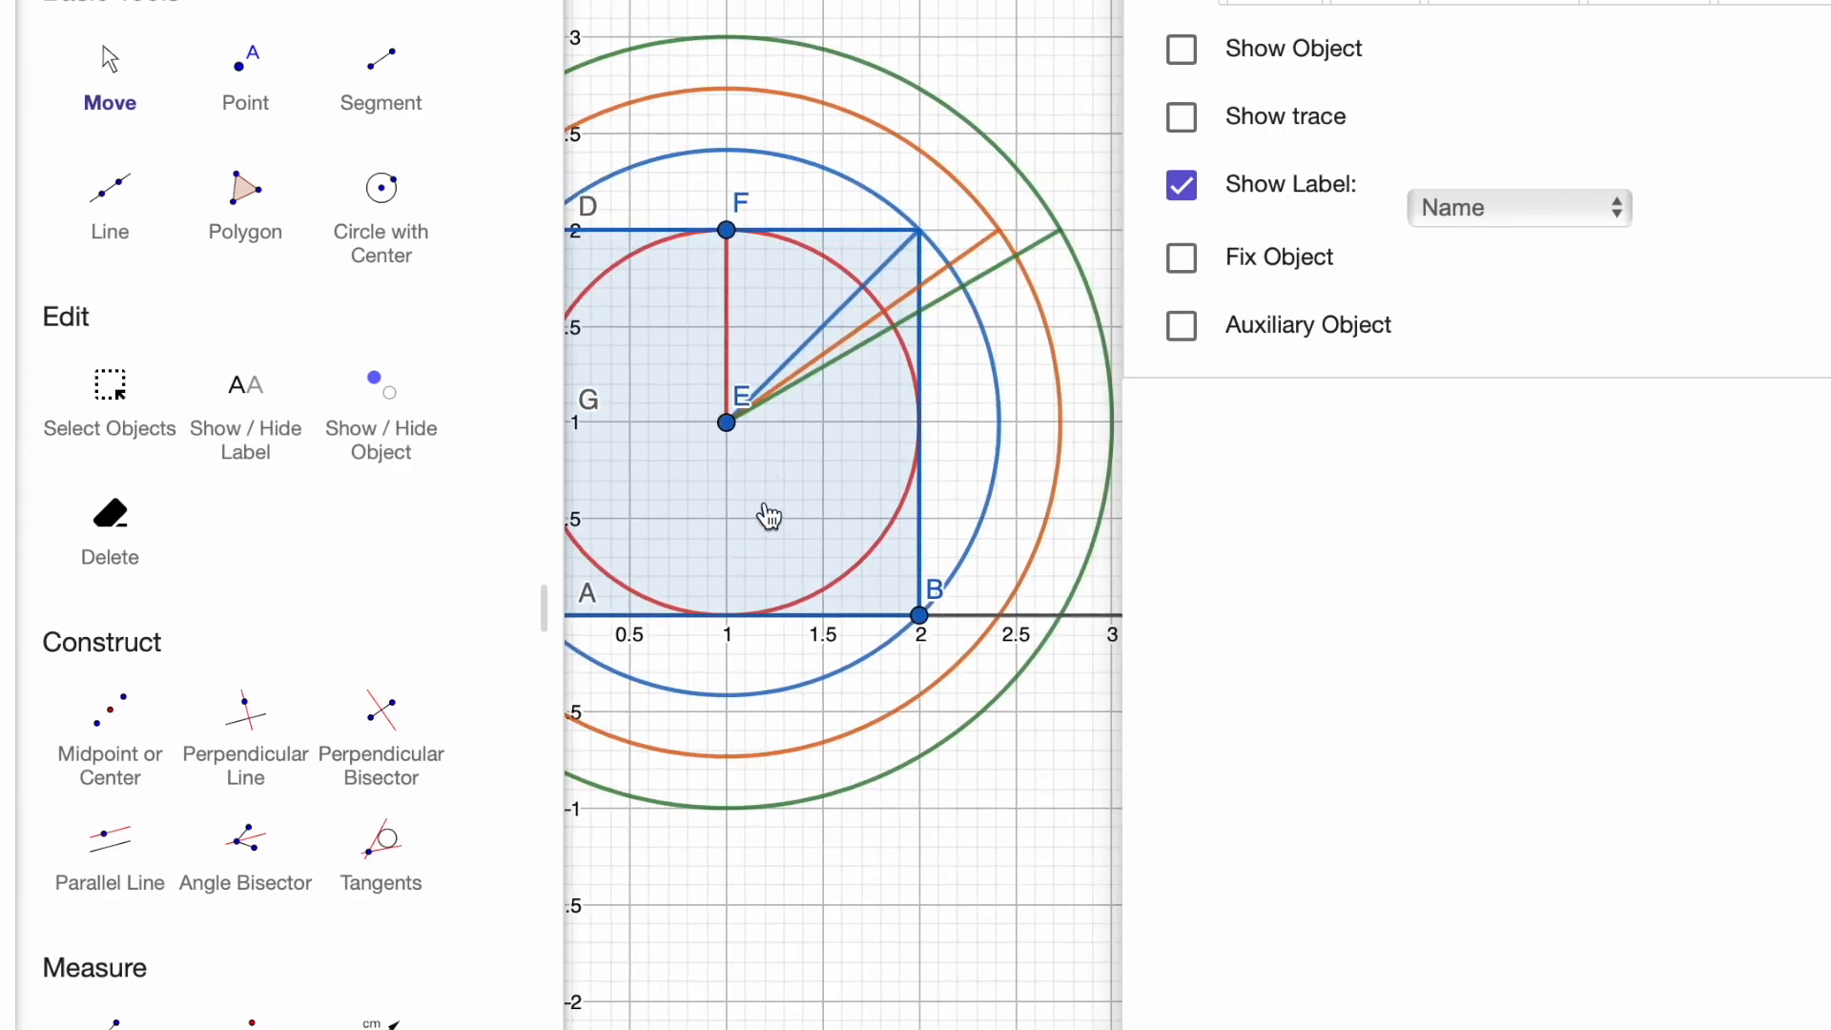